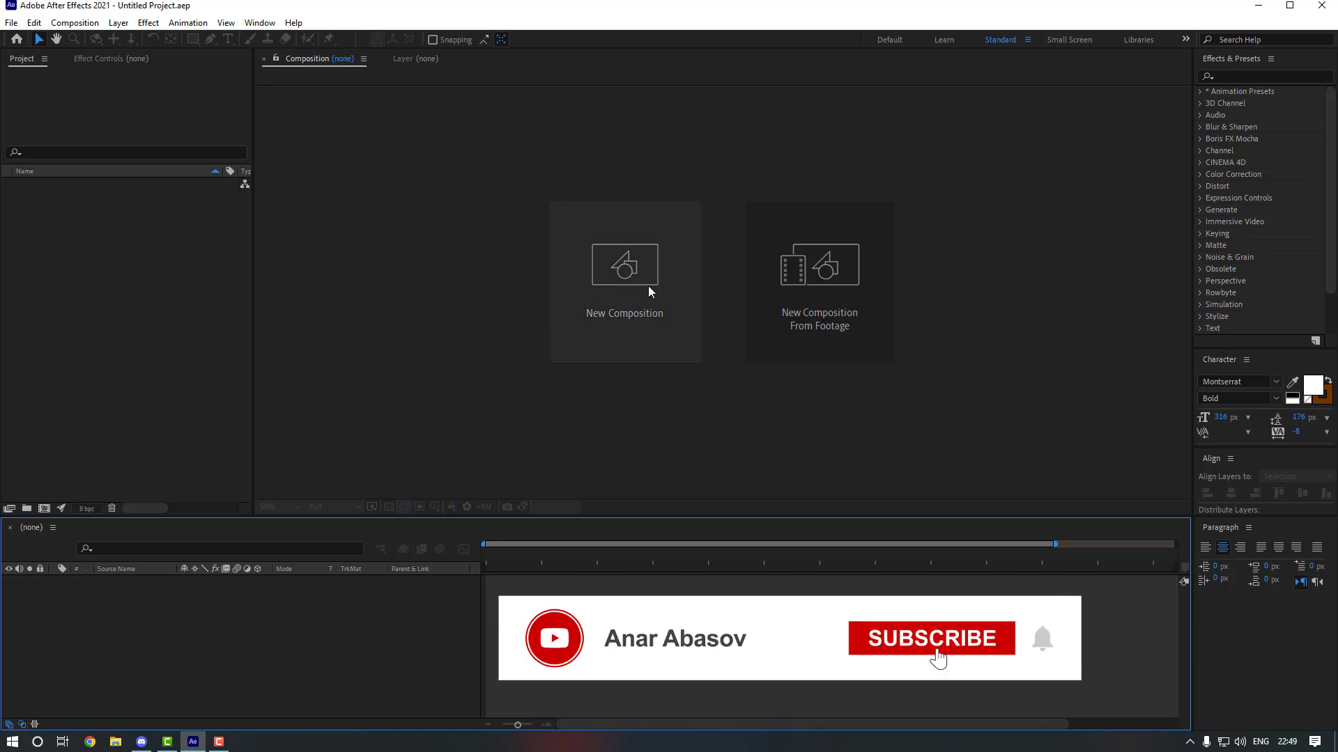
- Create a new composition named Camp Fire using the HDTV 1080 25 preset
click(635, 309)
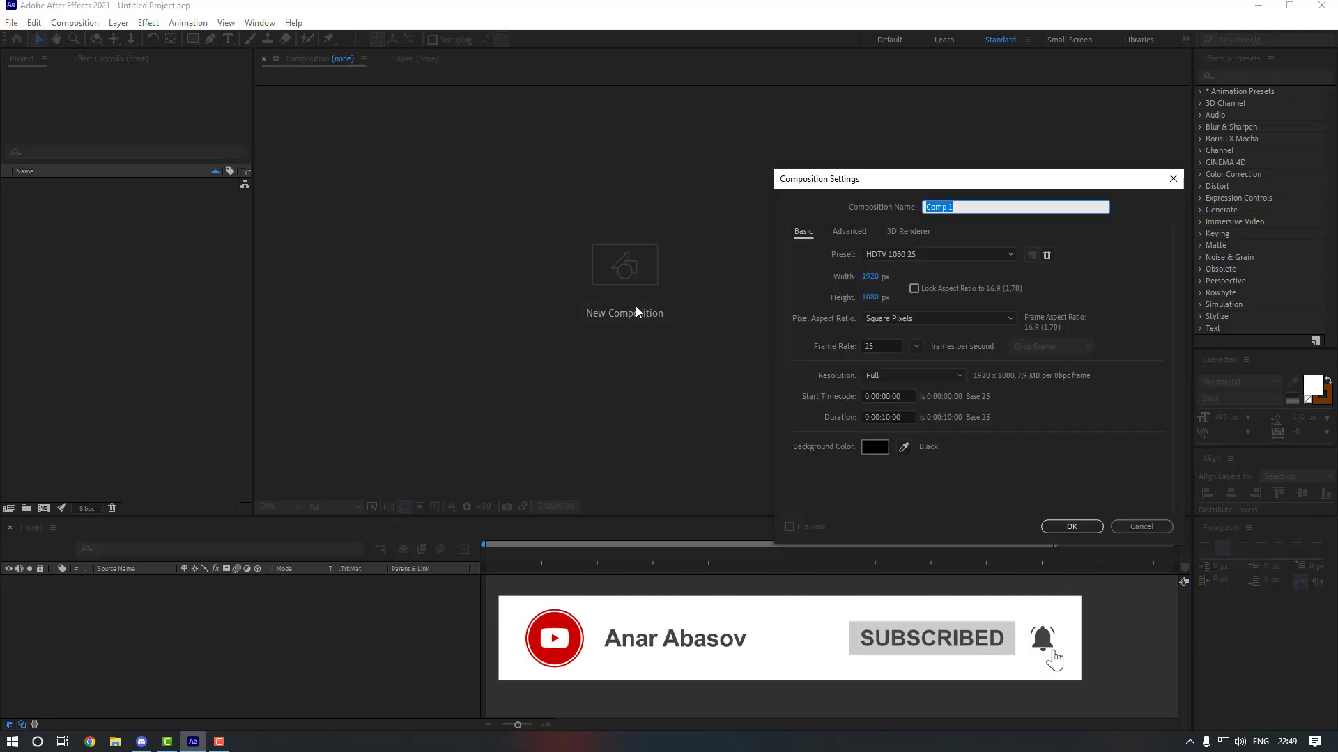
text(Cam)
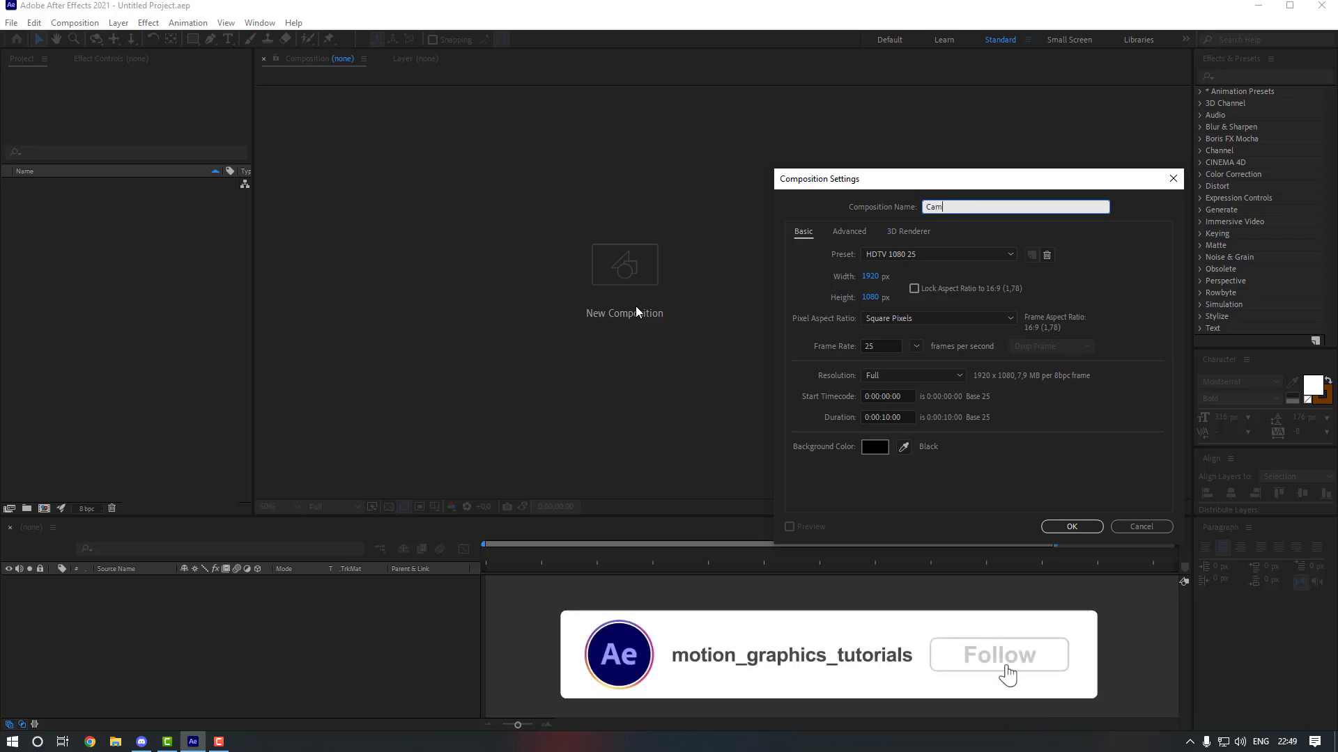
text(p Fire)
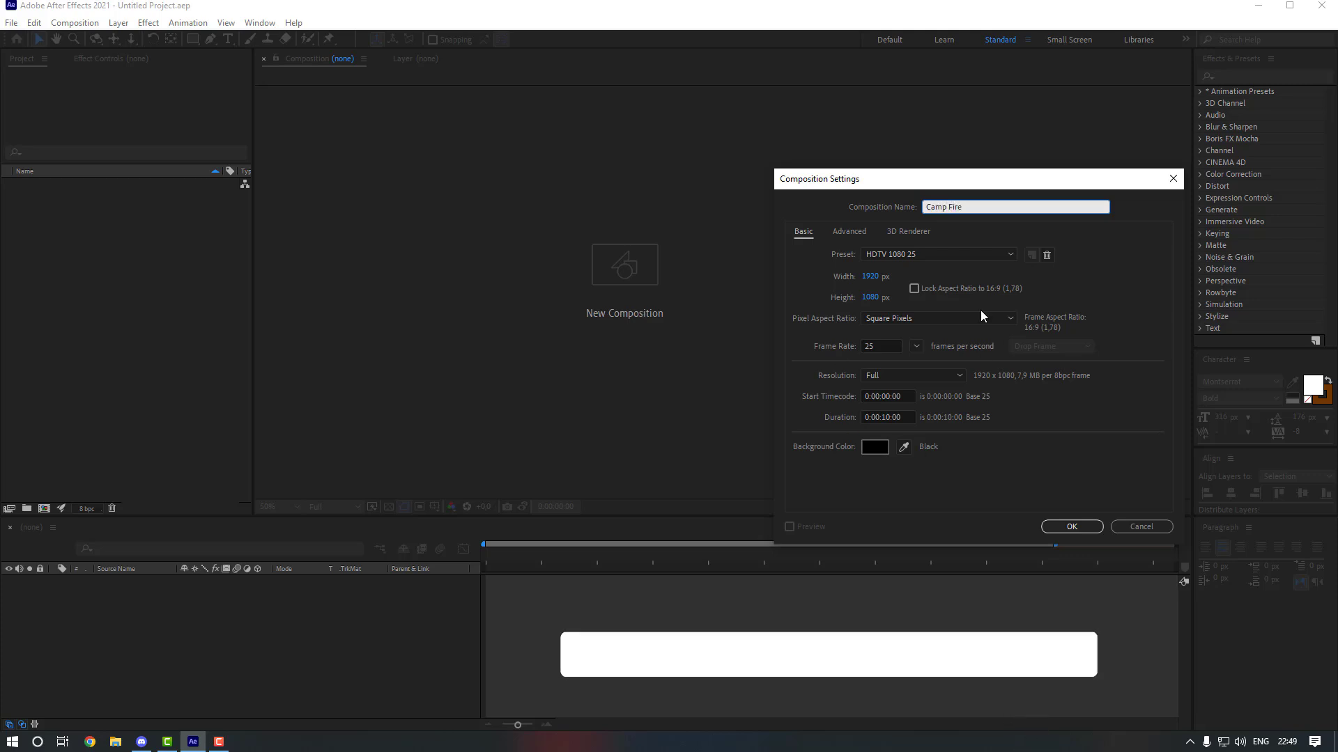
click(1066, 528)
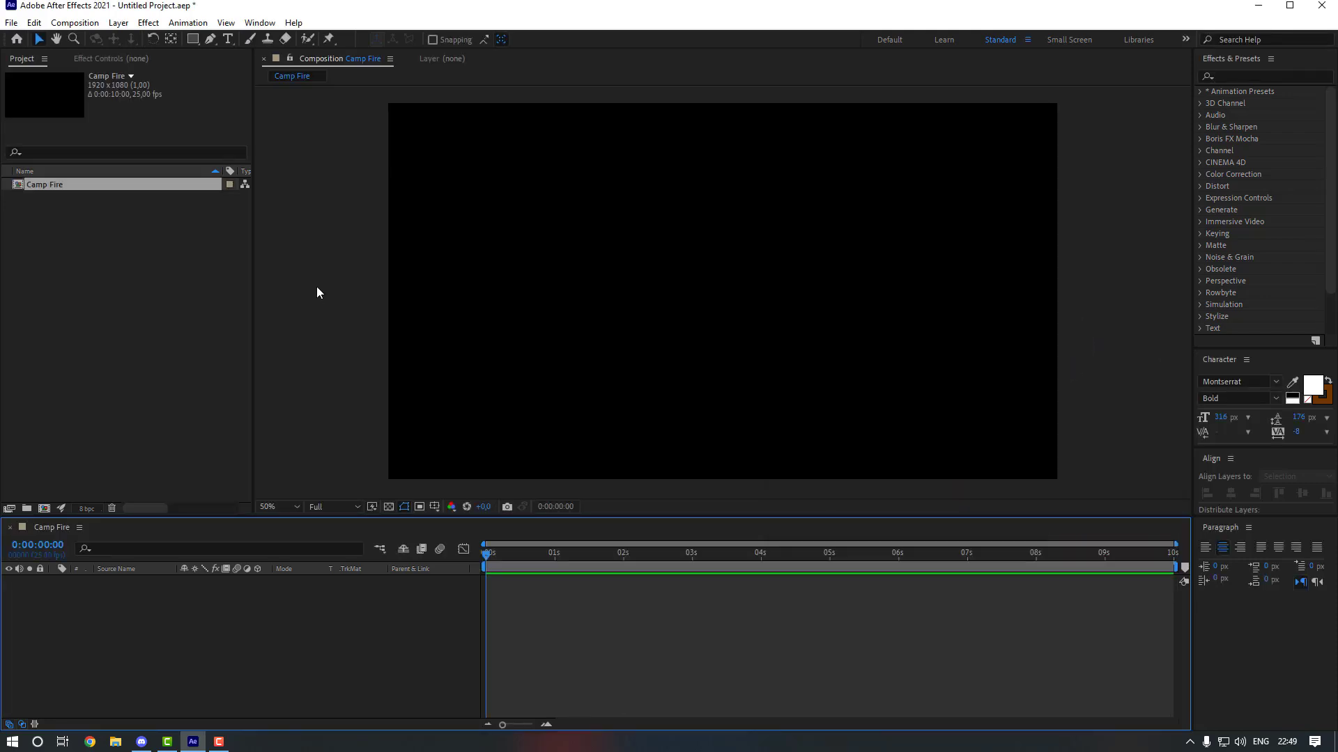
- Draw a closed teardrop-shaped flame near the composition's centre with the Pen tool, with a pointed tip and rounded base
click(211, 39)
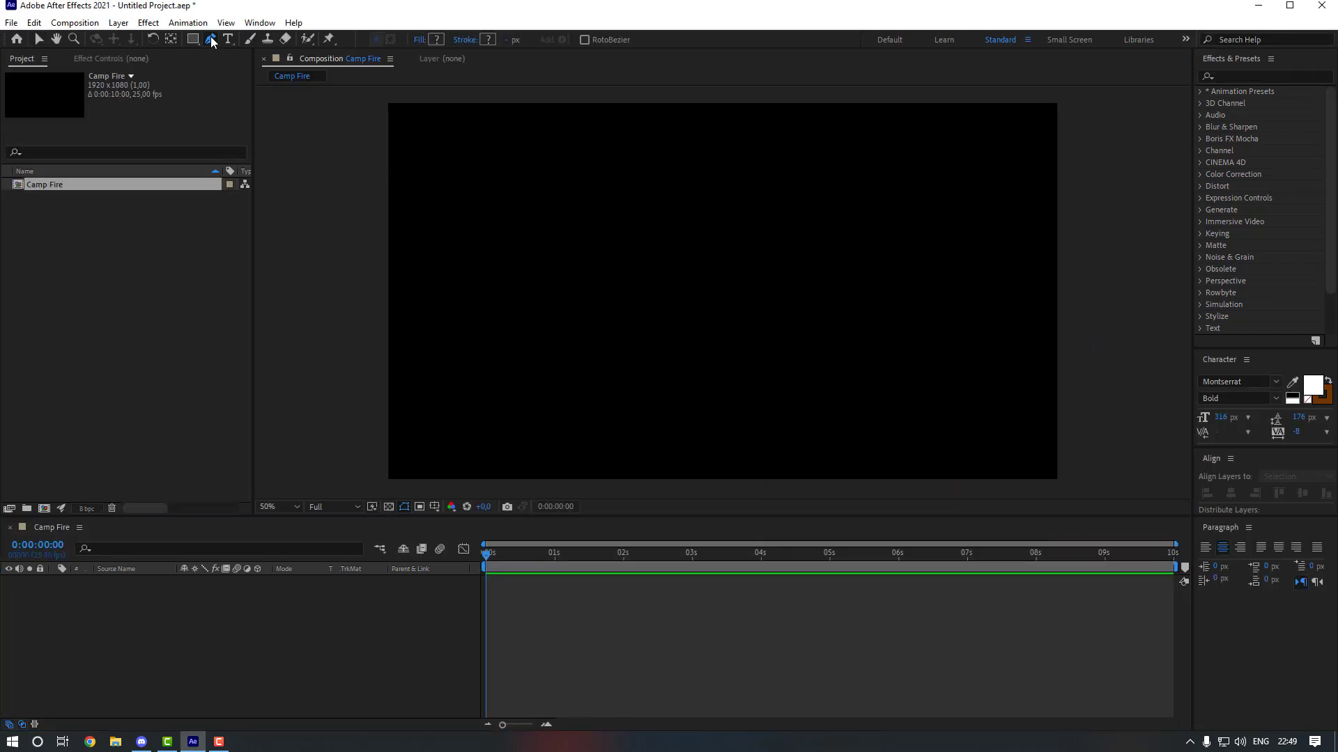
key(g)
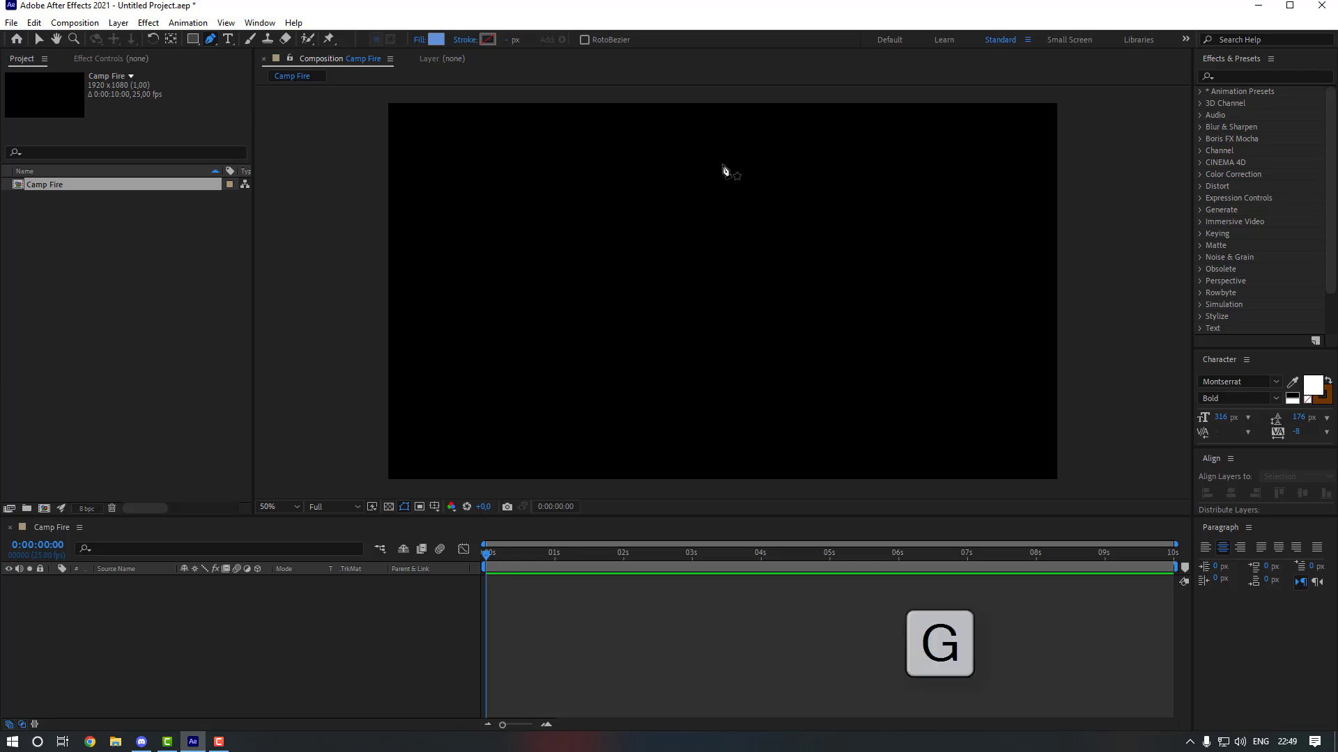
click(683, 222)
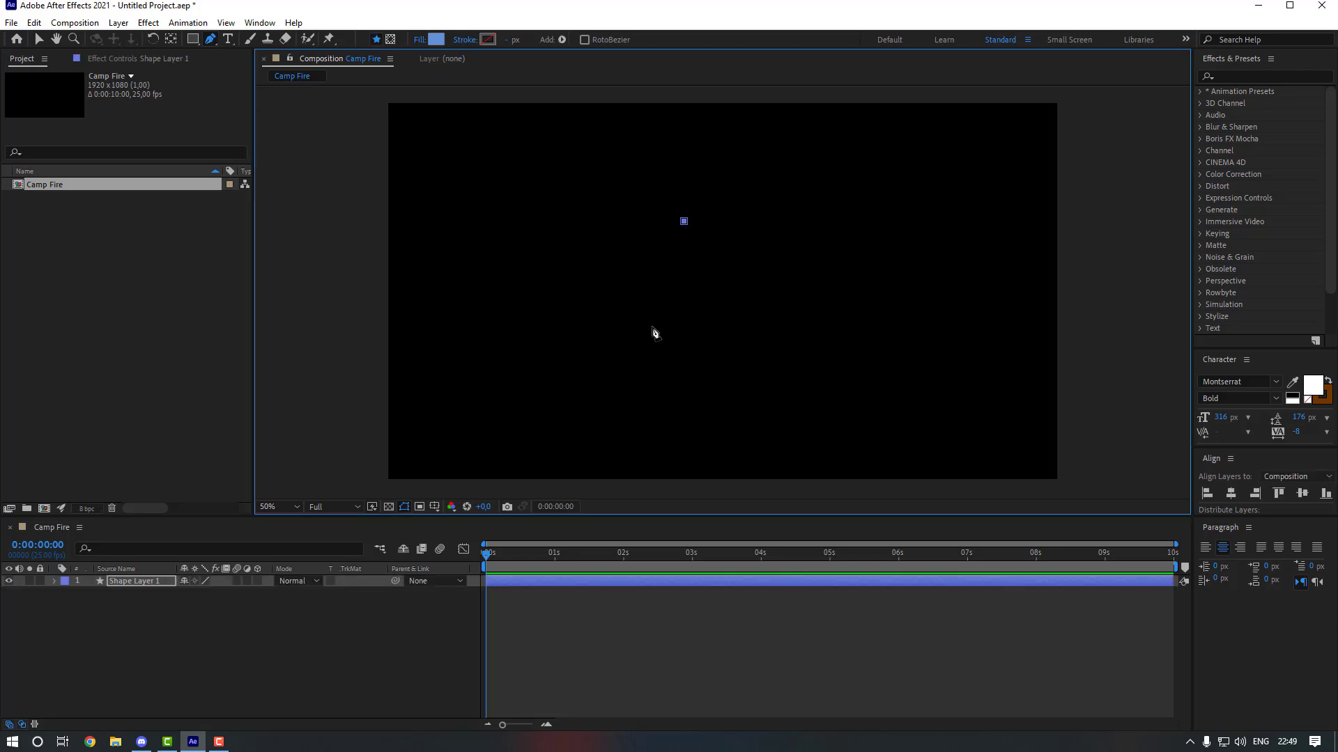
drag(647, 347, 693, 375)
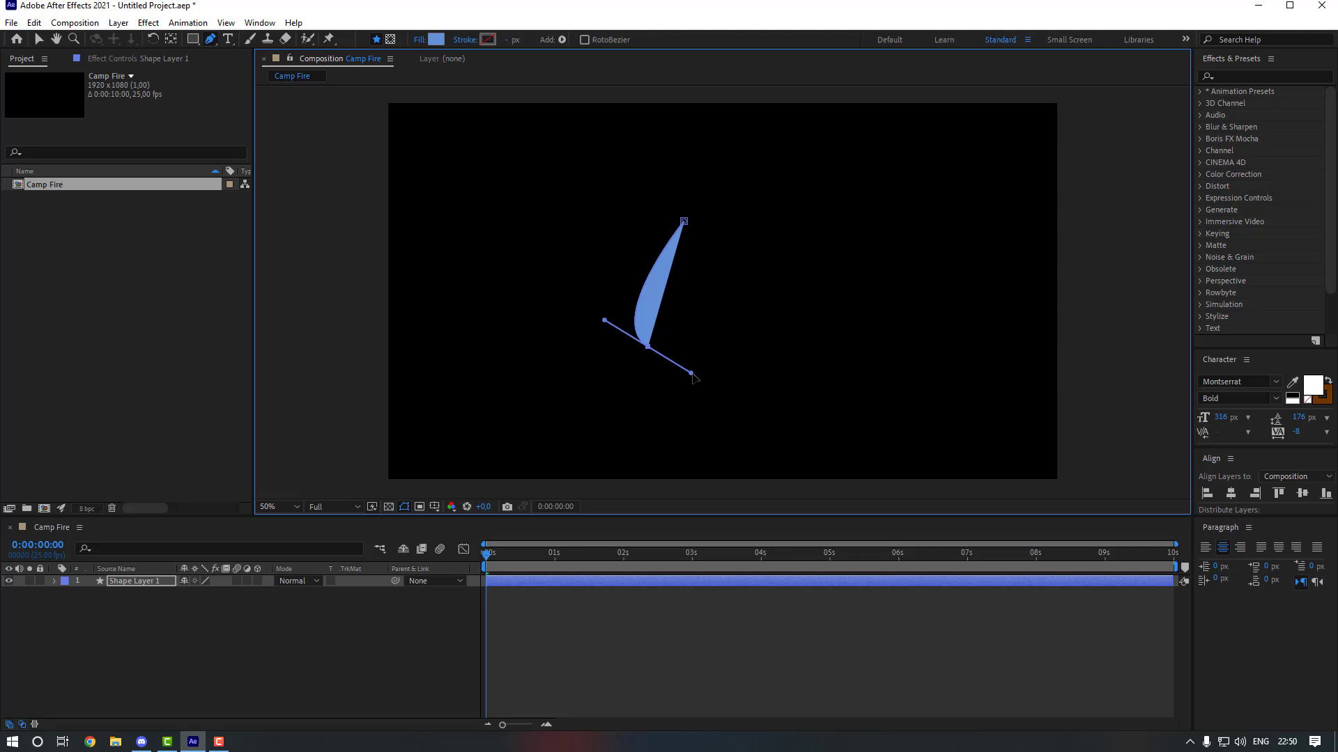
click(709, 343)
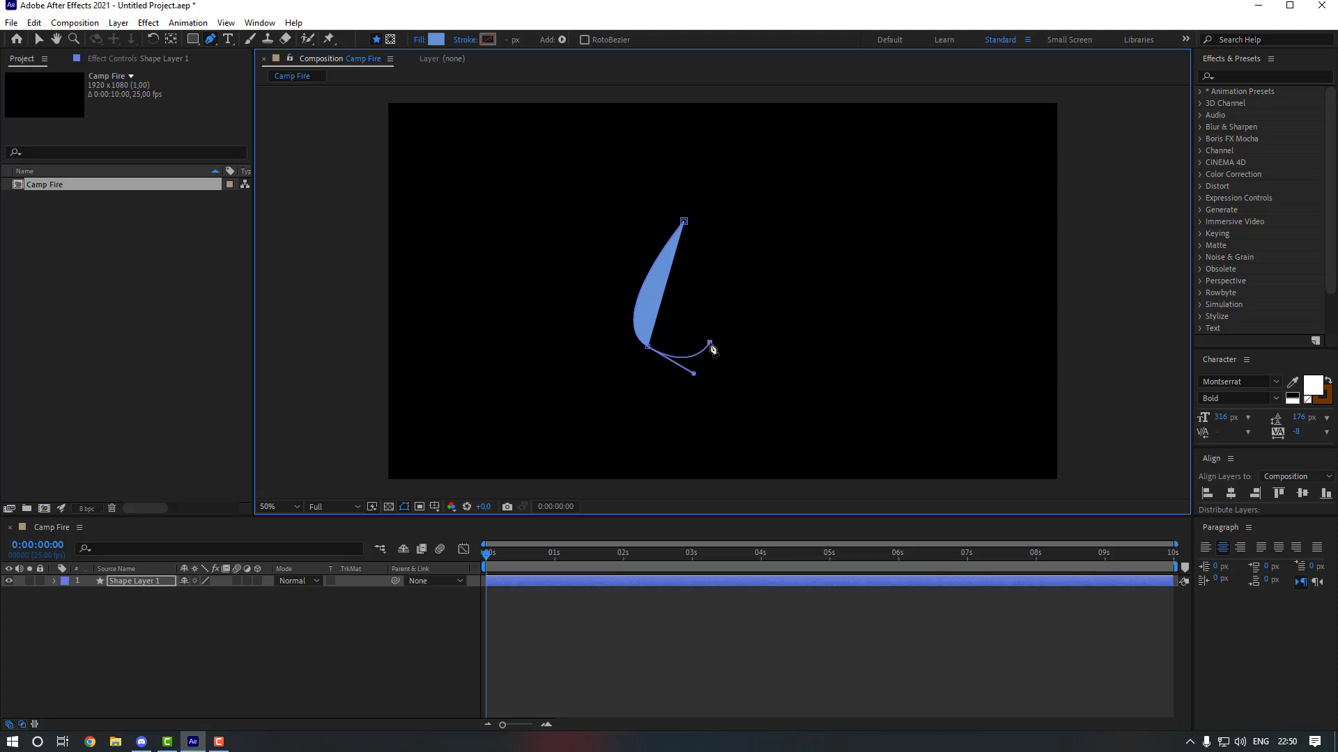
click(684, 222)
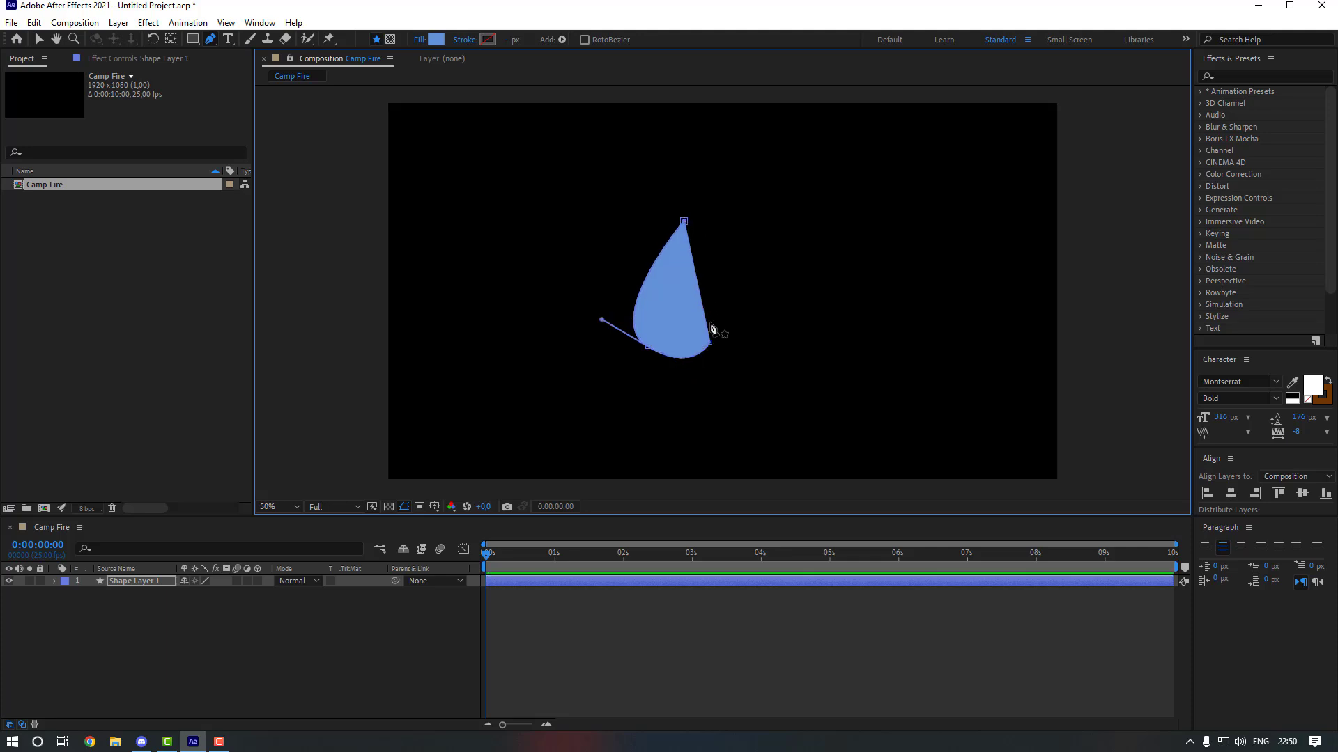
- Flatten the flame's bottom curve by adjusting the lower-left anchor point's handle, and deselect the shape
click(648, 348)
mouse_move(698, 378)
mouse_down()
mouse_move(721, 381)
mouse_move(682, 363)
mouse_move(696, 374)
mouse_move(712, 337)
mouse_move(706, 294)
mouse_move(700, 365)
mouse_up()
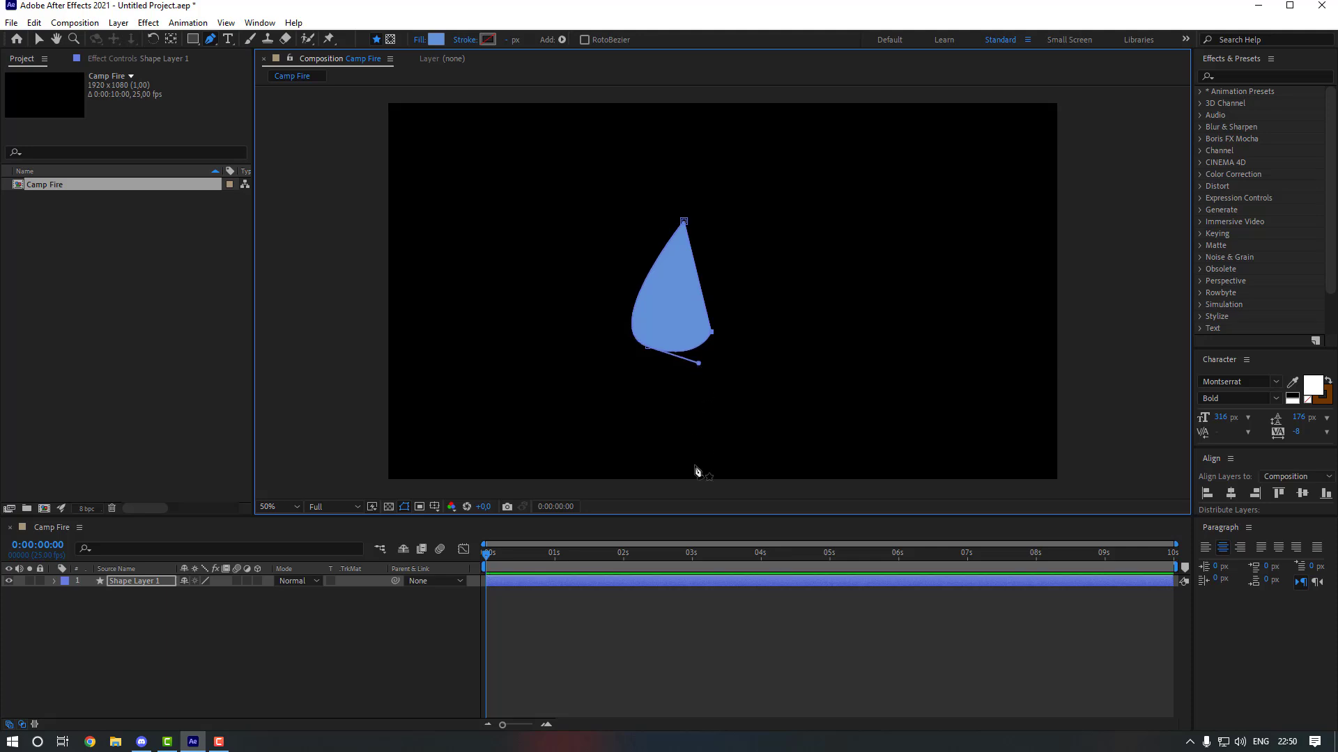
click(616, 661)
key(v)
- Find the Wave Warp effect and apply it to the flame's shape layer
click(1244, 77)
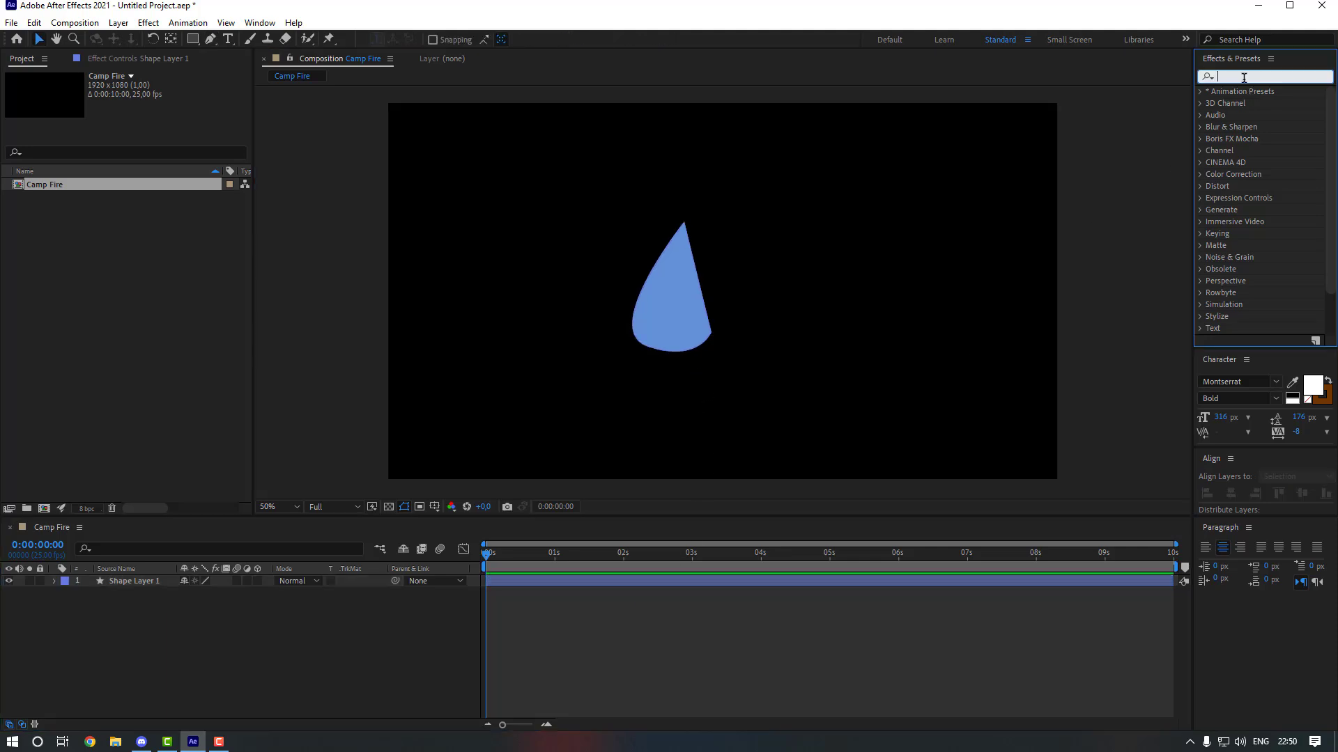
text(wave)
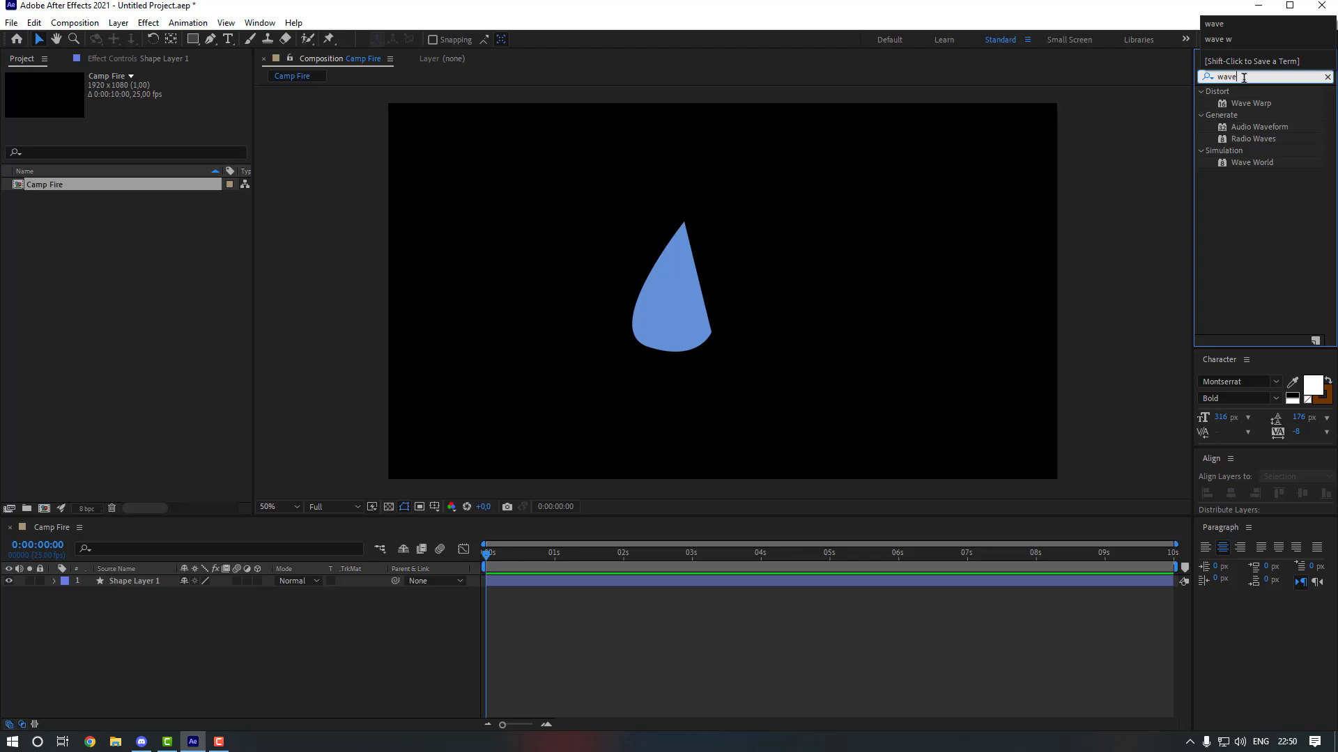
click(1253, 103)
mouse_move(1253, 103)
mouse_down()
mouse_move(1045, 346)
mouse_move(627, 581)
mouse_up()
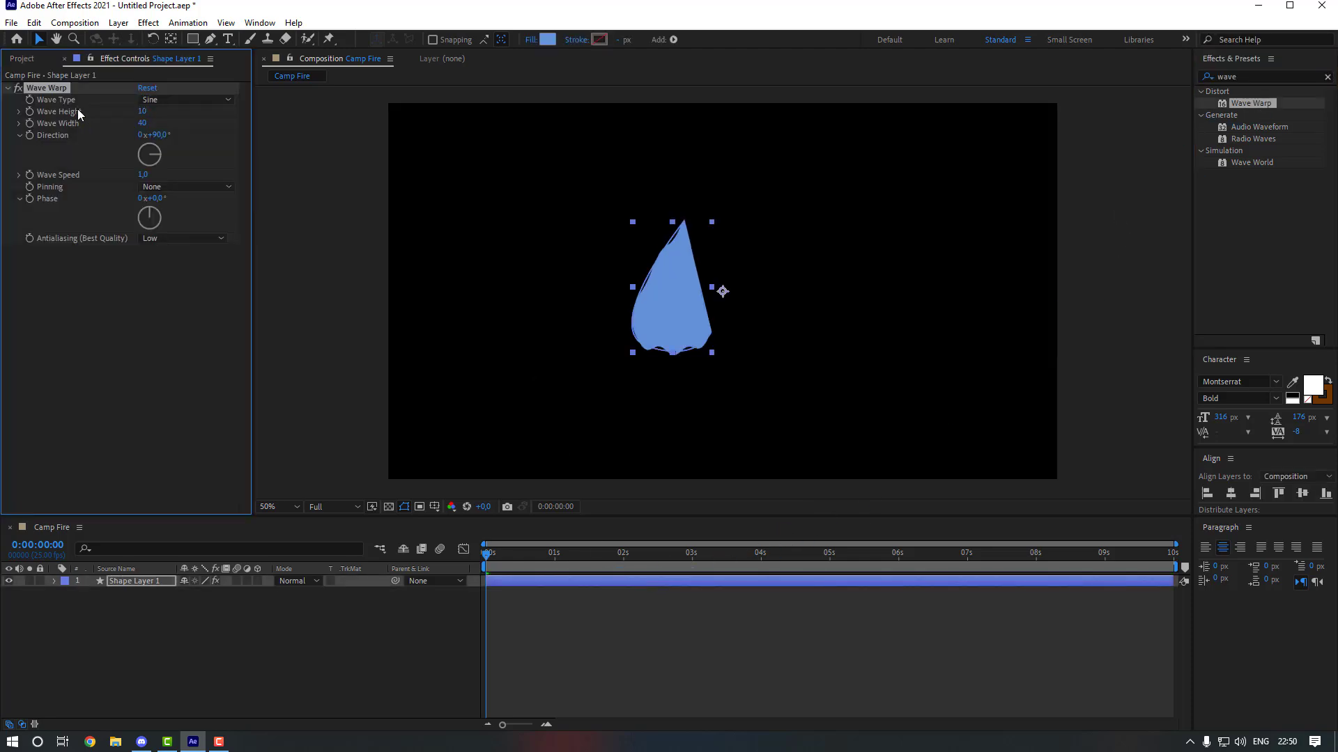
- Set the Wave Warp wave height to 40 and wave width to 300
click(143, 111)
text(40)
key(Return)
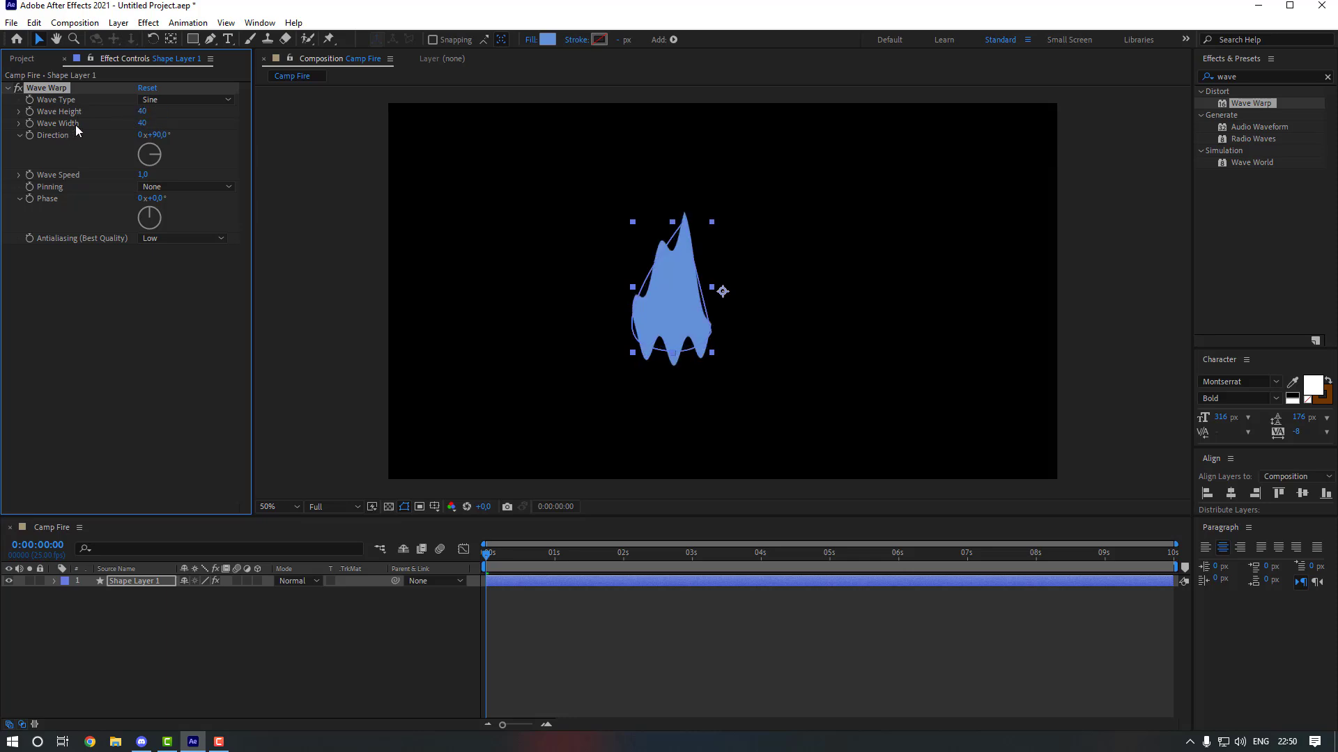
click(143, 123)
text(200)
key(Return)
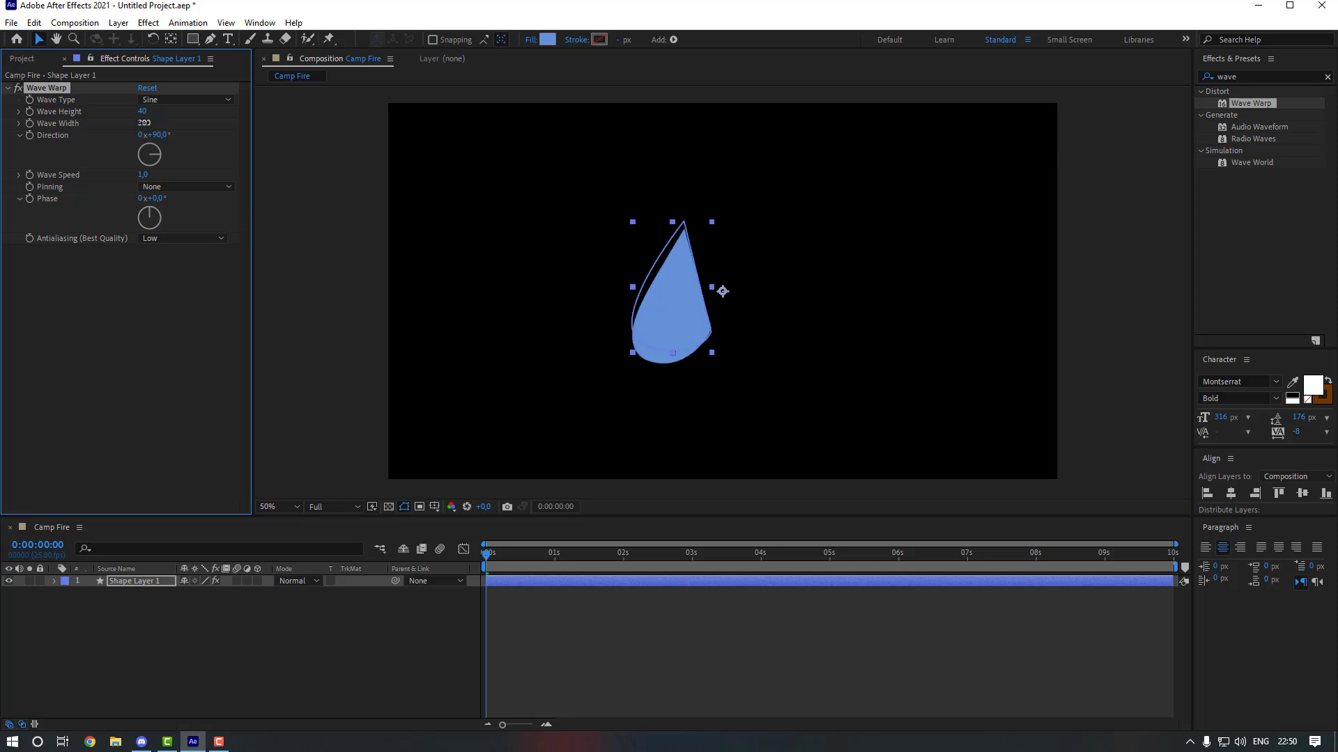
- Preview the wave animation and return the playhead to the start of the composition
click(566, 643)
key(space)
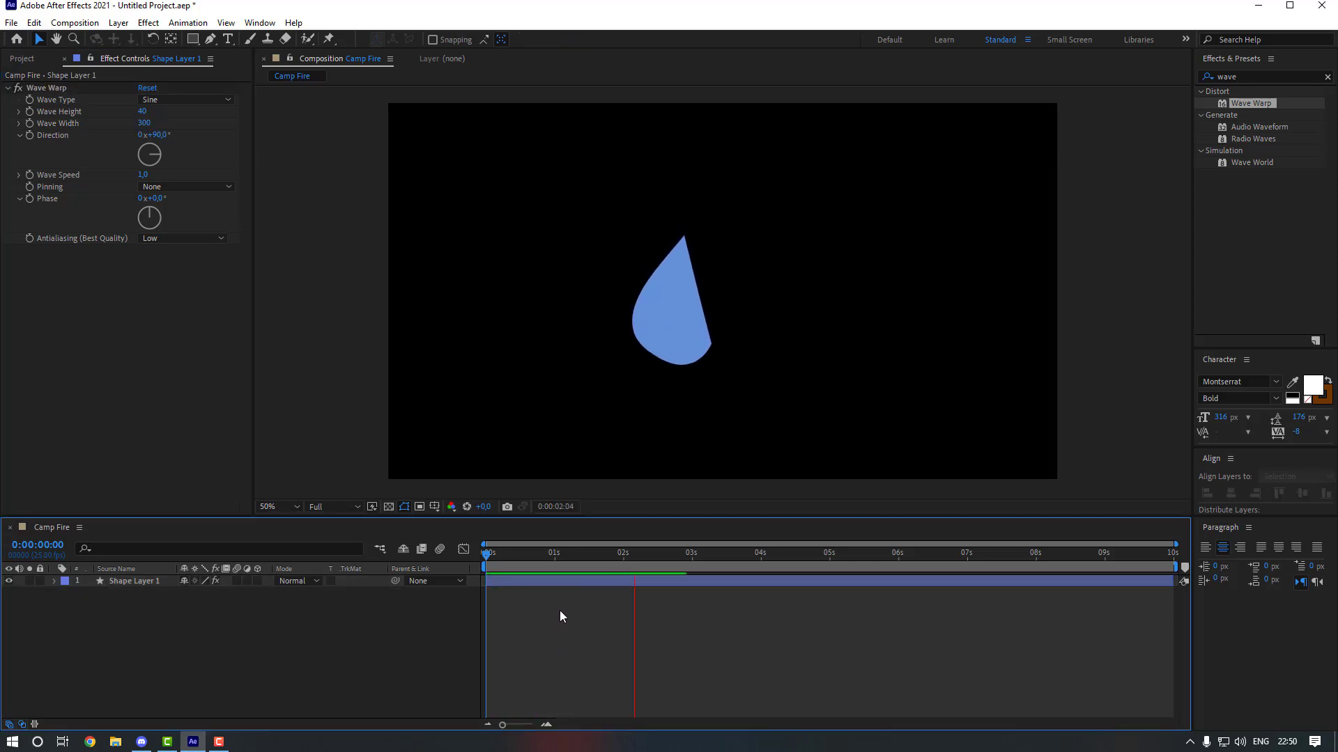
click(540, 580)
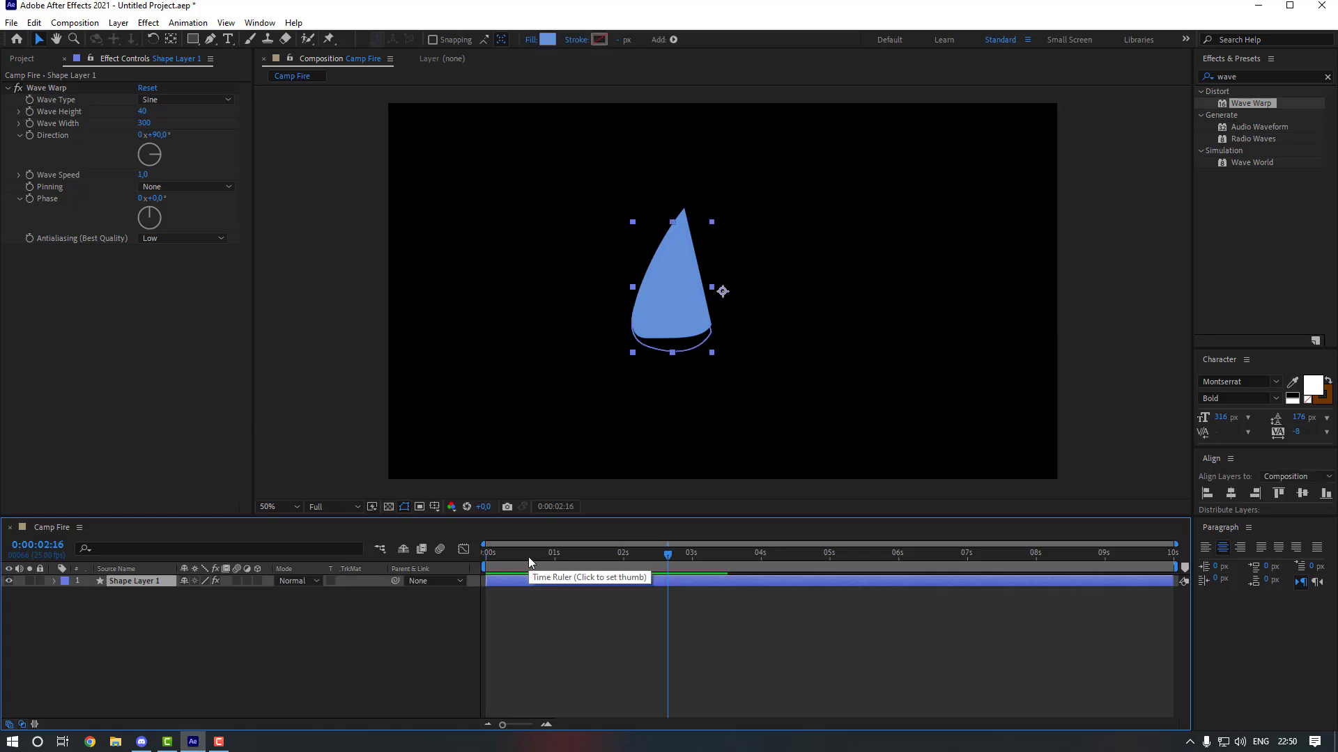
key(Home)
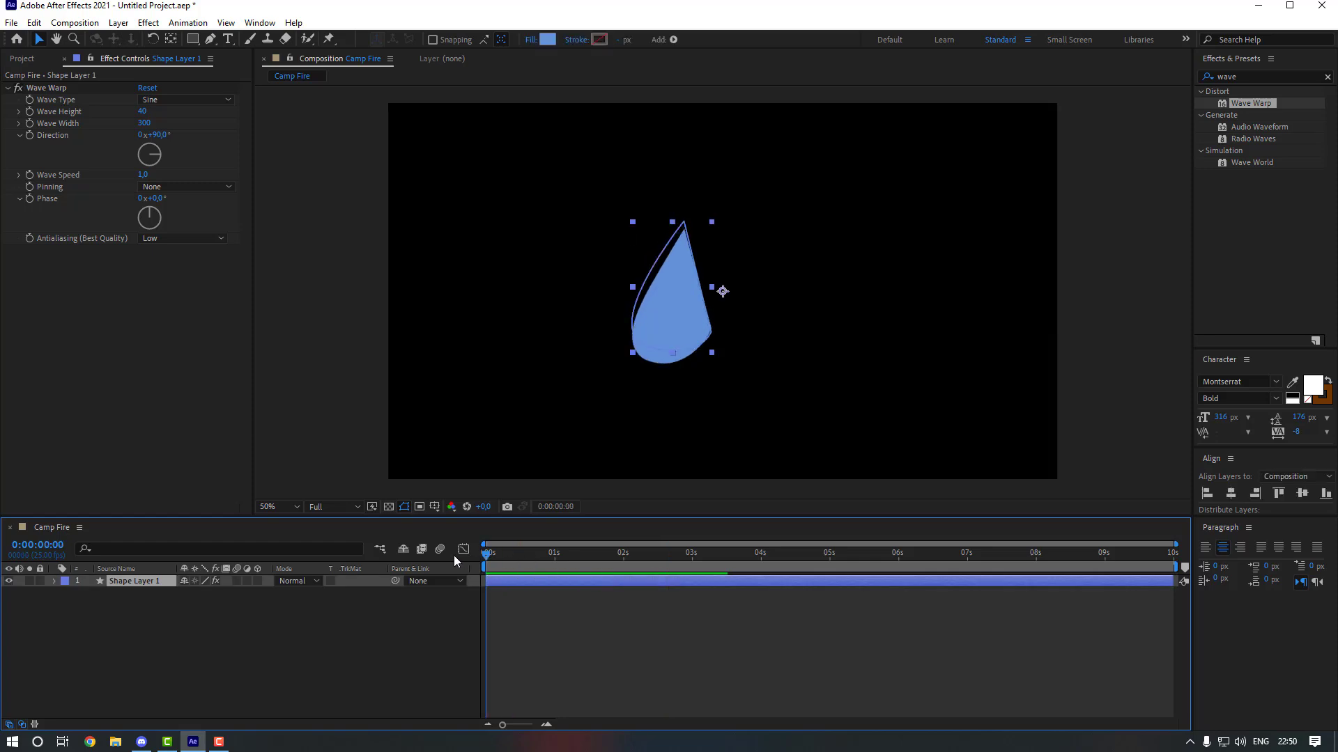
- Move the flame layer's anchor point to the centre of its base and preview the animation
click(171, 39)
drag(723, 299, 674, 361)
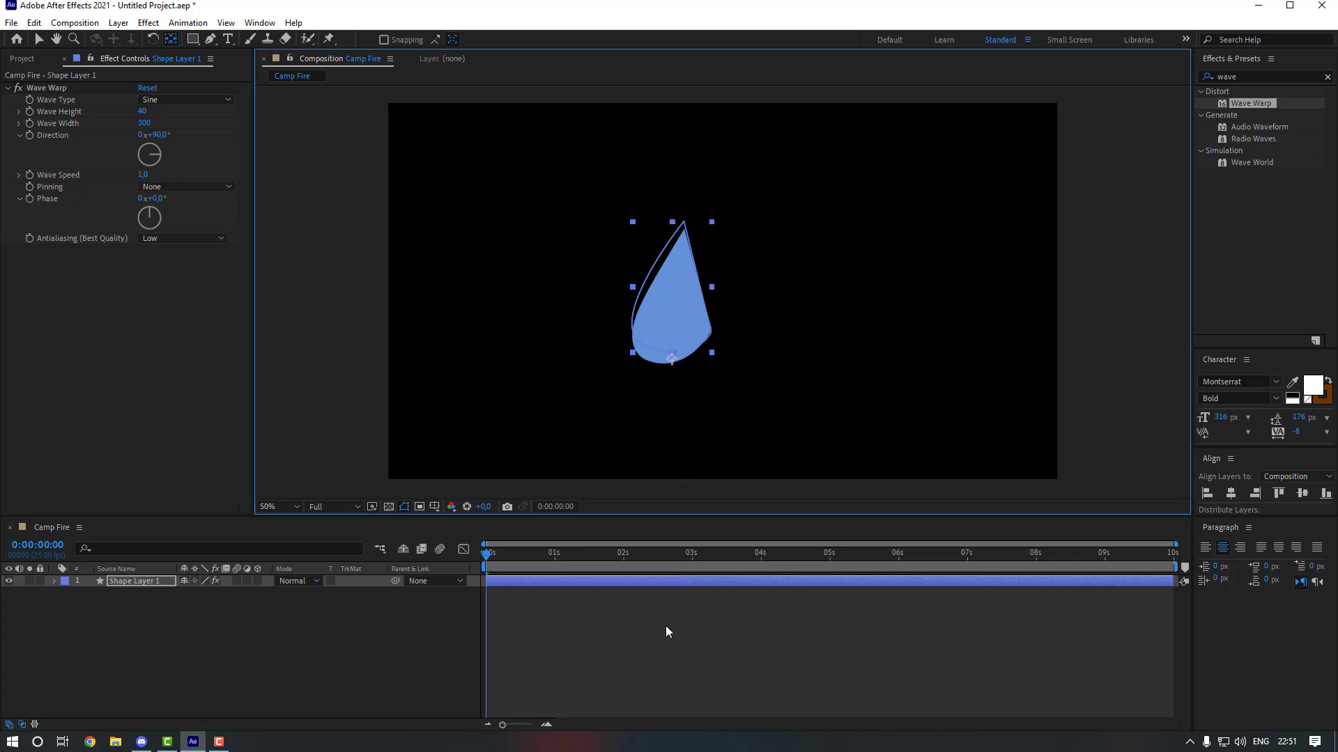
click(642, 632)
key(v)
key(space)
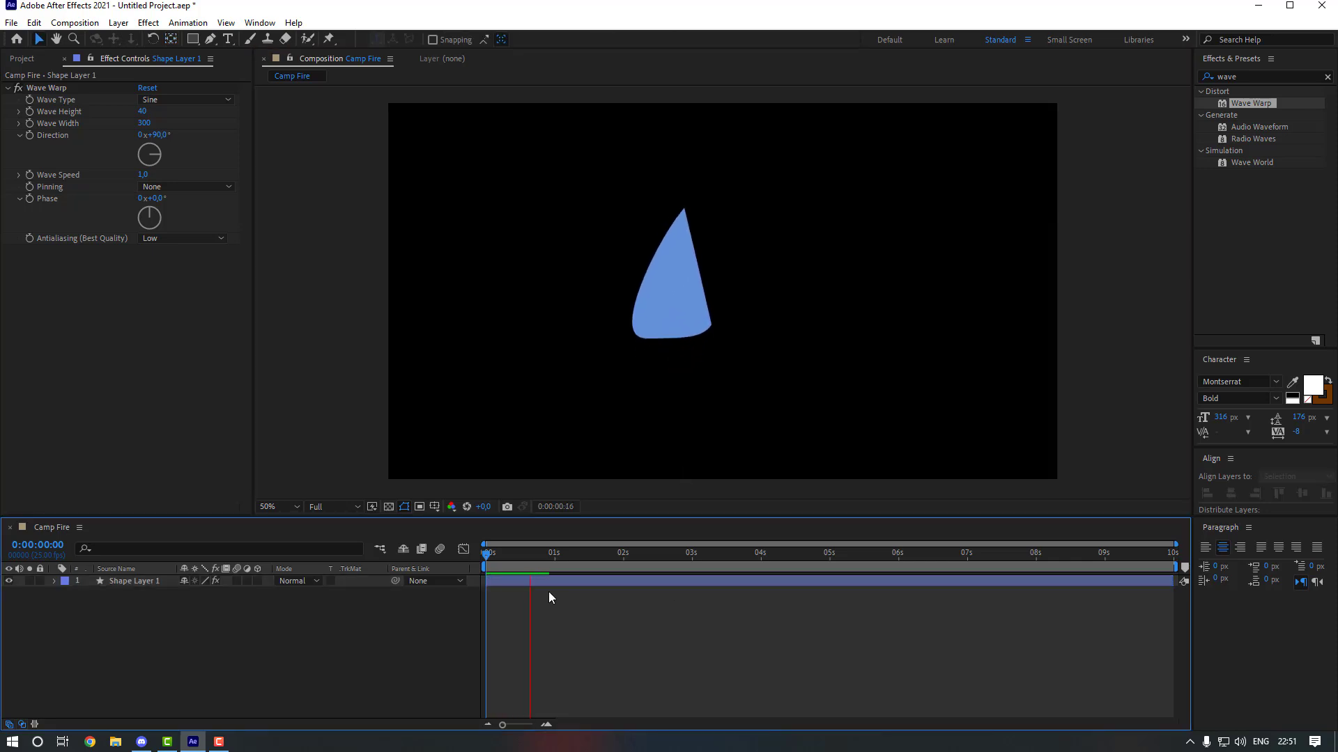
key(space)
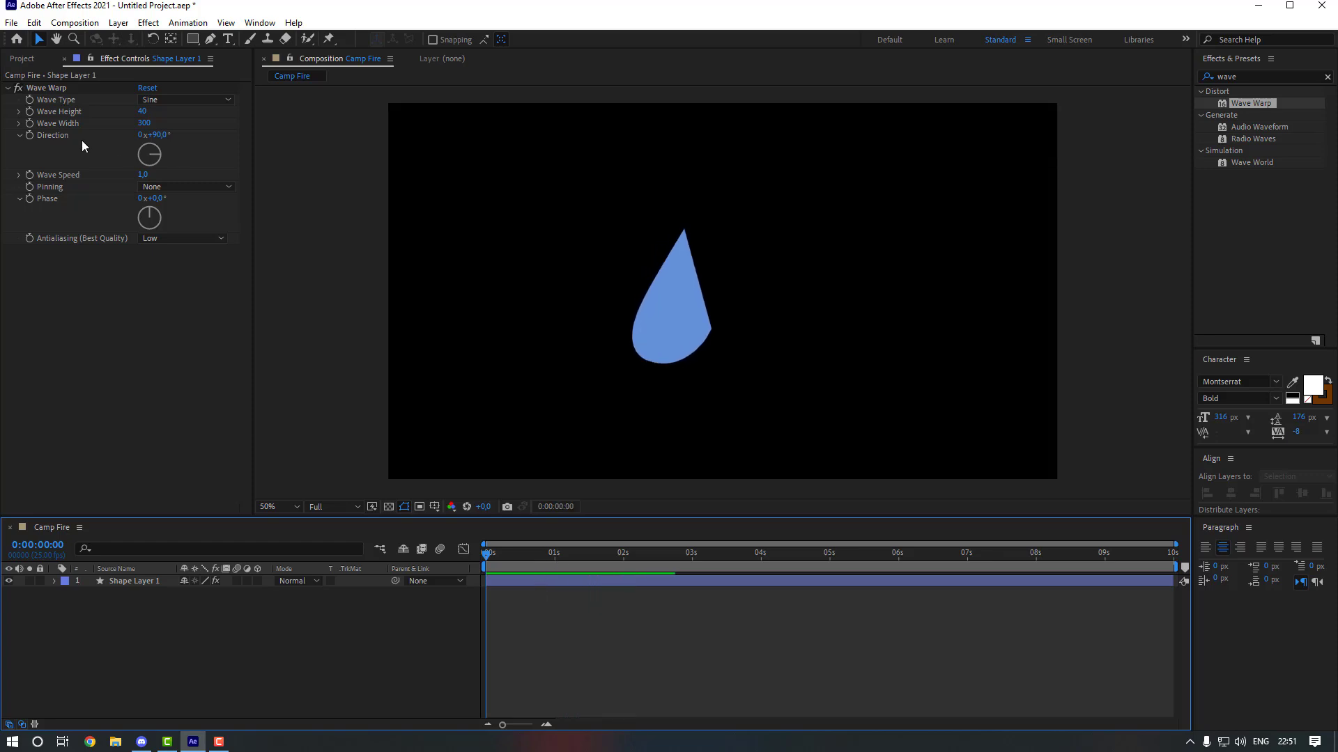
- Set the Wave Warp direction to 0° on the flame layer
click(56, 136)
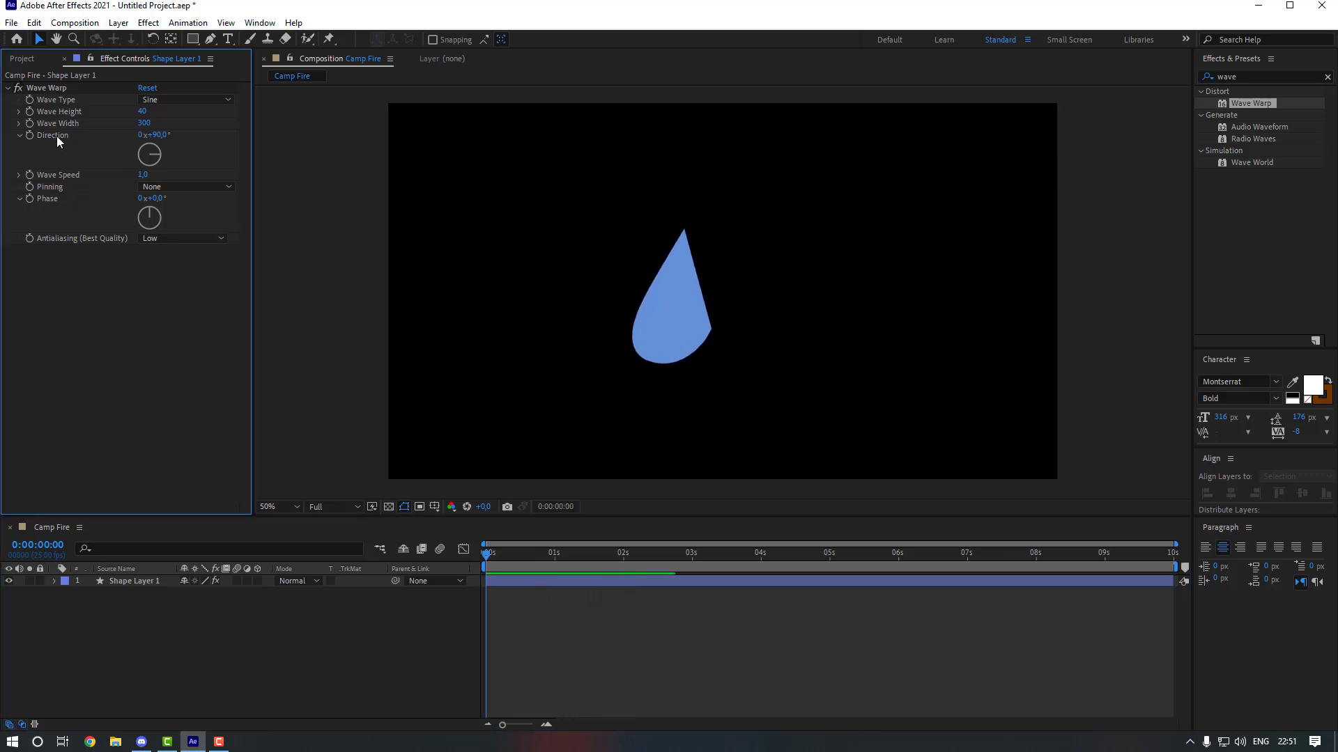
mouse_move(156, 153)
mouse_down()
mouse_move(150, 137)
mouse_move(150, 149)
mouse_up()
click(152, 144)
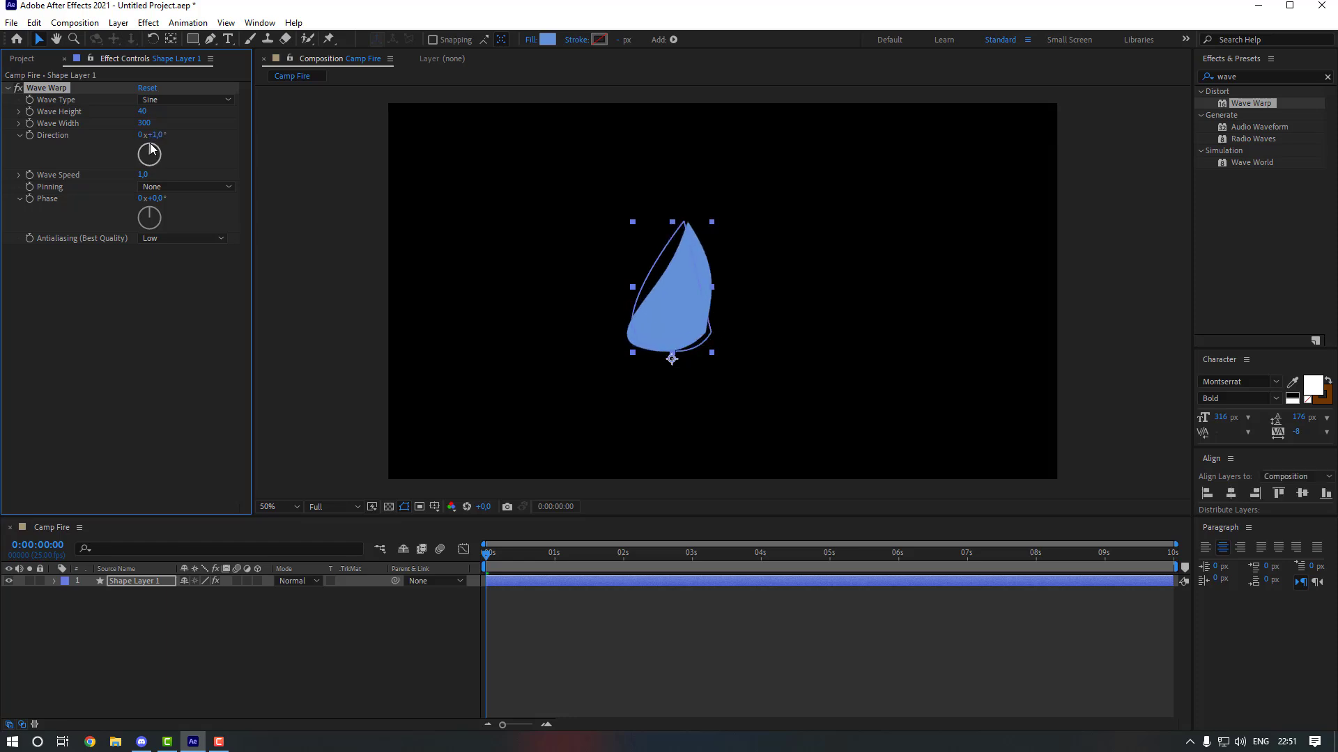
click(154, 136)
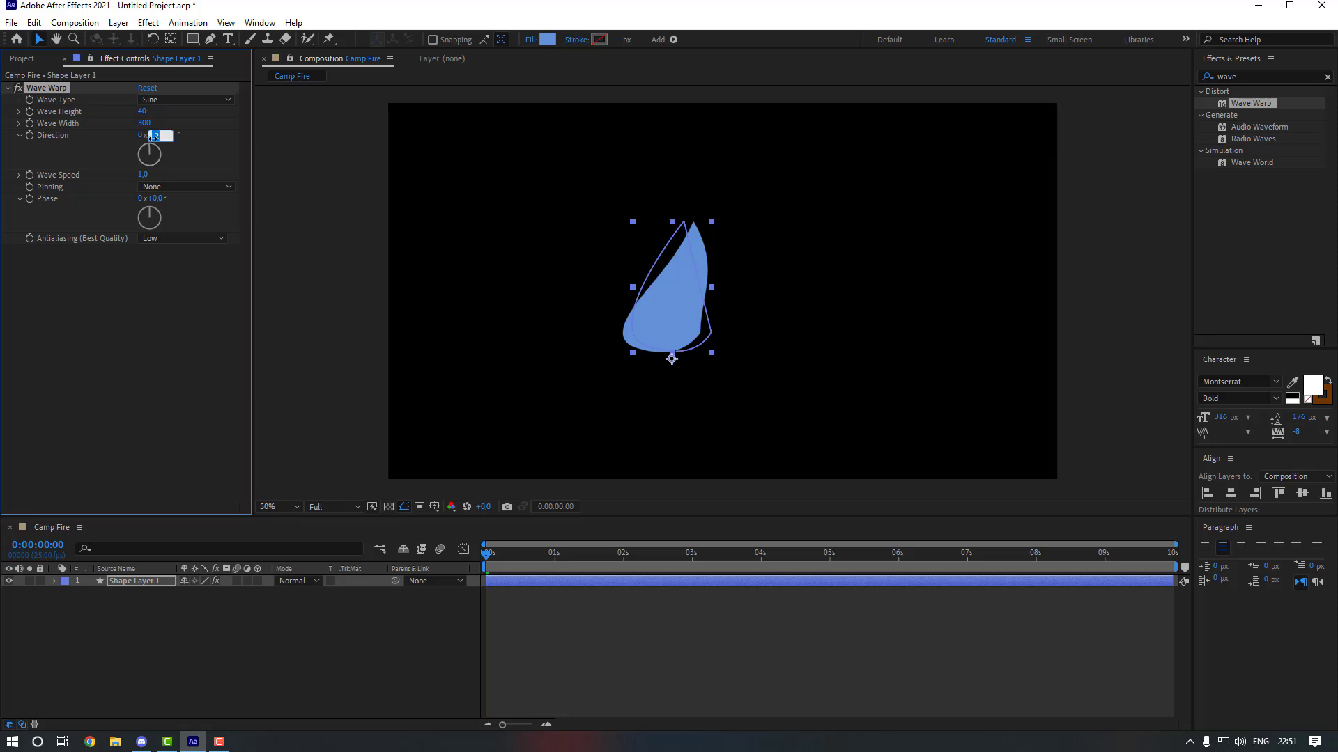
text(0)
key(Return)
- Preview the flame's side-to-side motion, and reposition the flame in the lower middle of the composition
click(612, 590)
key(space)
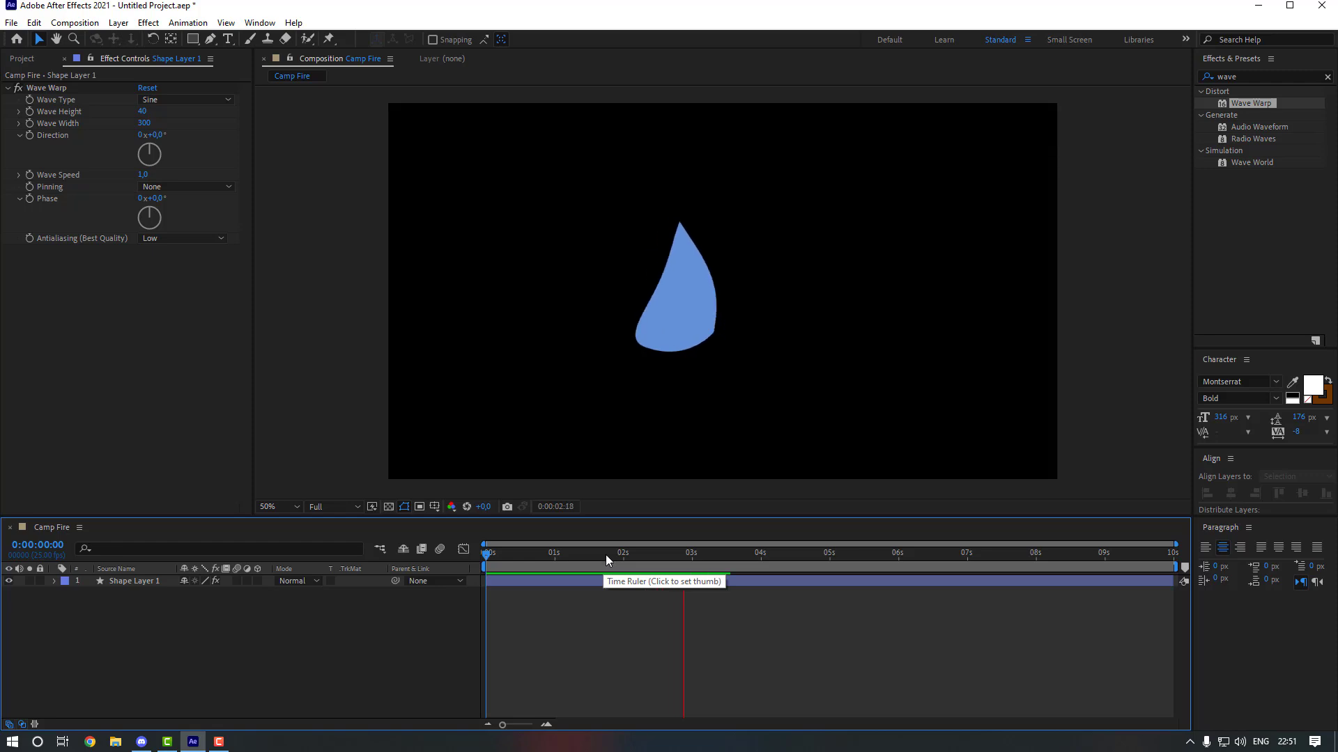
click(310, 573)
drag(682, 307, 703, 381)
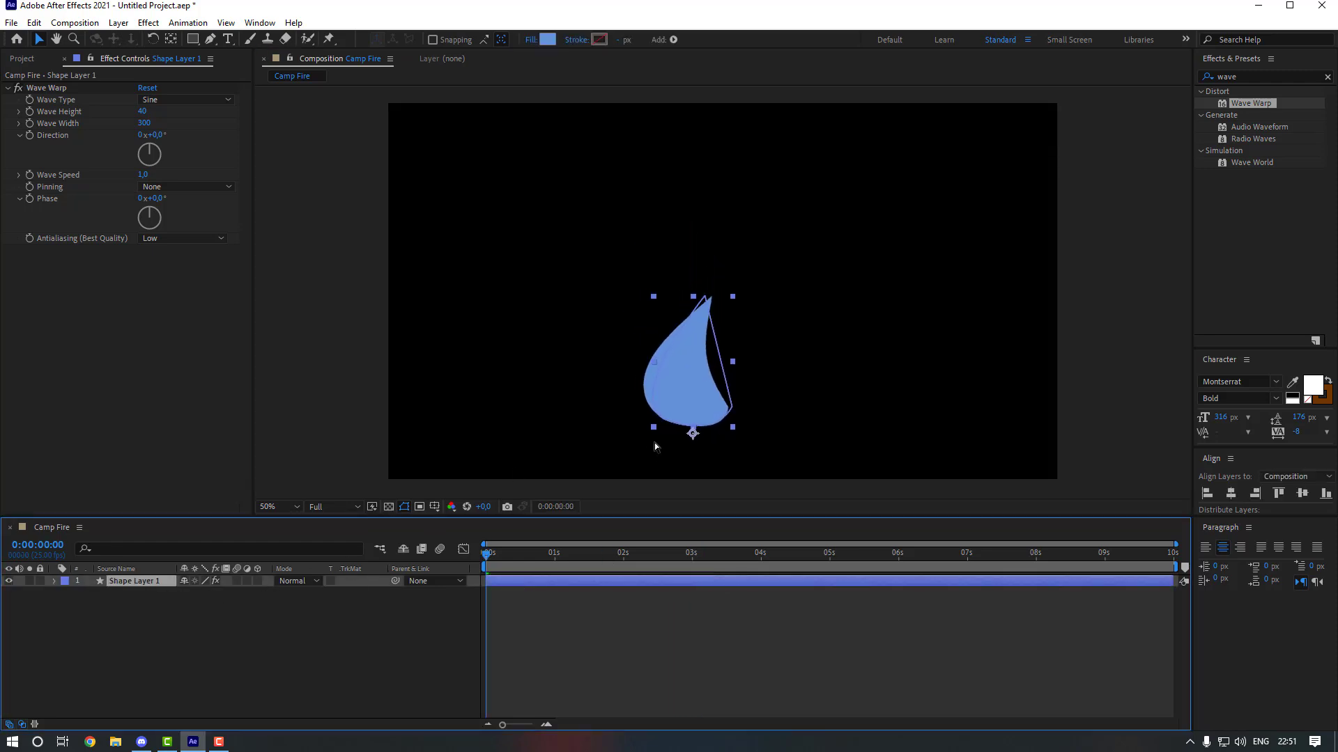
- Duplicate the flame's shape layer and shift the copy slightly to the left of the original
key(ctrl+d)
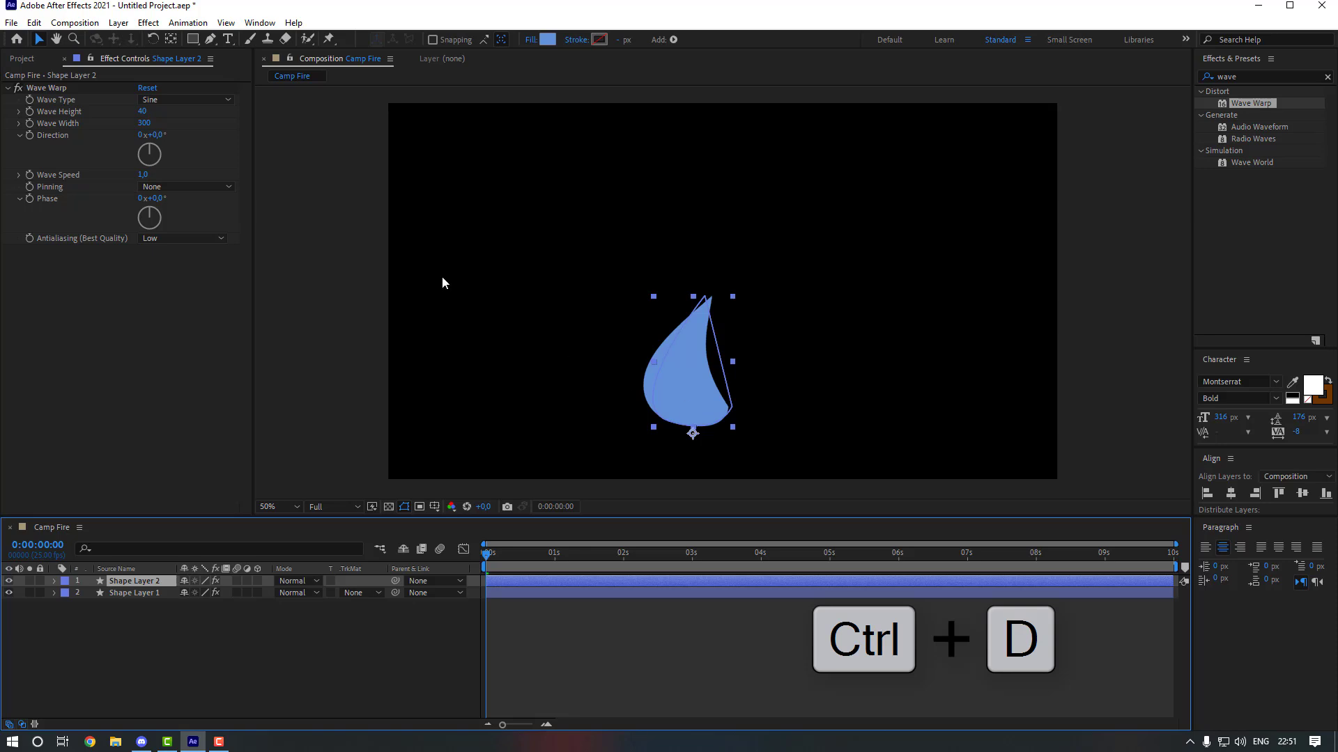
click(33, 23)
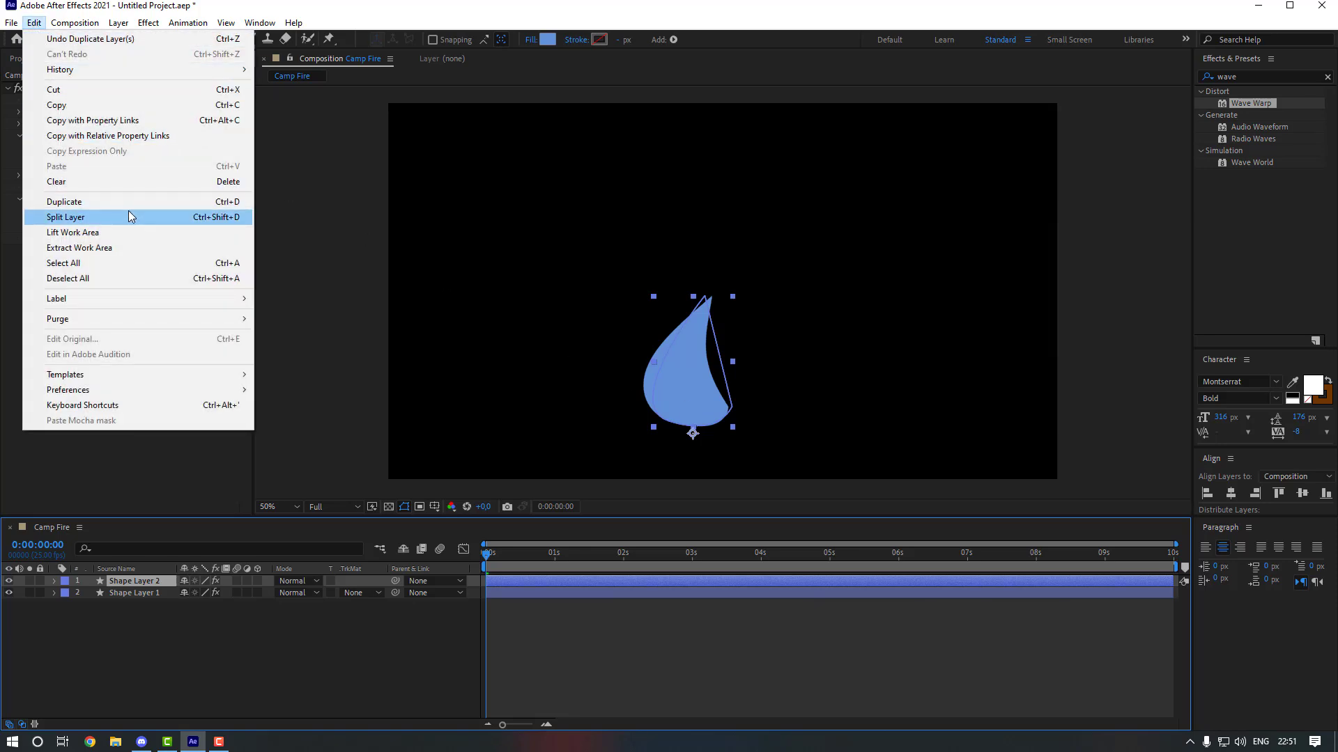
click(127, 278)
click(118, 581)
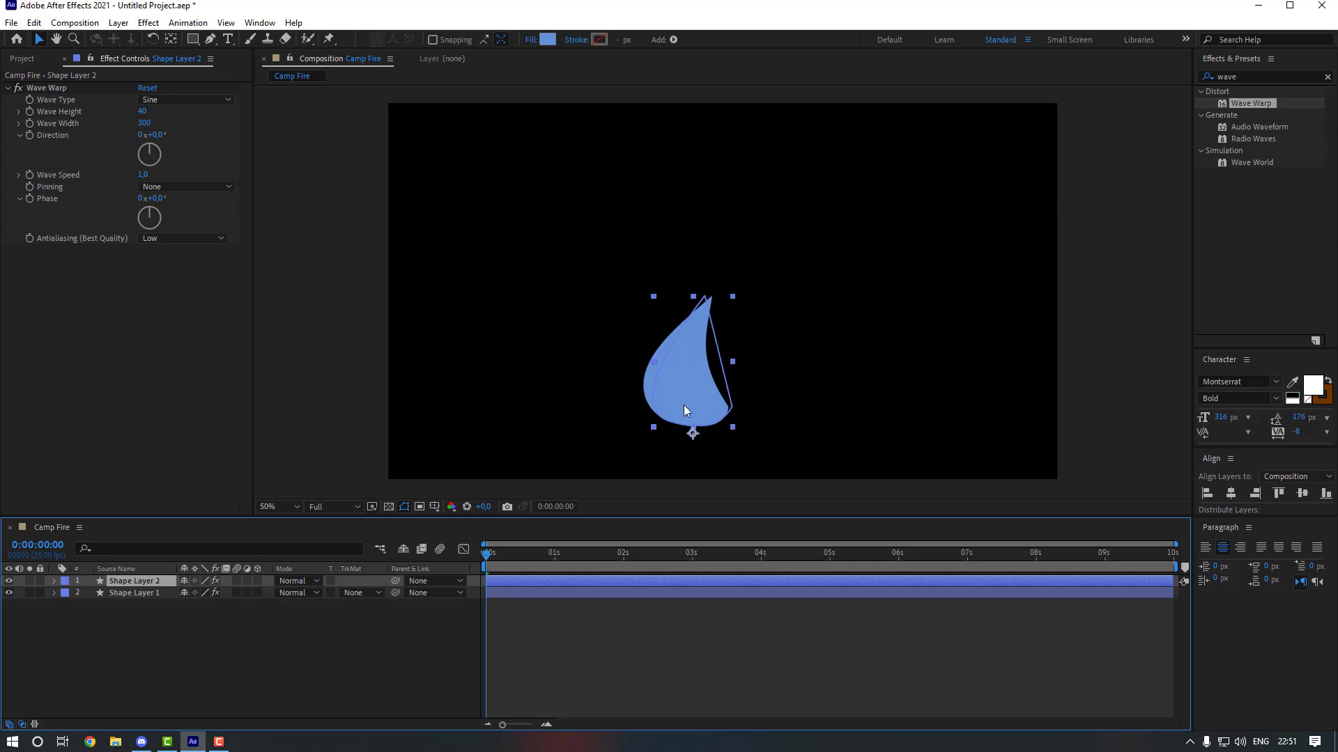
drag(684, 411, 650, 411)
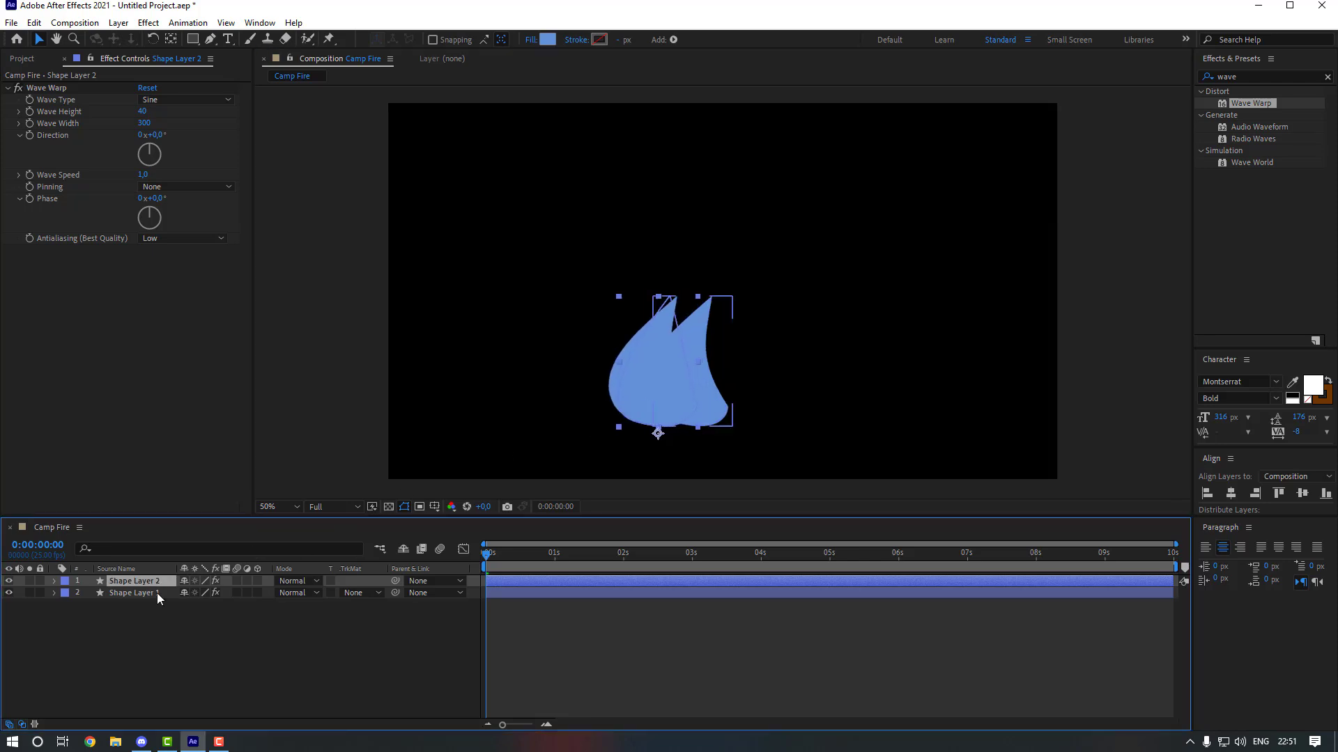
- Scale the left flame copy to 47% width and 72% height, and nudge it upward against the main flame
key(s)
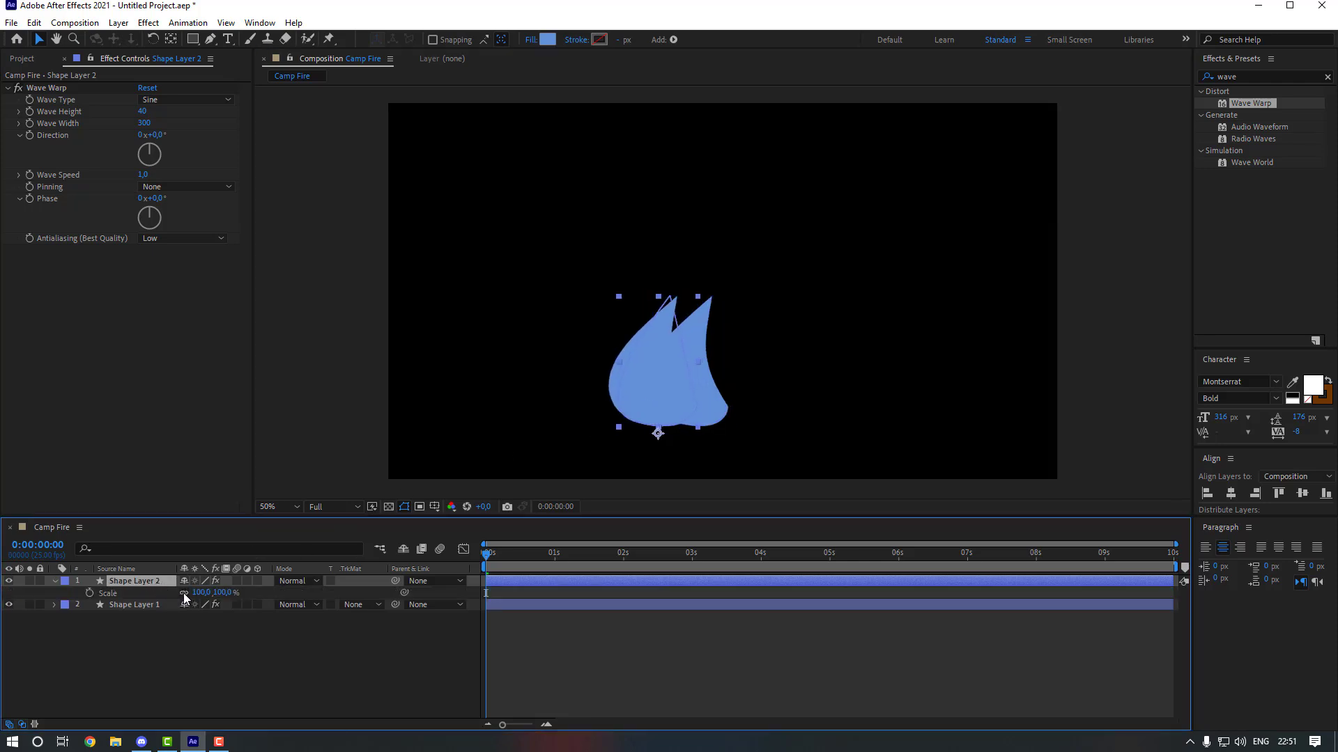
mouse_move(201, 593)
mouse_down()
mouse_move(167, 595)
mouse_move(197, 594)
mouse_up()
drag(653, 400, 654, 395)
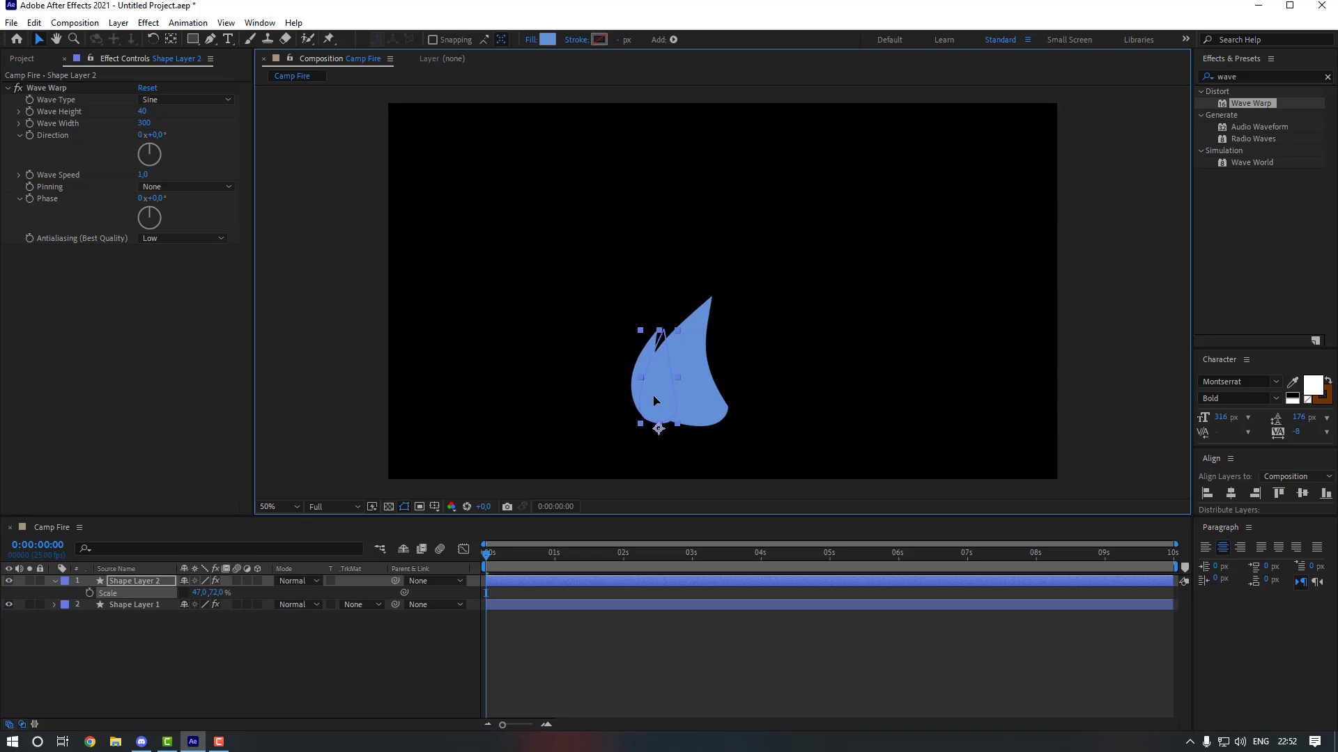
- Duplicate Shape Layer 1 and shift the new flame copy to the right of the original
click(132, 605)
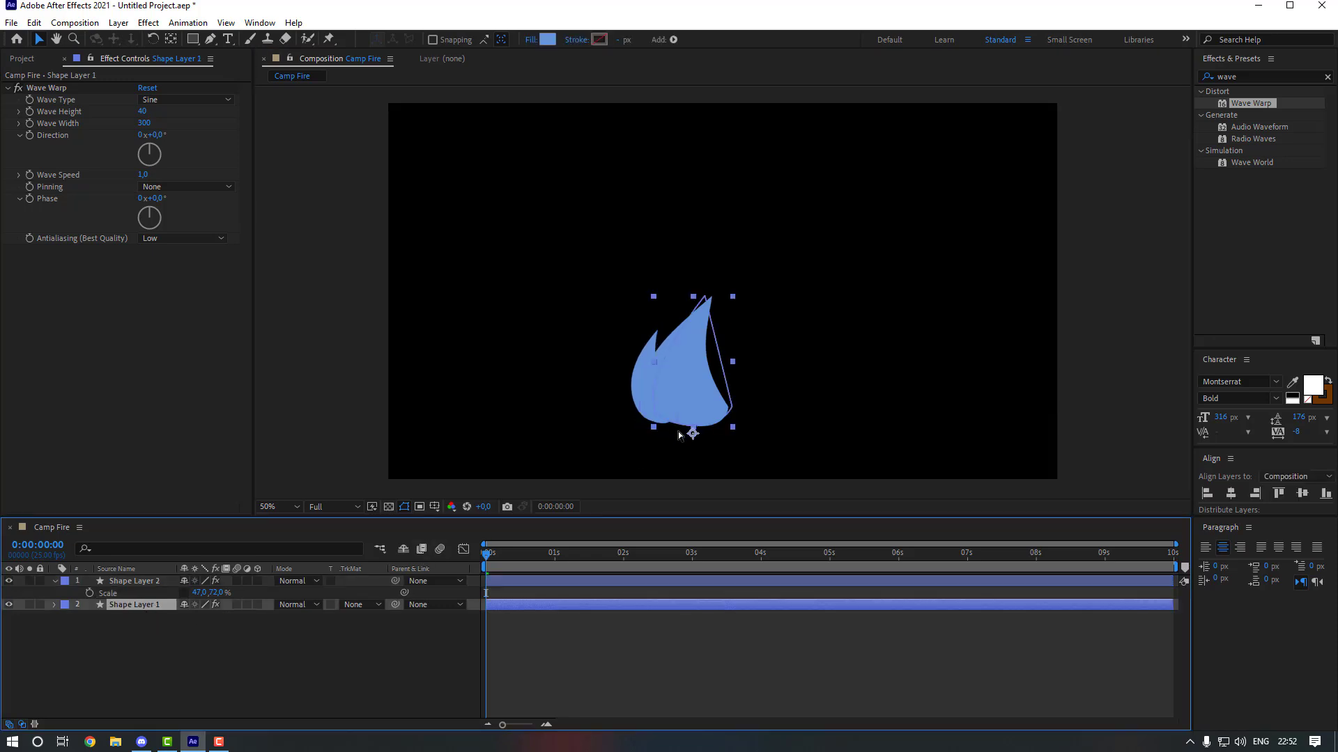
key(ctrl+d)
drag(658, 398, 696, 396)
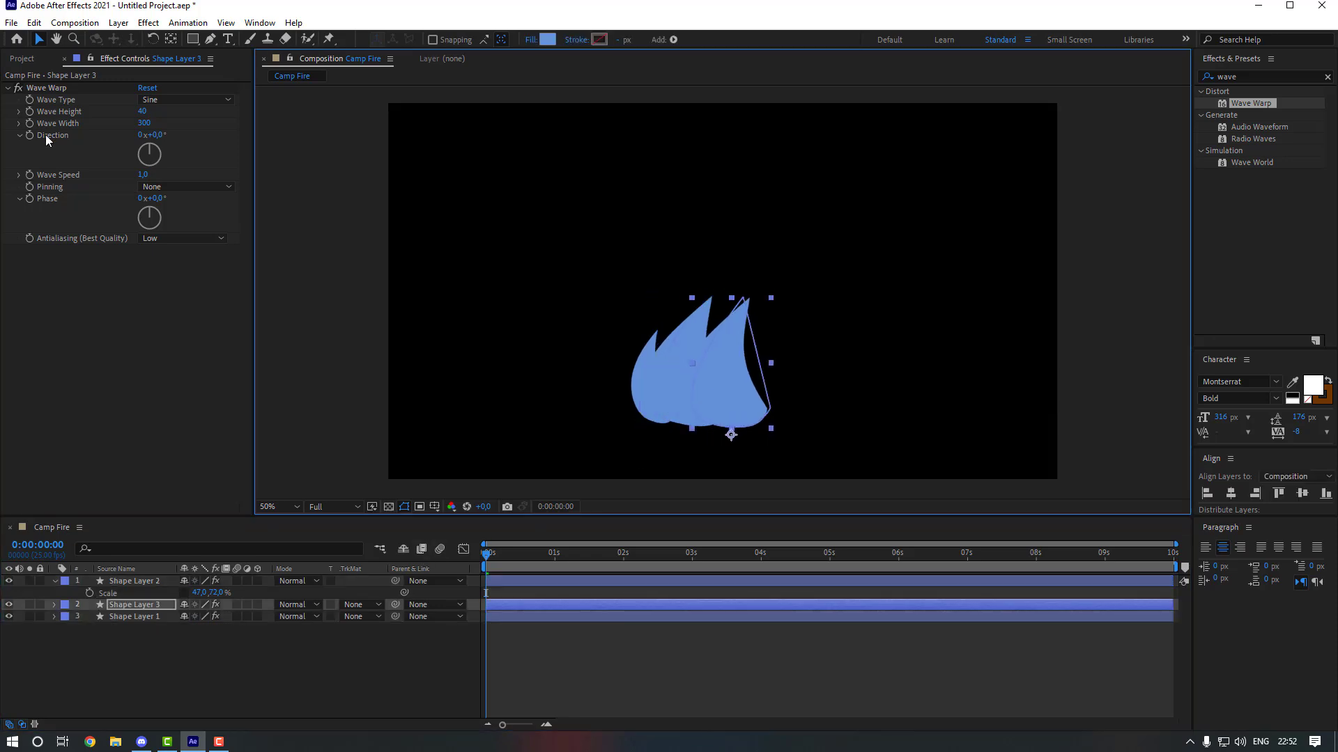
- Set Shape Layer 3's Wave Height to -40 and move the flame slightly left toward the main flame
click(145, 112)
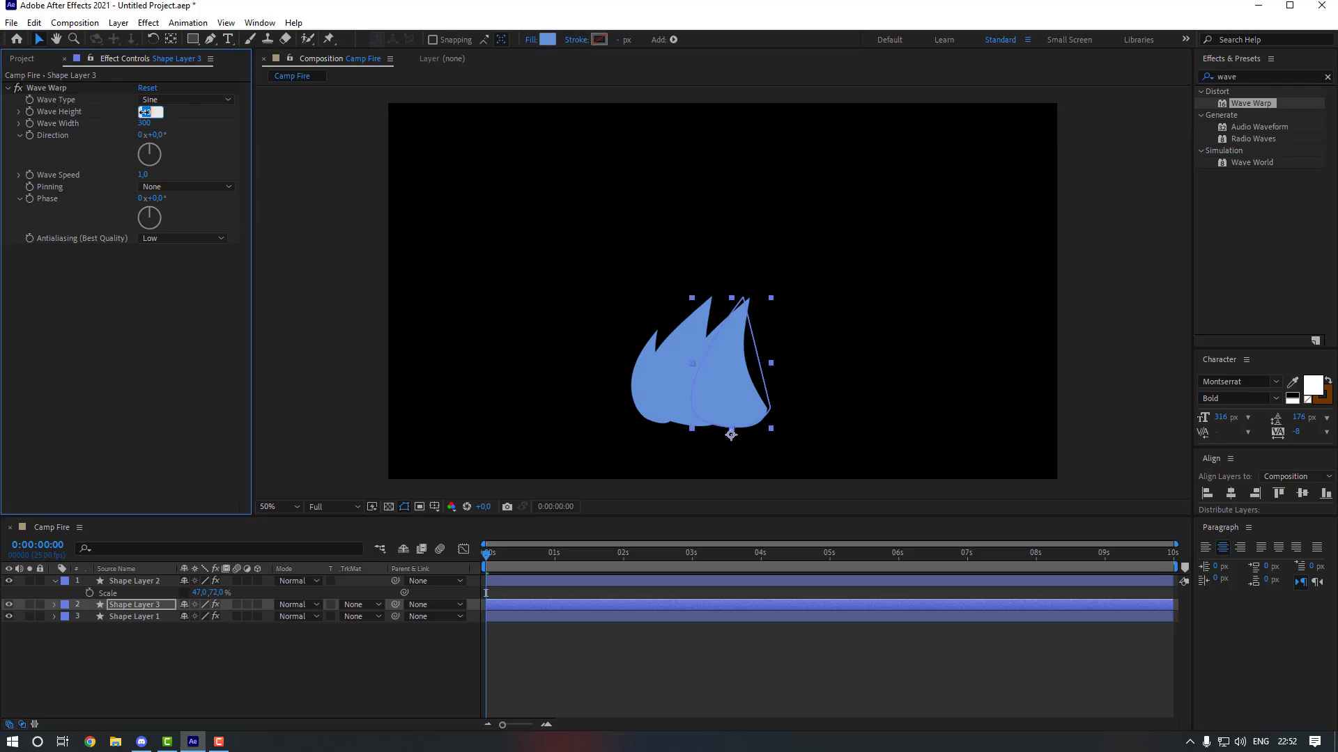
text(-40)
key(Return)
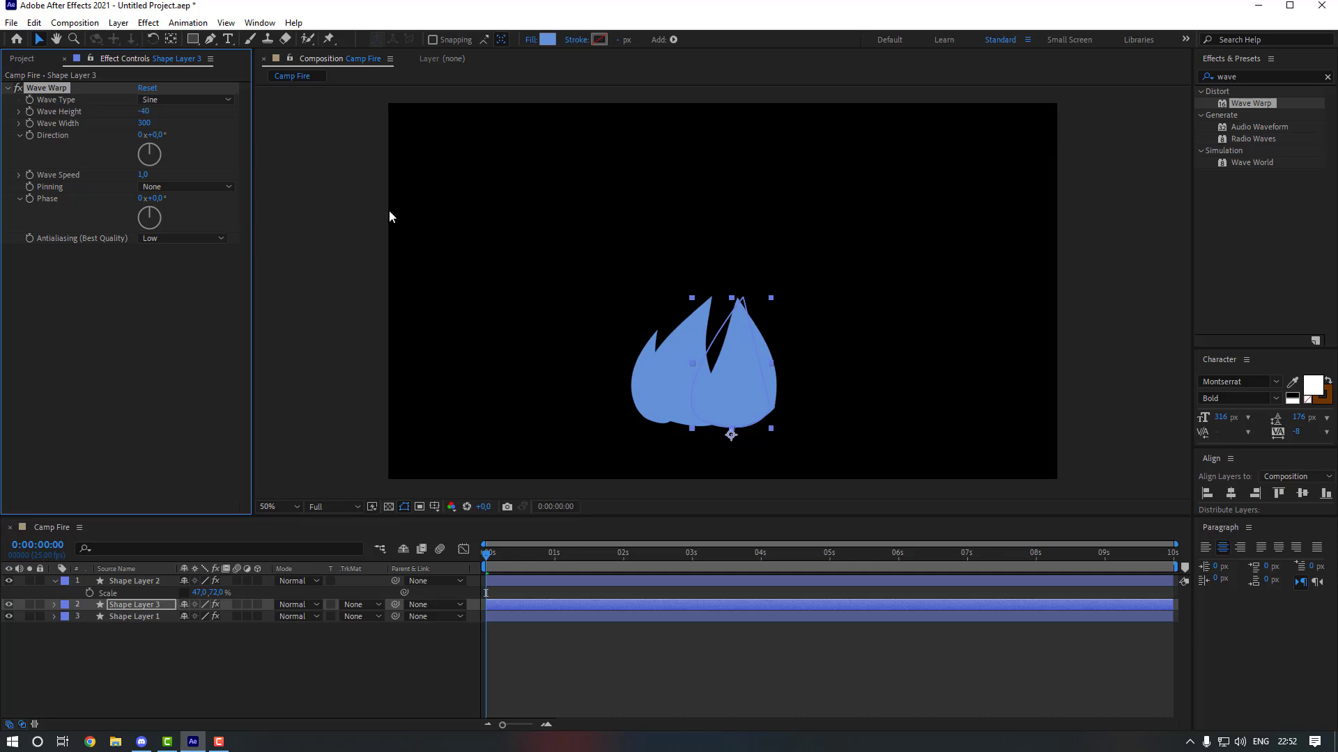
drag(758, 396, 746, 396)
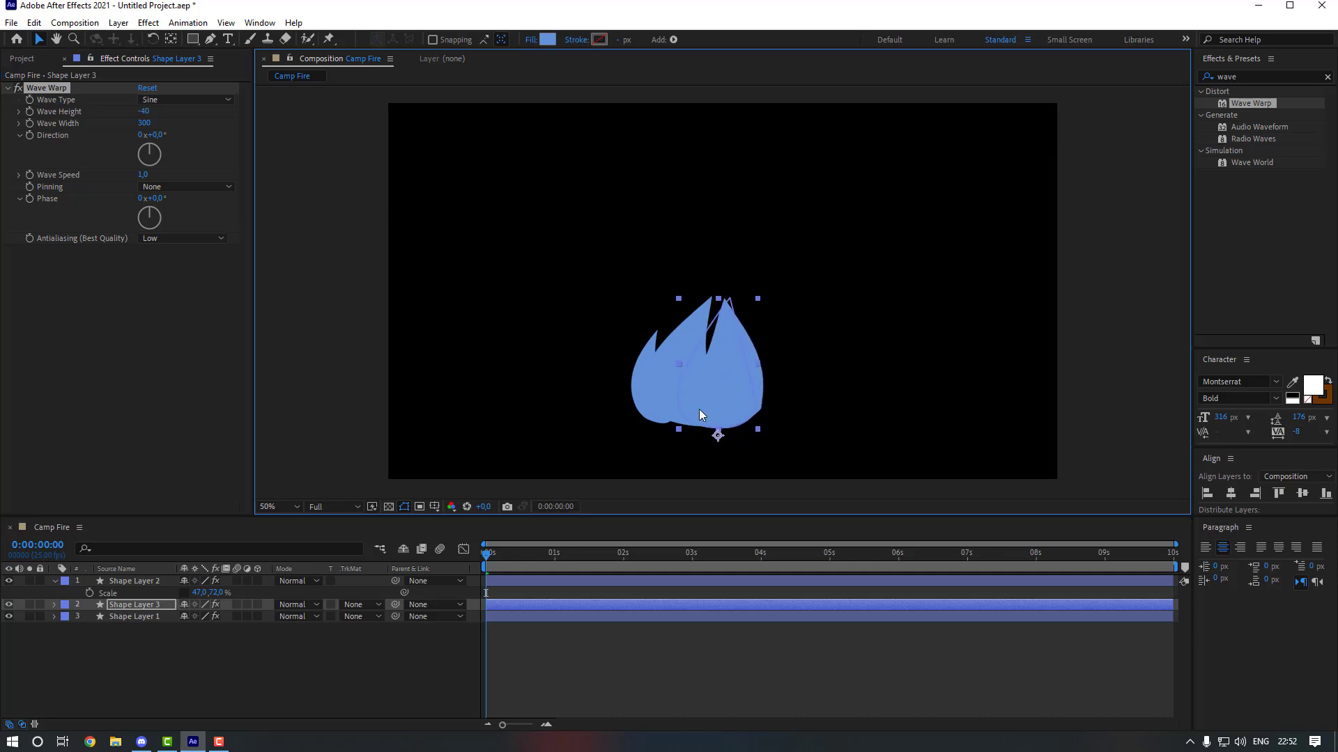
- Scale Shape Layer 3 uniformly to 86% and nudge it upward beside the main flame
click(132, 605)
key(s)
drag(198, 616, 189, 617)
drag(718, 423, 750, 400)
- Duplicate Shape Layer 3, scale the copy uniformly to 61%, and place it at the fire's right edge
click(158, 618)
key(ctrl+d)
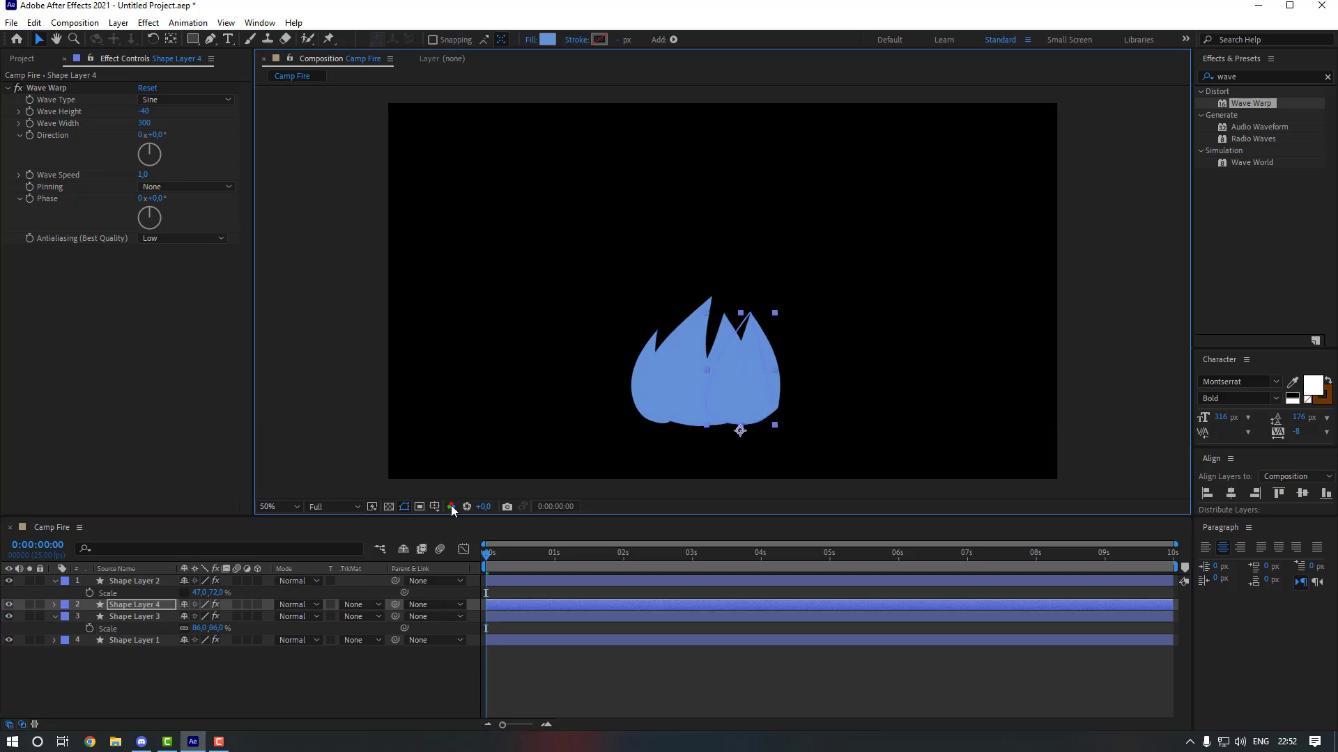
click(191, 605)
key(s)
drag(199, 617, 183, 617)
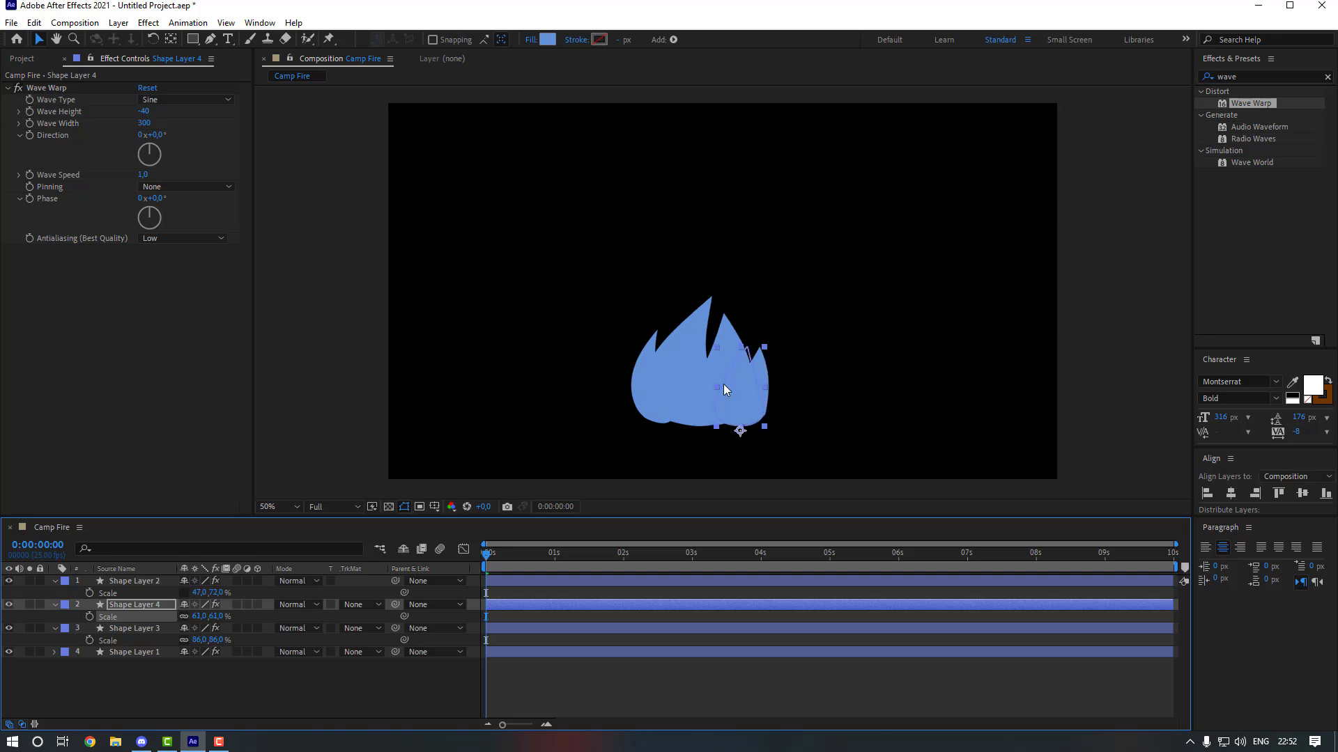
drag(763, 370, 758, 359)
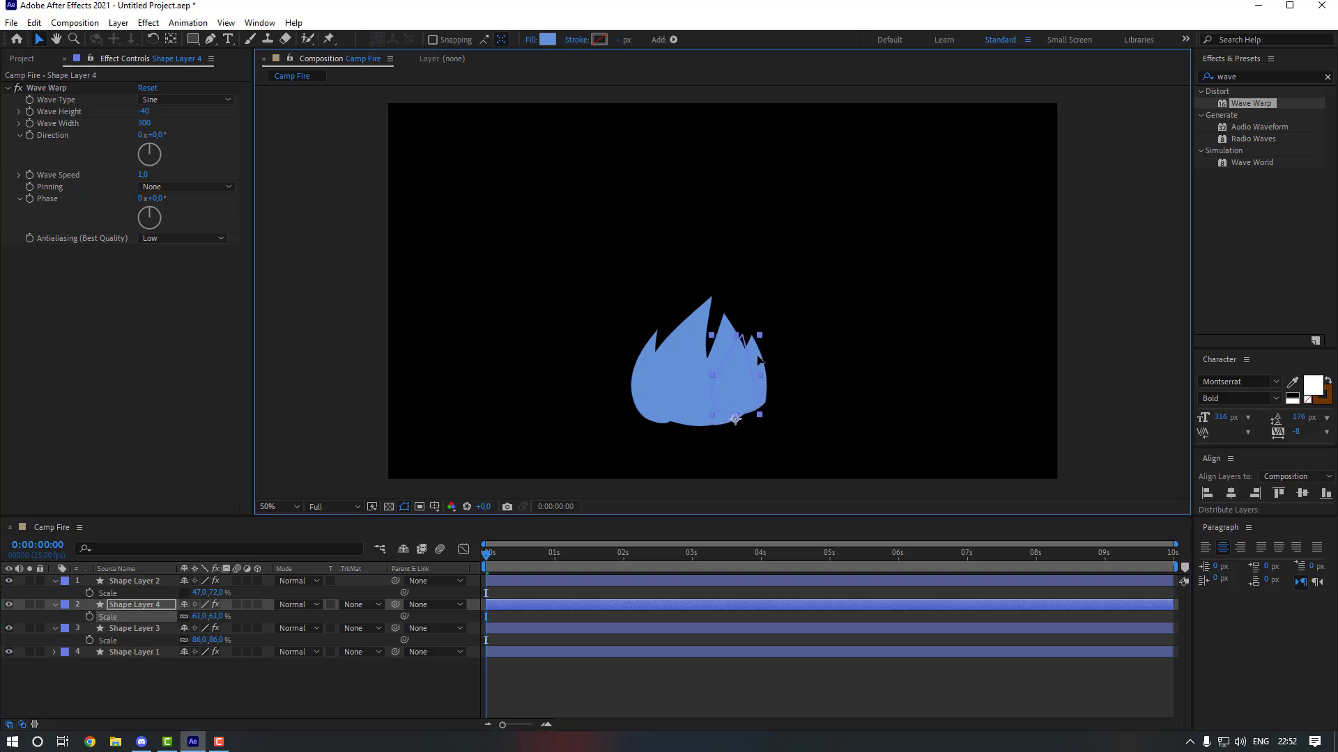
- Duplicate Shape Layer 2, stretch the copy to 107% height, and position it as the tall tip left of centre
click(149, 584)
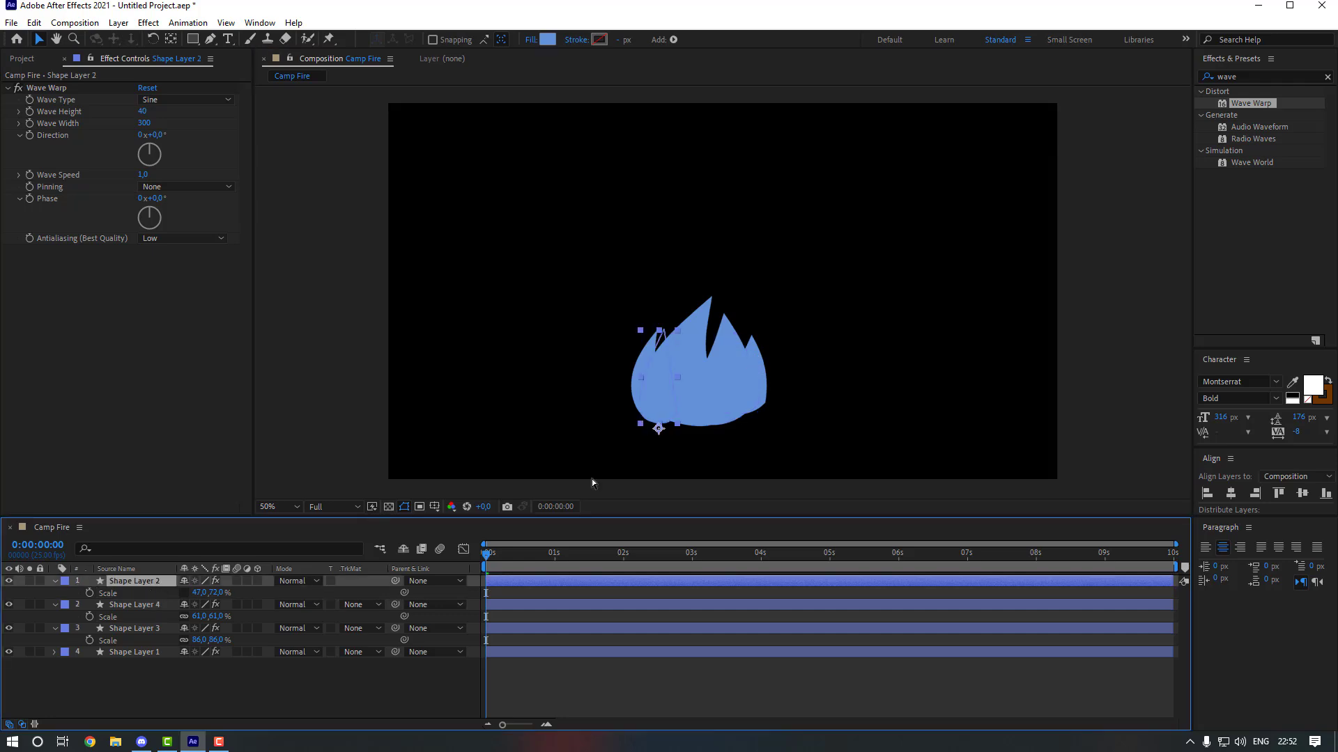
key(ctrl+d)
drag(663, 378, 674, 354)
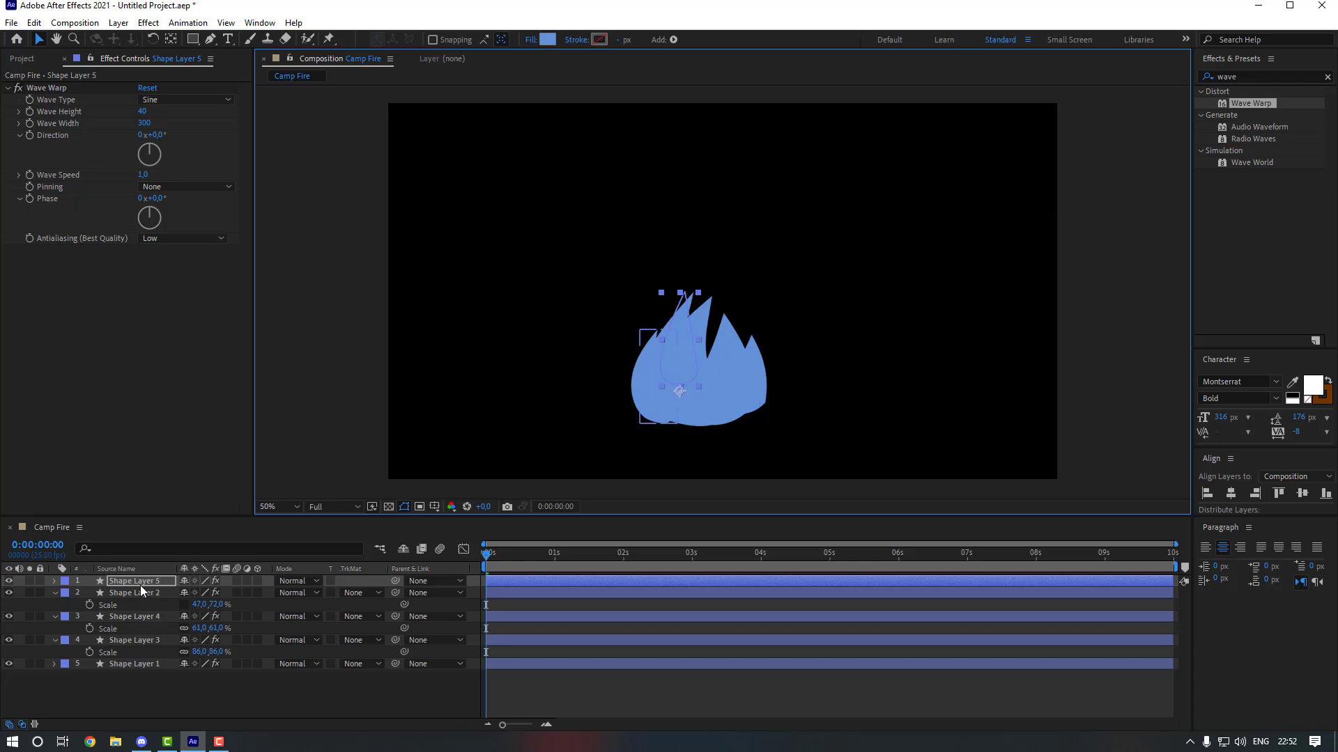
key(s)
drag(212, 593, 268, 593)
drag(681, 355, 683, 378)
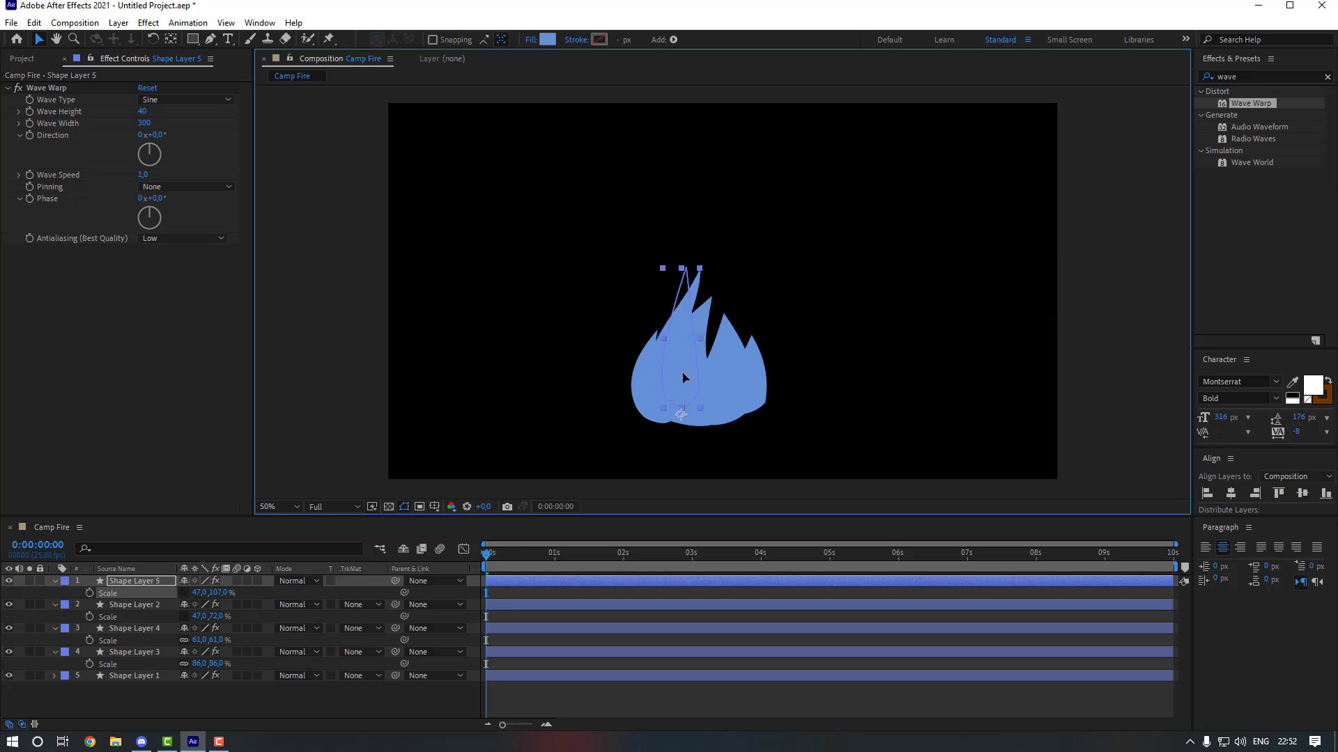
- Preview the motion of the five combined flames
click(558, 679)
key(space)
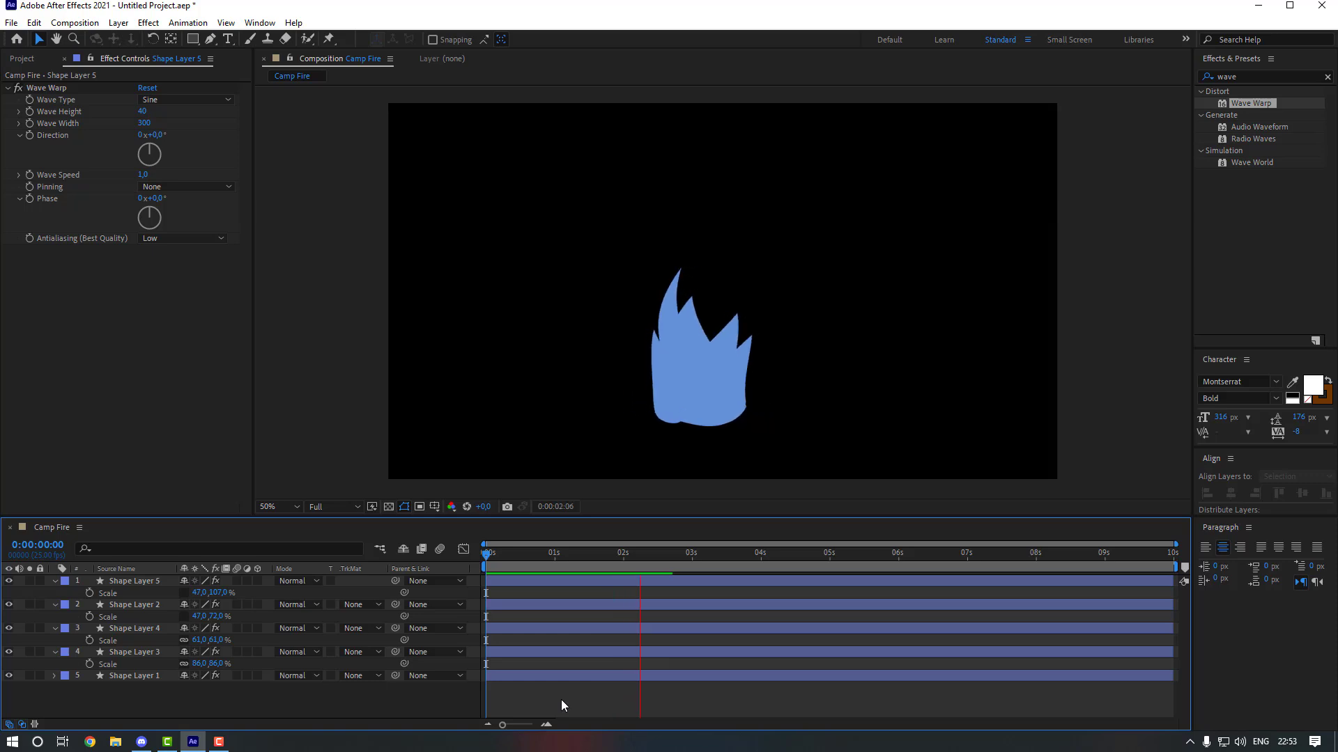
key(space)
- Duplicate Shape Layer 3, narrow the copy to 46% width, and position it in the middle of the fire
click(152, 652)
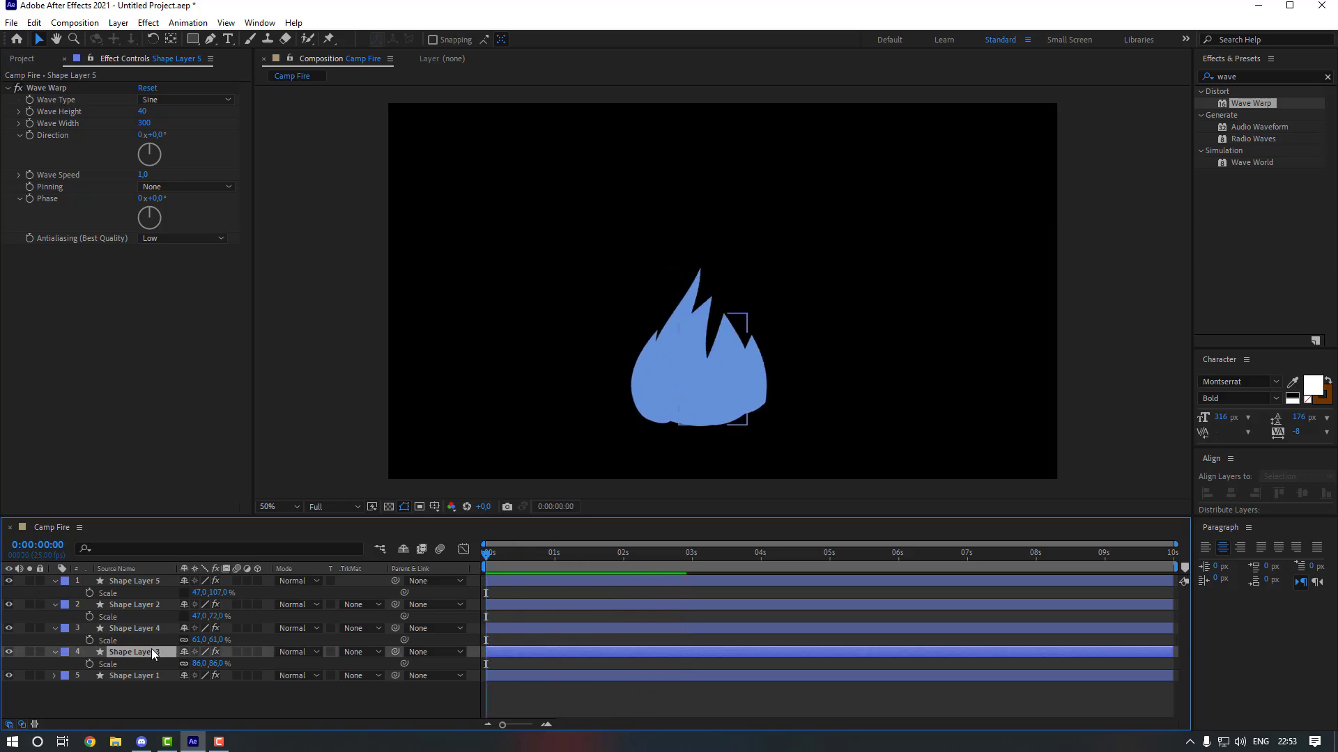
key(ctrl+d)
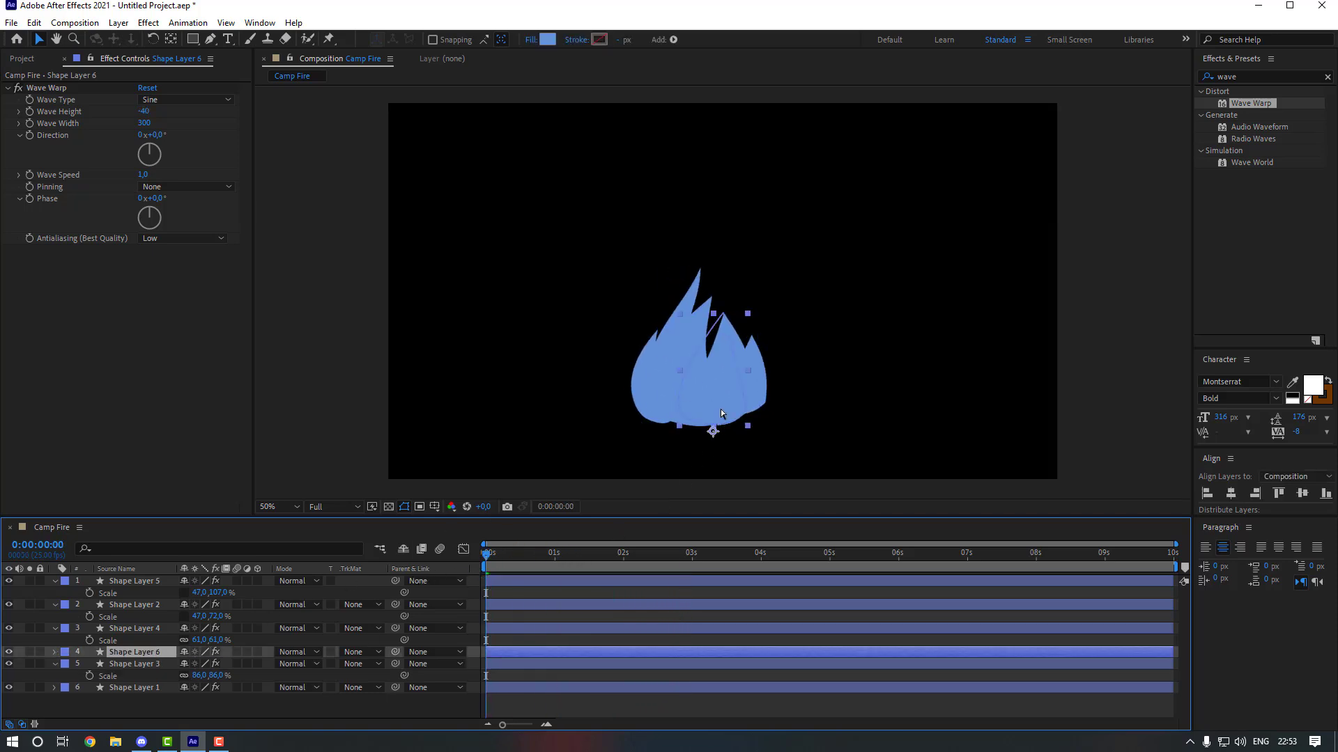
drag(720, 408, 708, 400)
key(s)
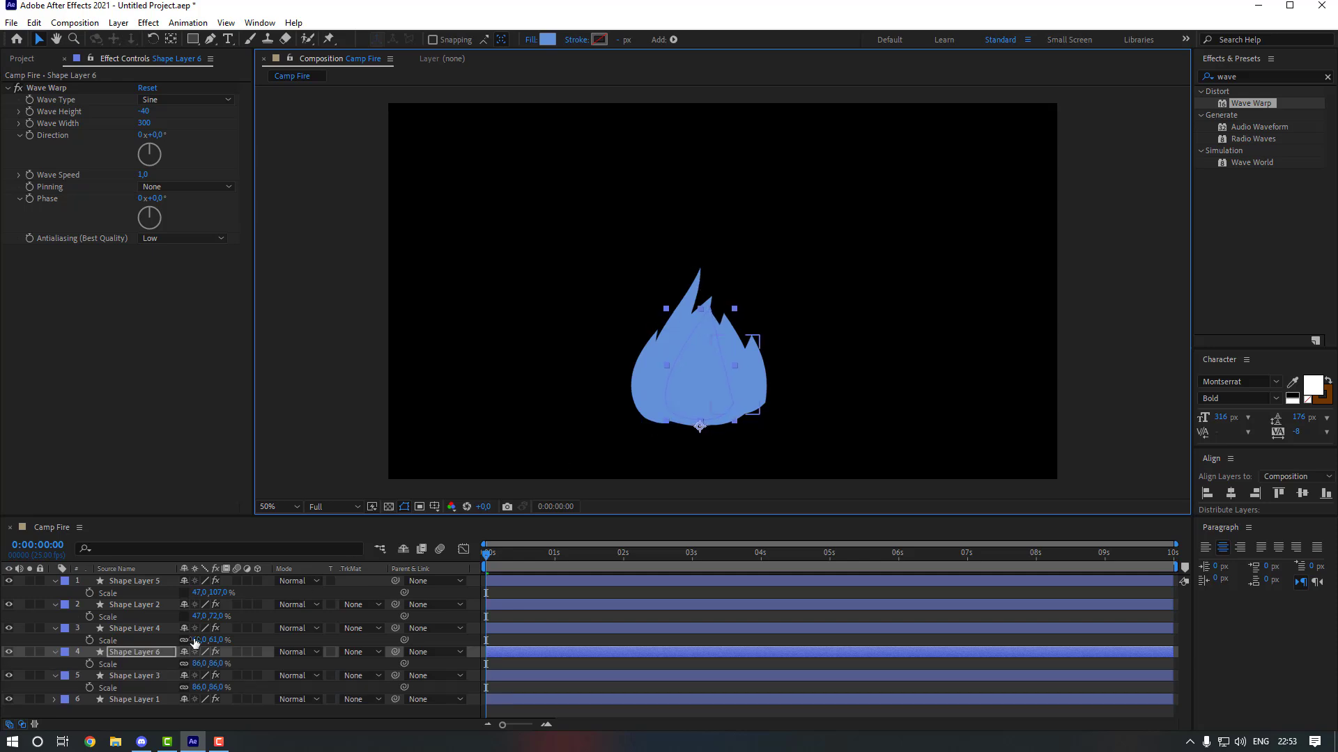
drag(201, 667, 191, 664)
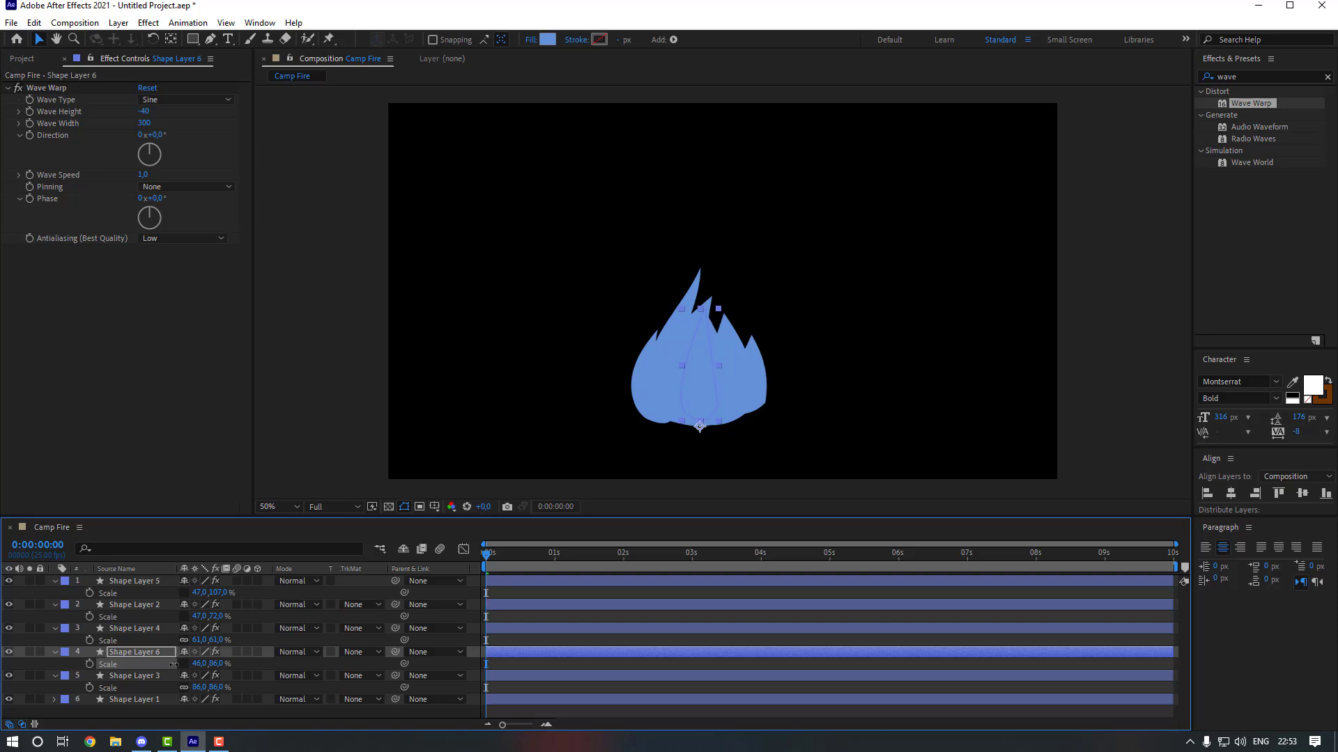
drag(715, 370, 718, 361)
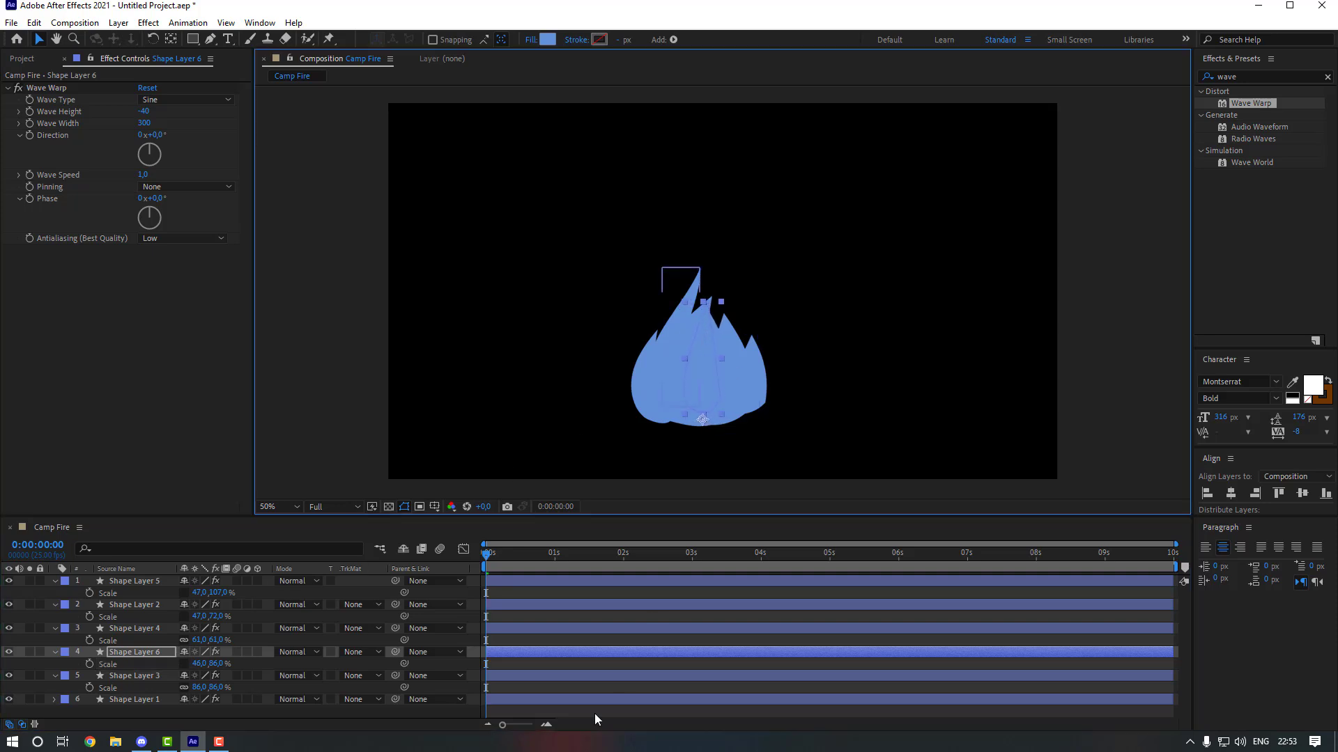
- Play back the fire to check the motion with the added middle flame
click(575, 709)
key(space)
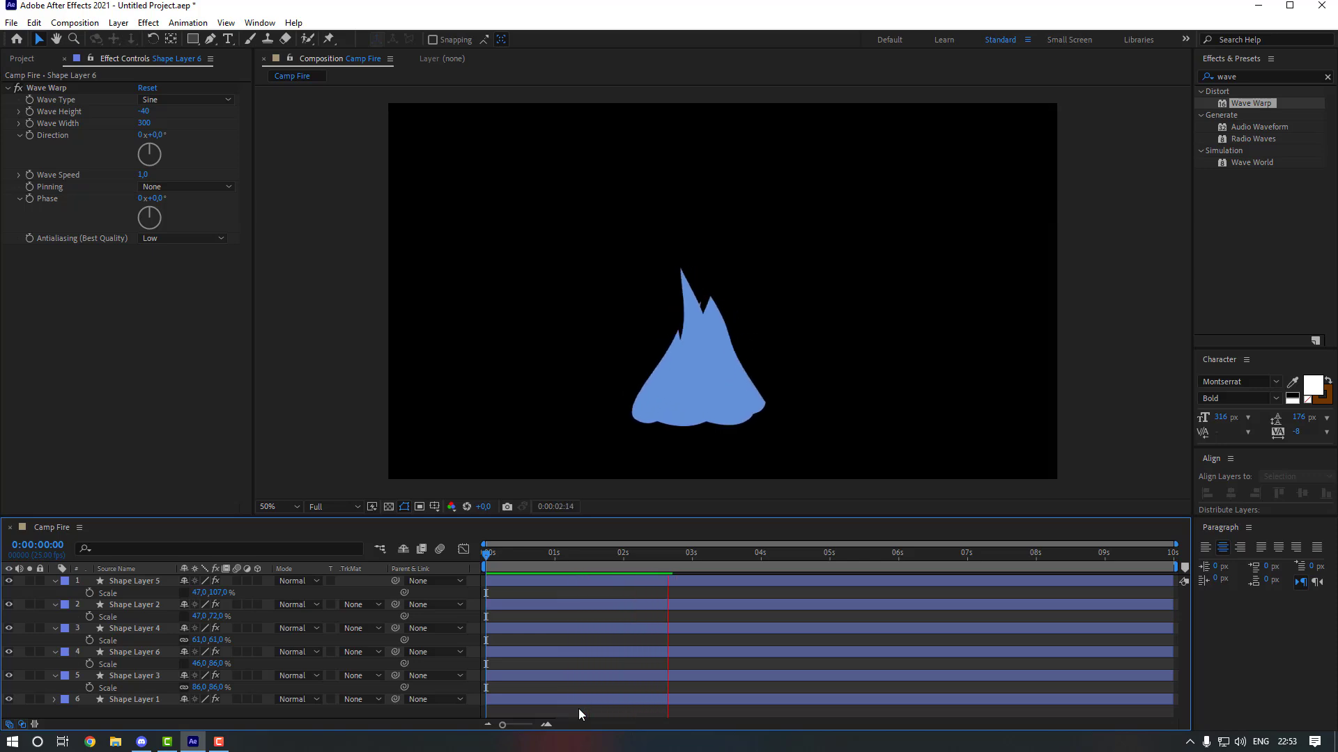
click(170, 606)
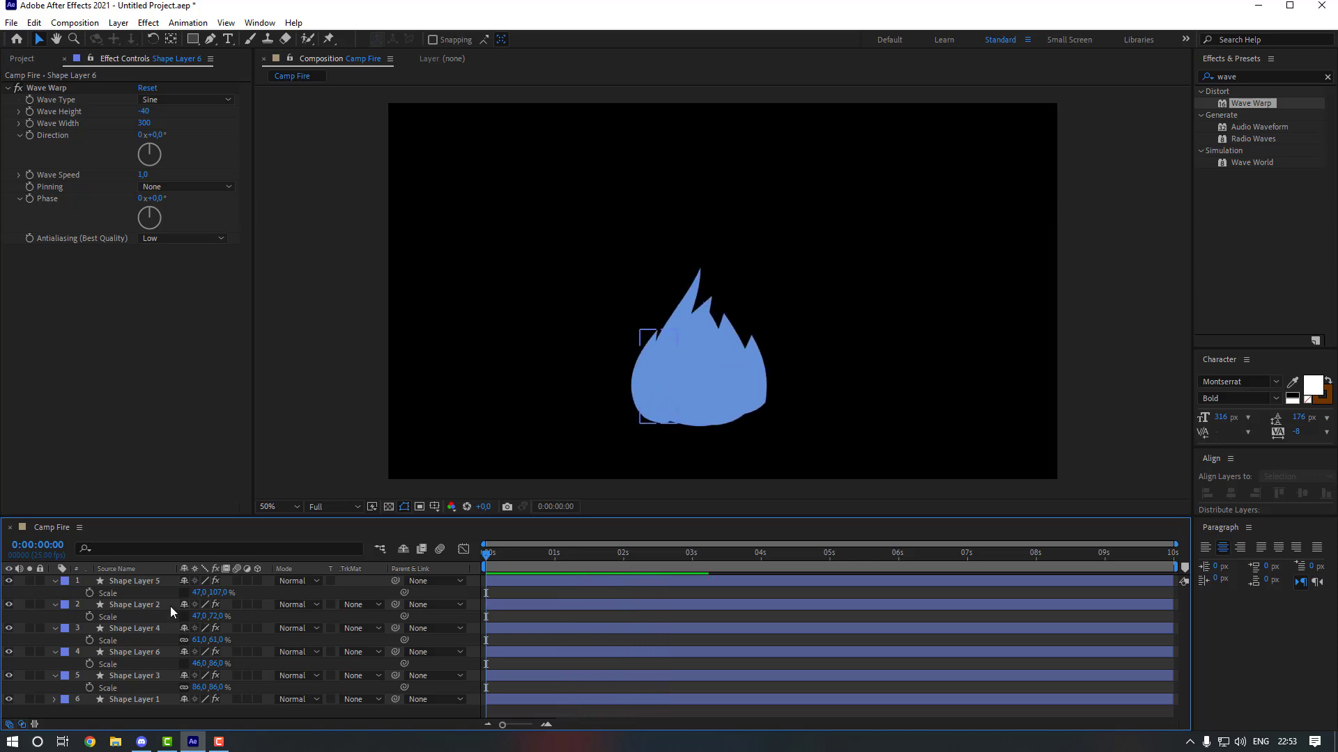
- Set Shape Layer 2's Wave Height to 30 and change its Wave Width
click(140, 700)
click(155, 604)
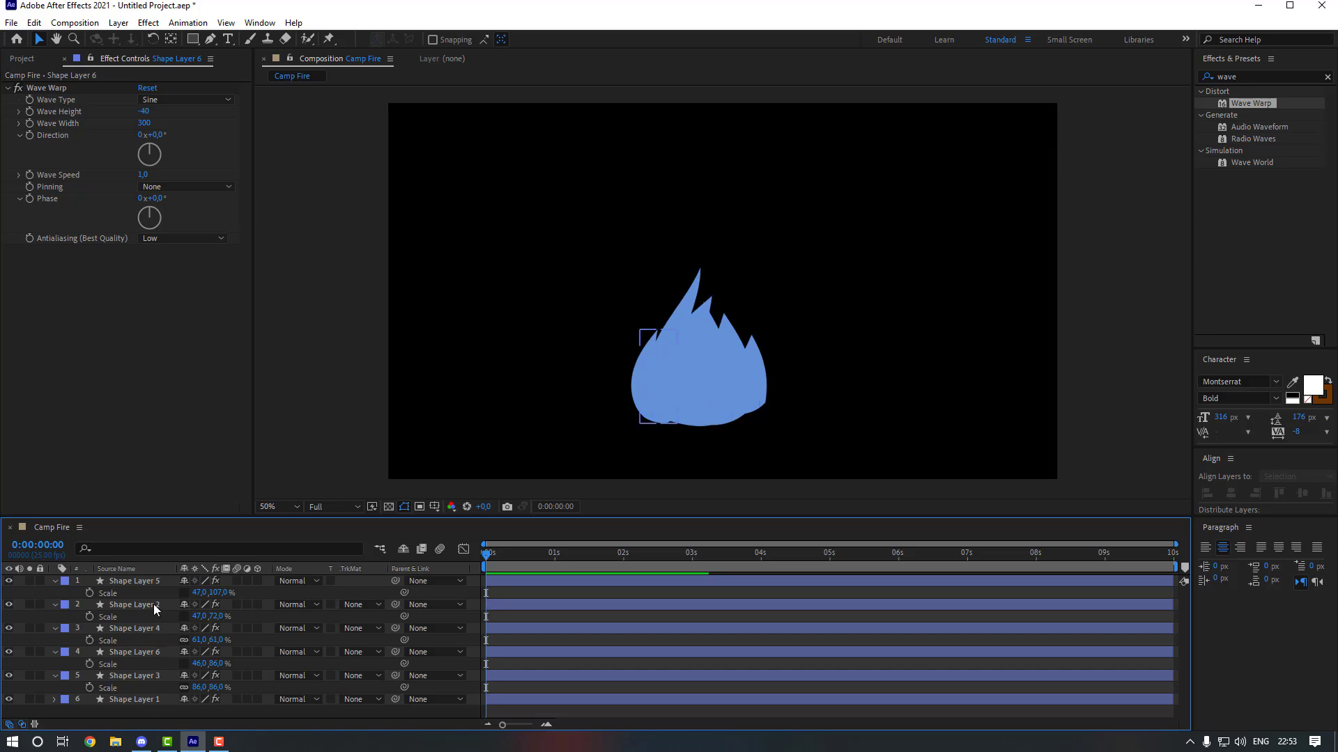
click(143, 112)
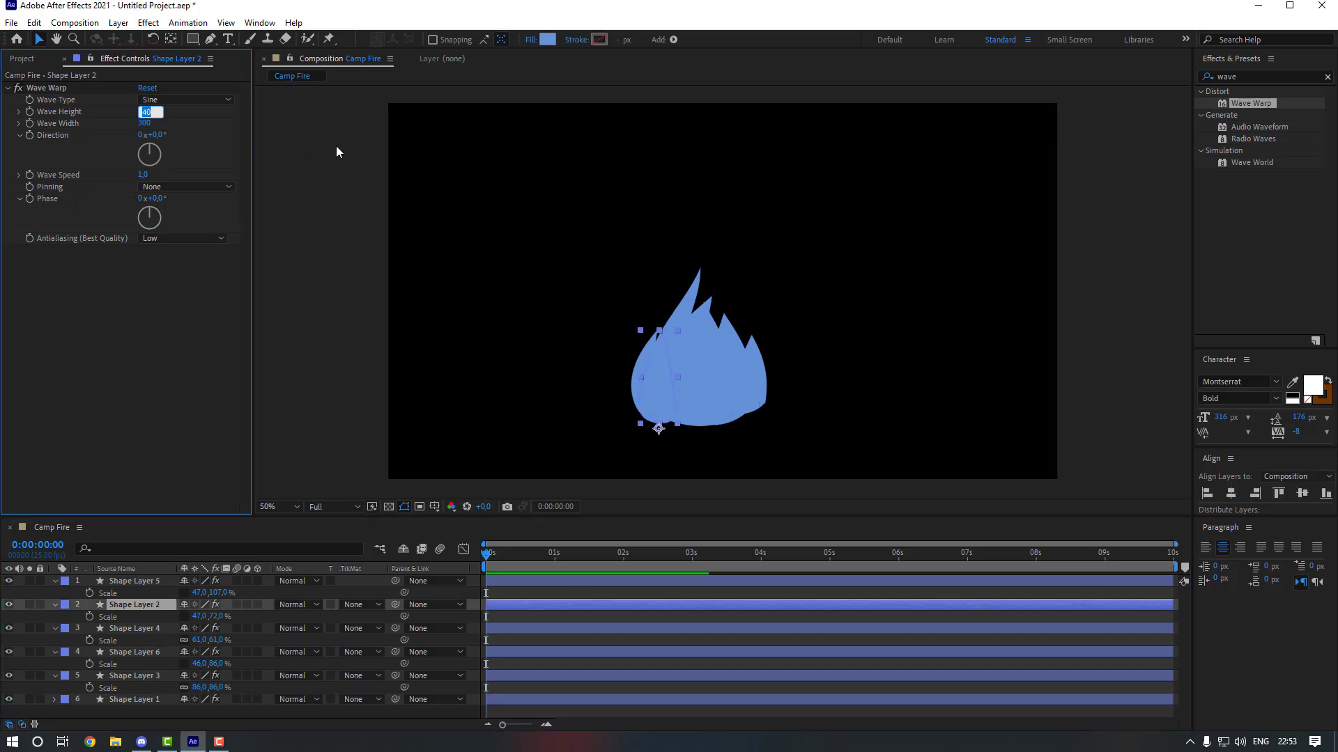
text(30)
key(Return)
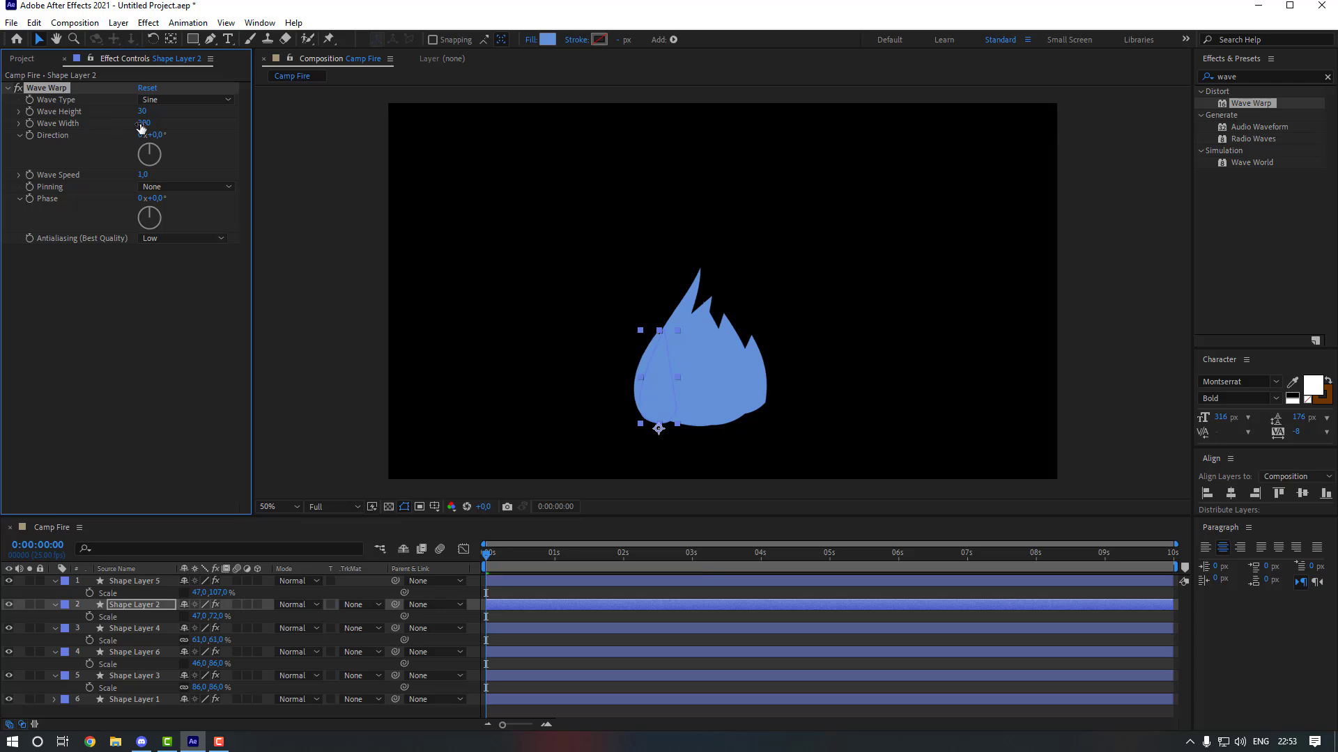
click(142, 123)
key(Return)
- Set the Wave Width of Shape Layer 3 to 320
click(152, 675)
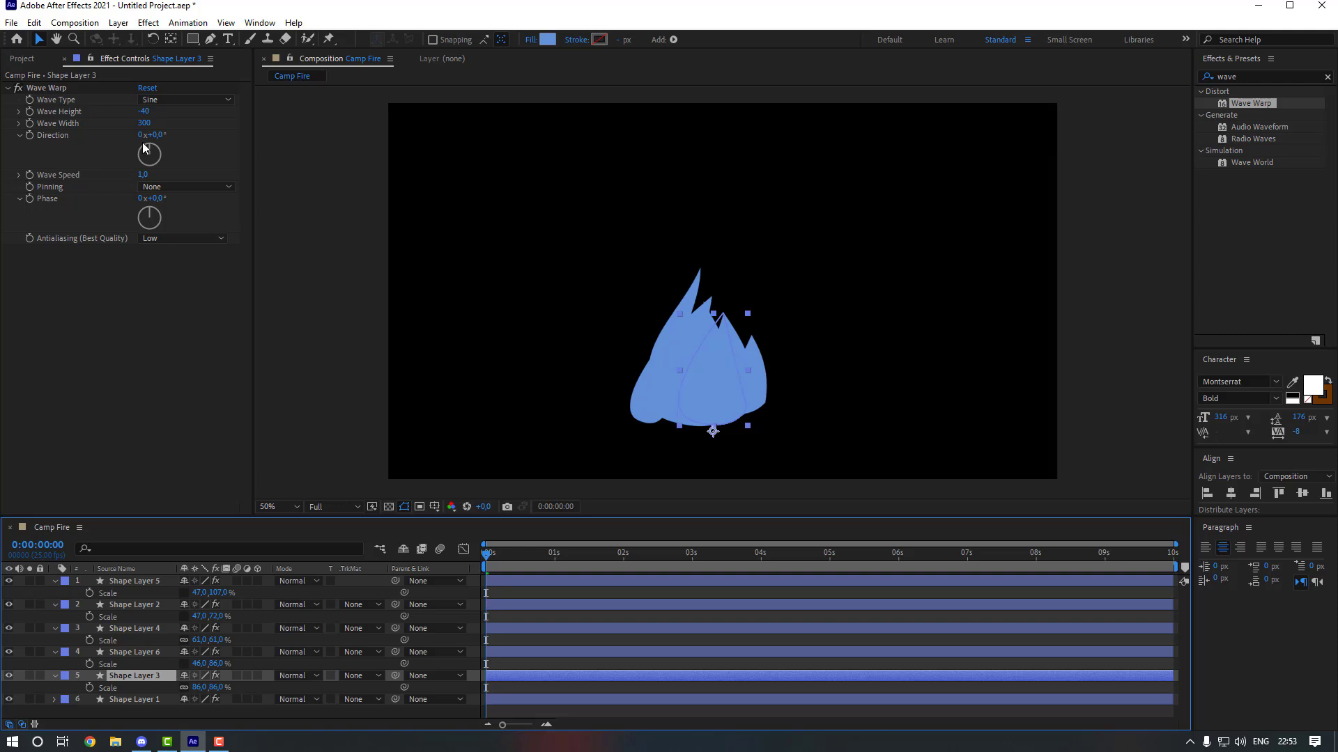
click(81, 111)
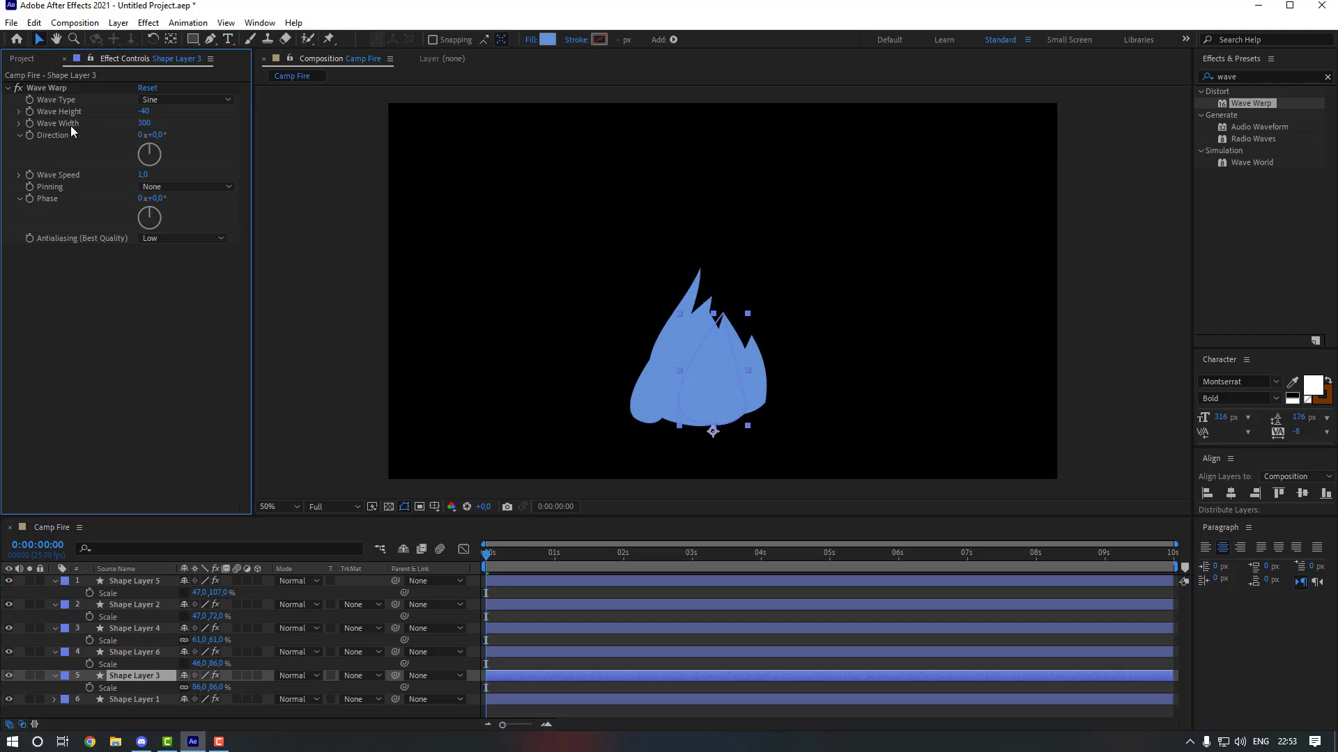
click(144, 123)
text(3)
text(00)
key(Return)
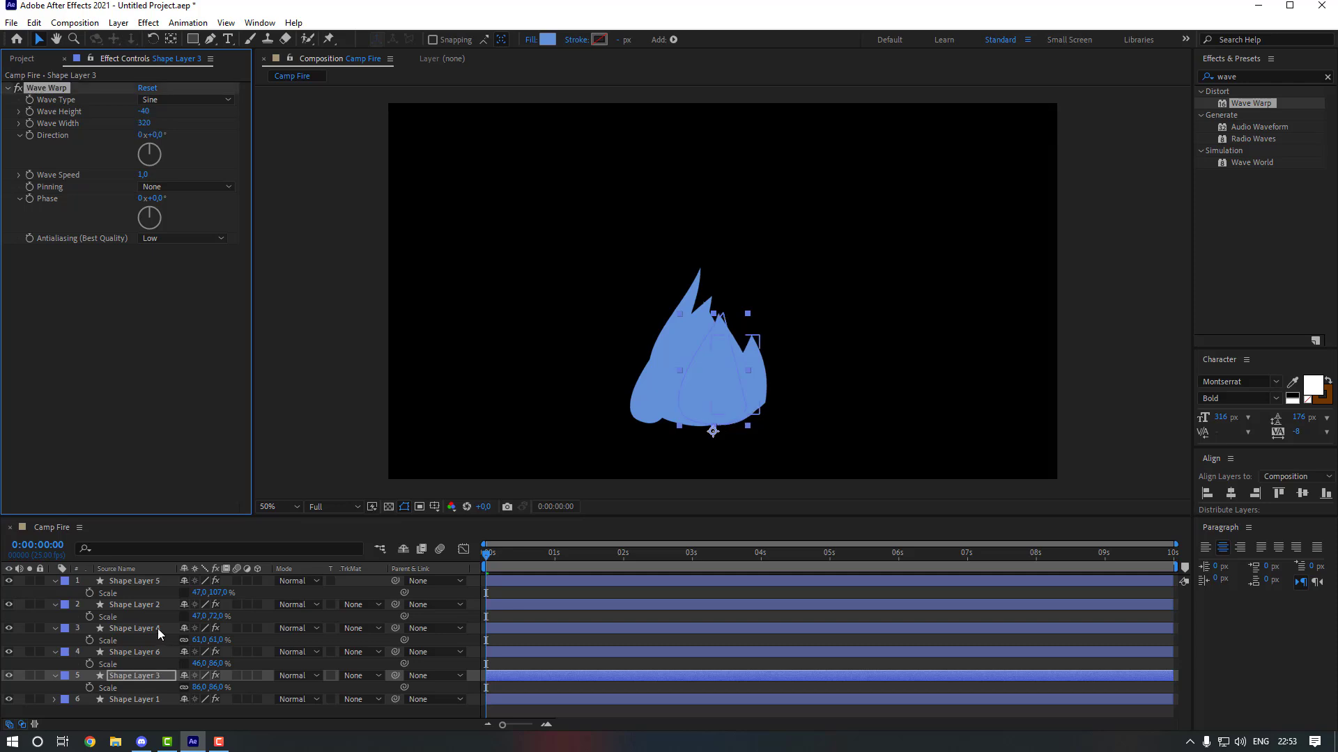
- Set Wave Height to -30 on Shape Layer 4 and 22 on Shape Layer 5, and lower the Wave Width of both
click(157, 630)
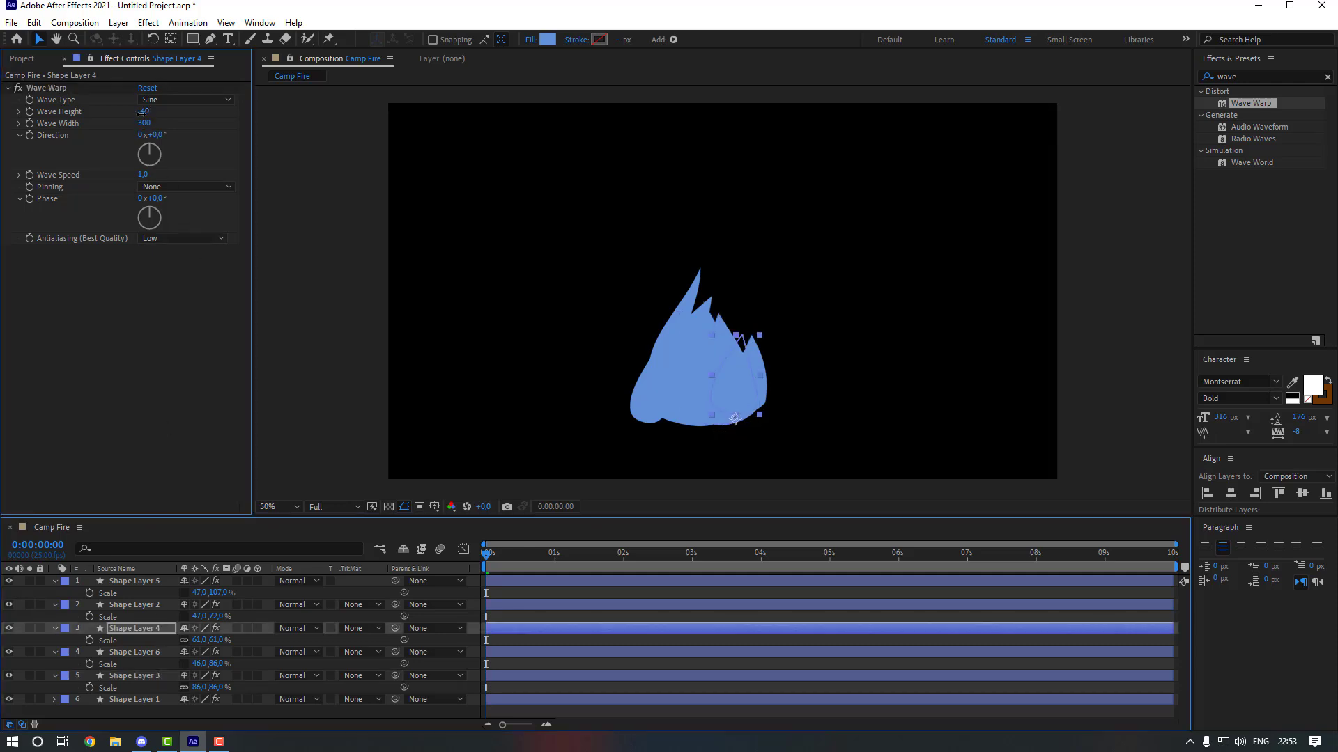
drag(143, 111, 133, 125)
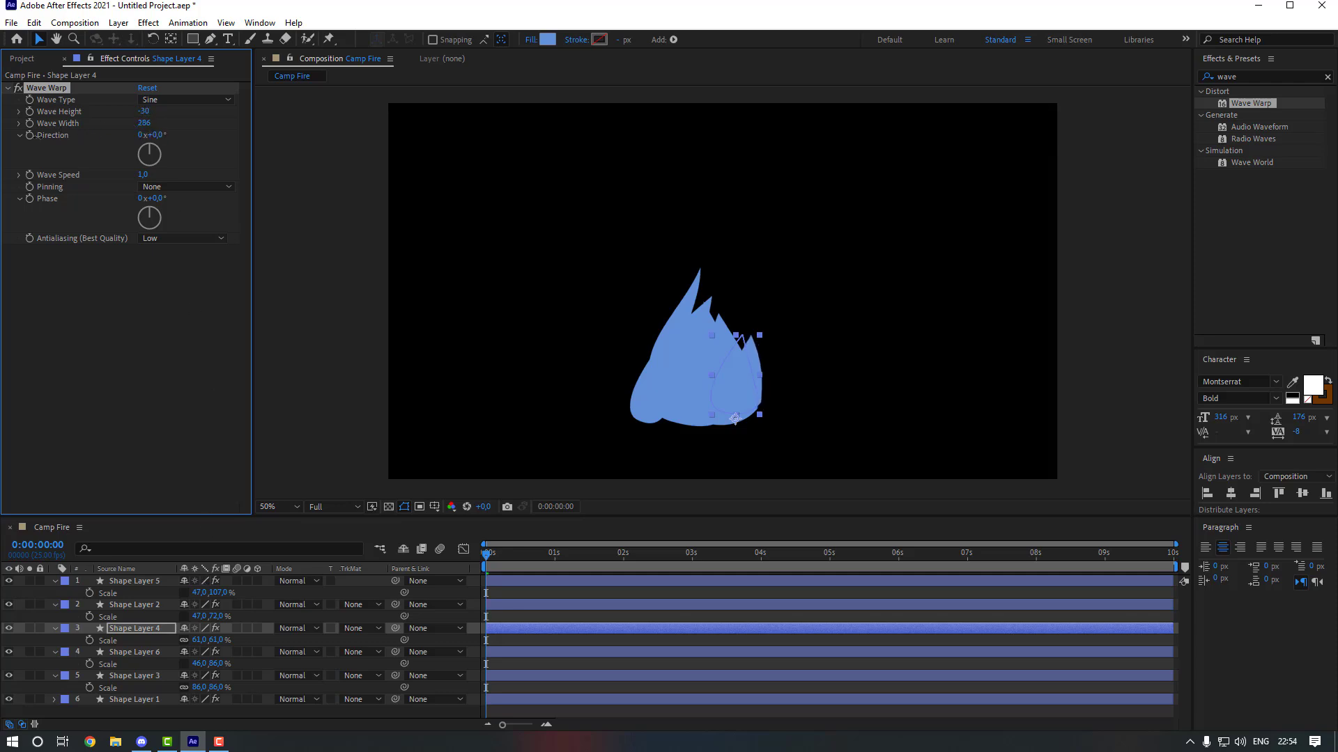
click(148, 582)
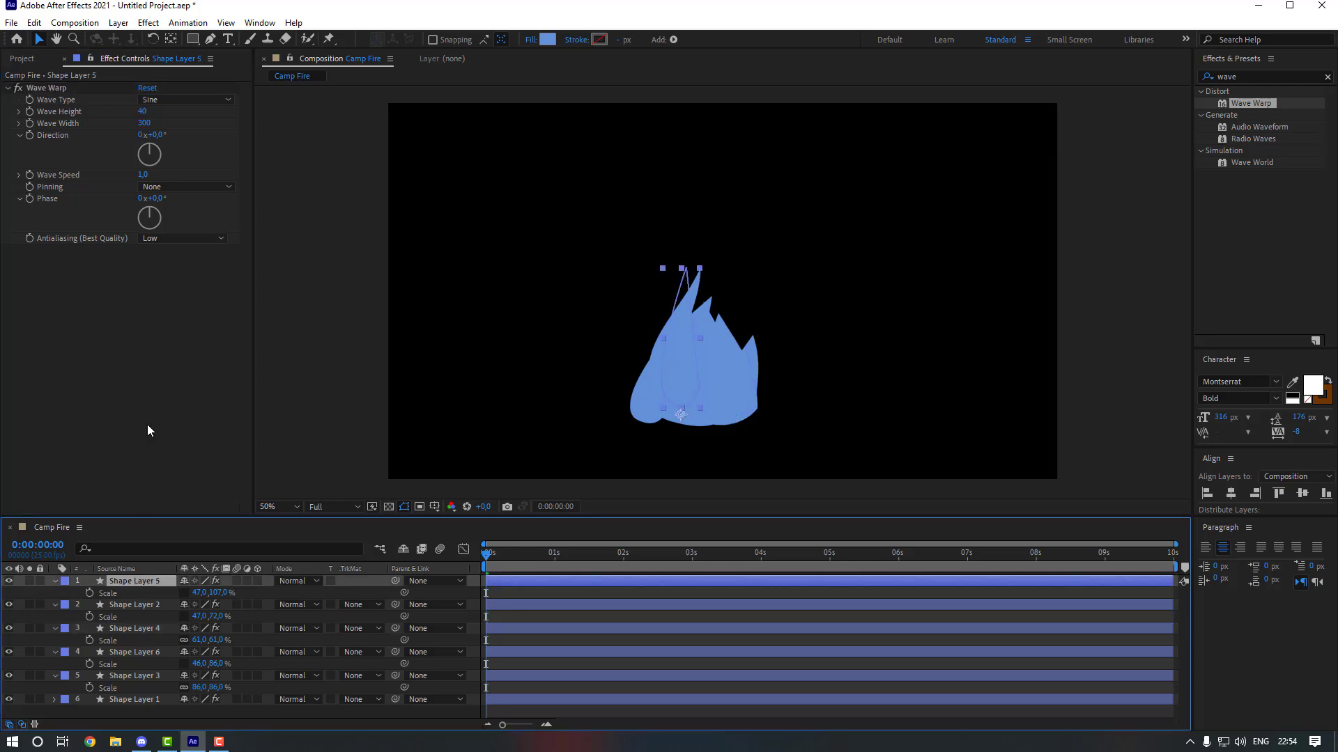
drag(136, 119, 145, 123)
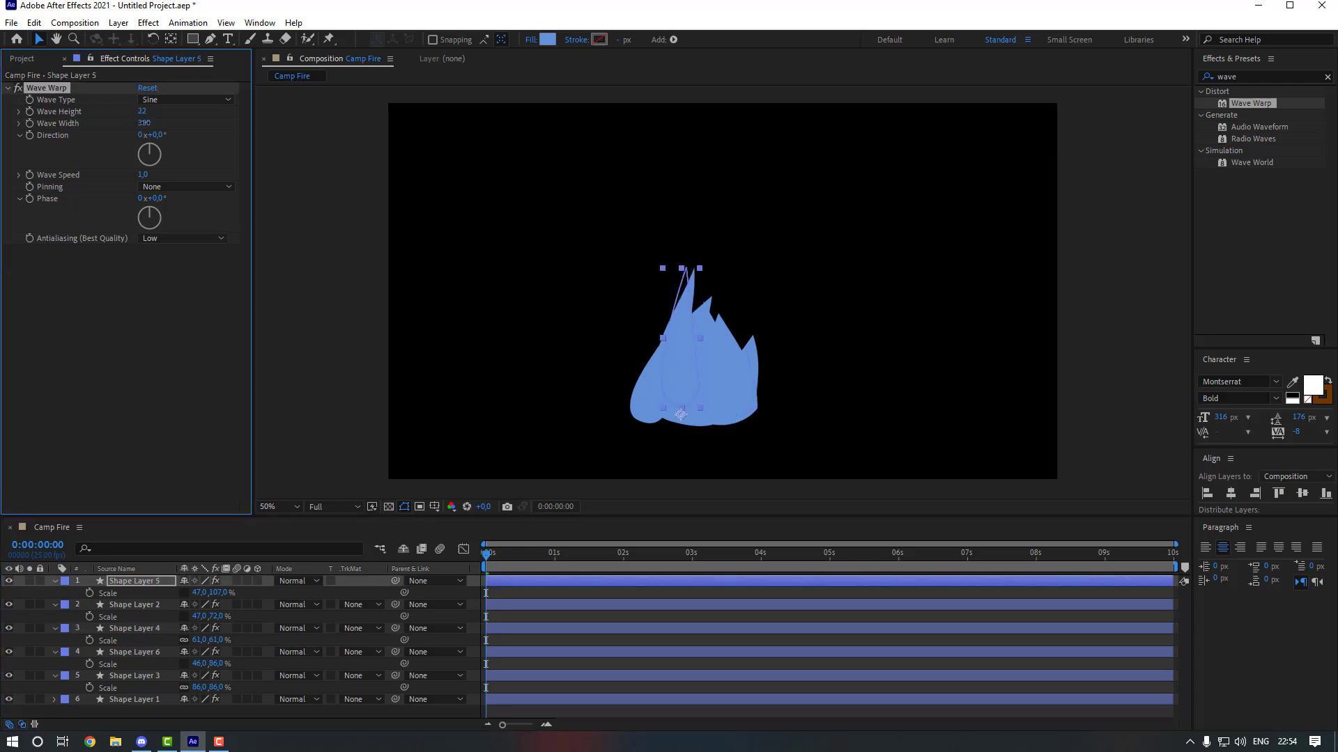
click(145, 122)
drag(96, 136, 61, 150)
- Set Shape Layer 6's Wave Height to -35 and Wave Width to 316
click(140, 653)
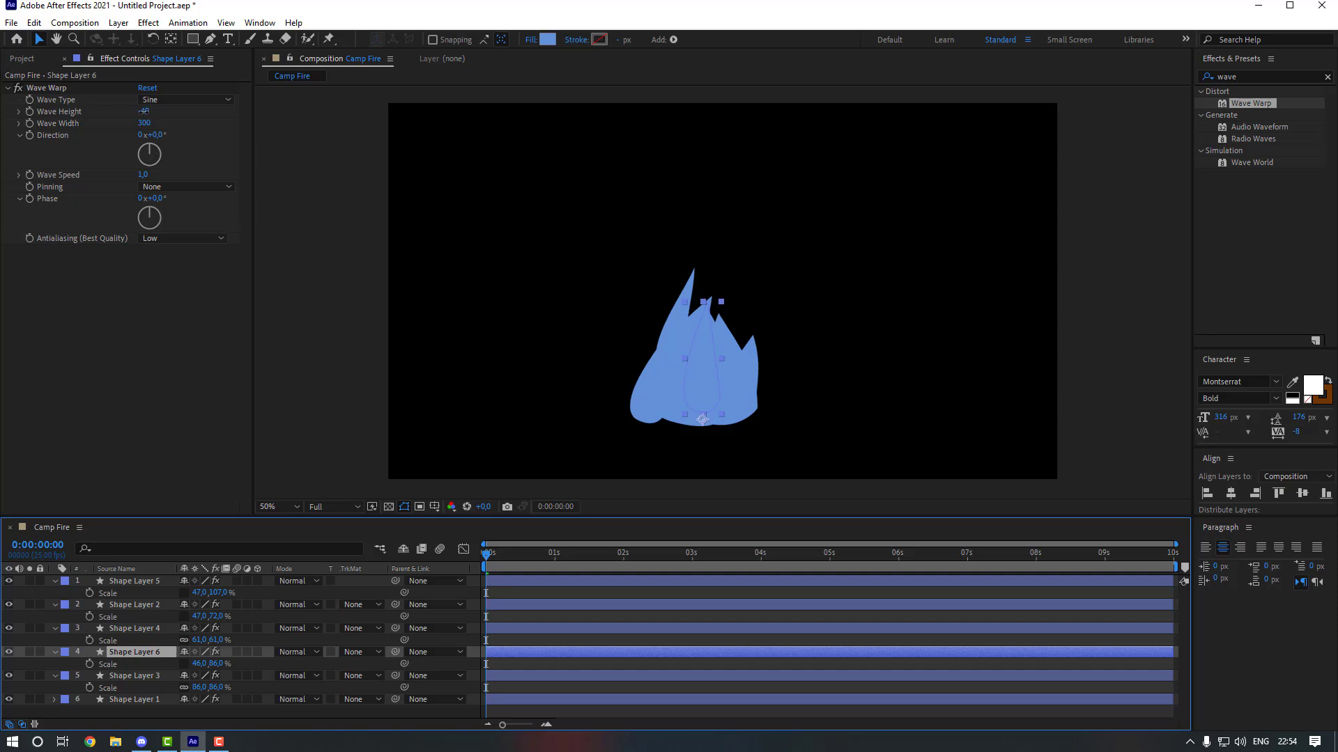
drag(143, 110, 141, 113)
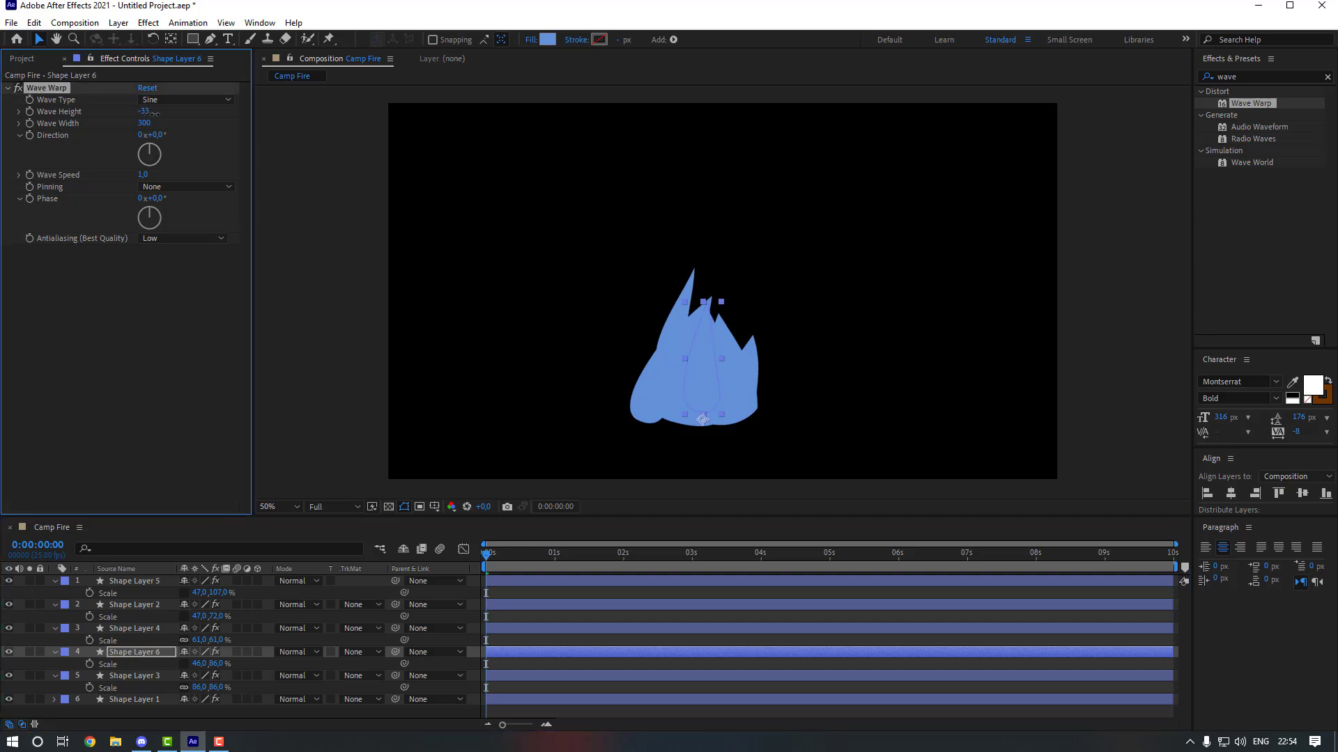
drag(162, 123, 172, 123)
- Preview the varied flame motion and scrub to 0:00:01:07 to inspect the gaps between flames
click(347, 224)
key(space)
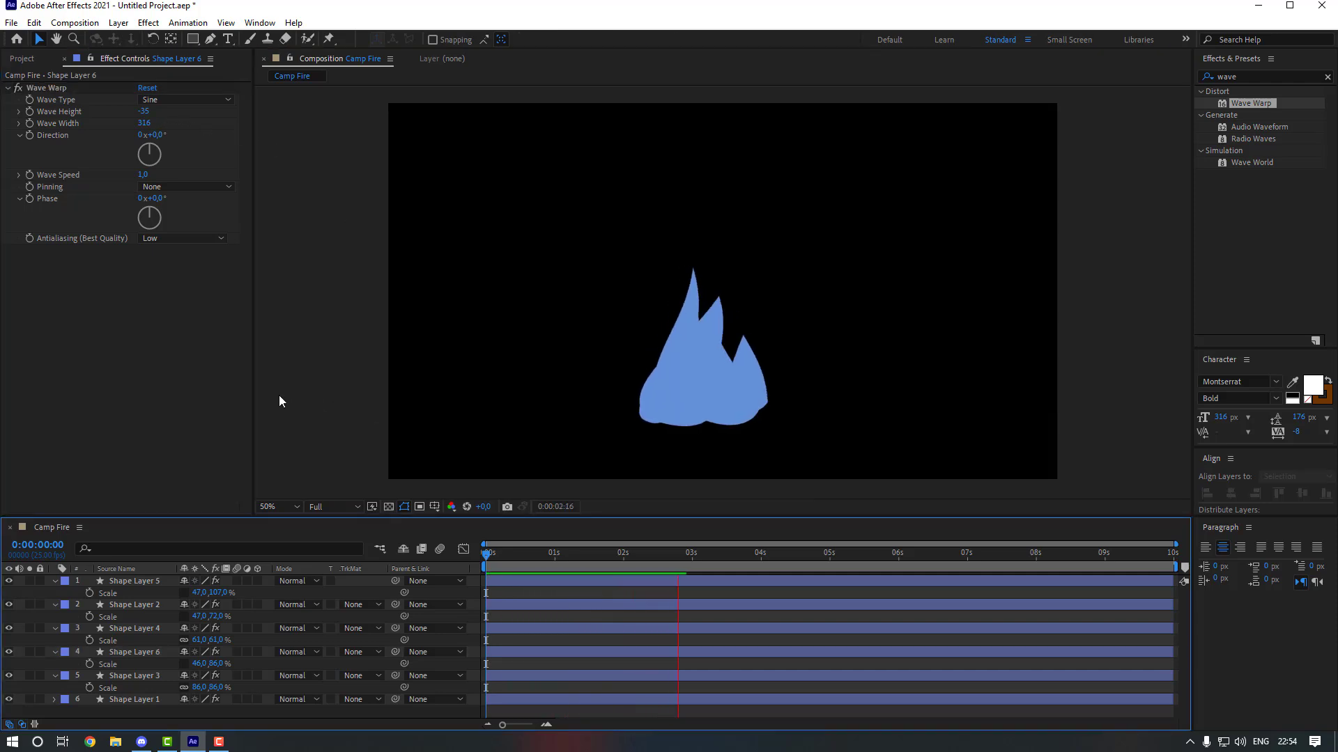
drag(641, 557, 573, 559)
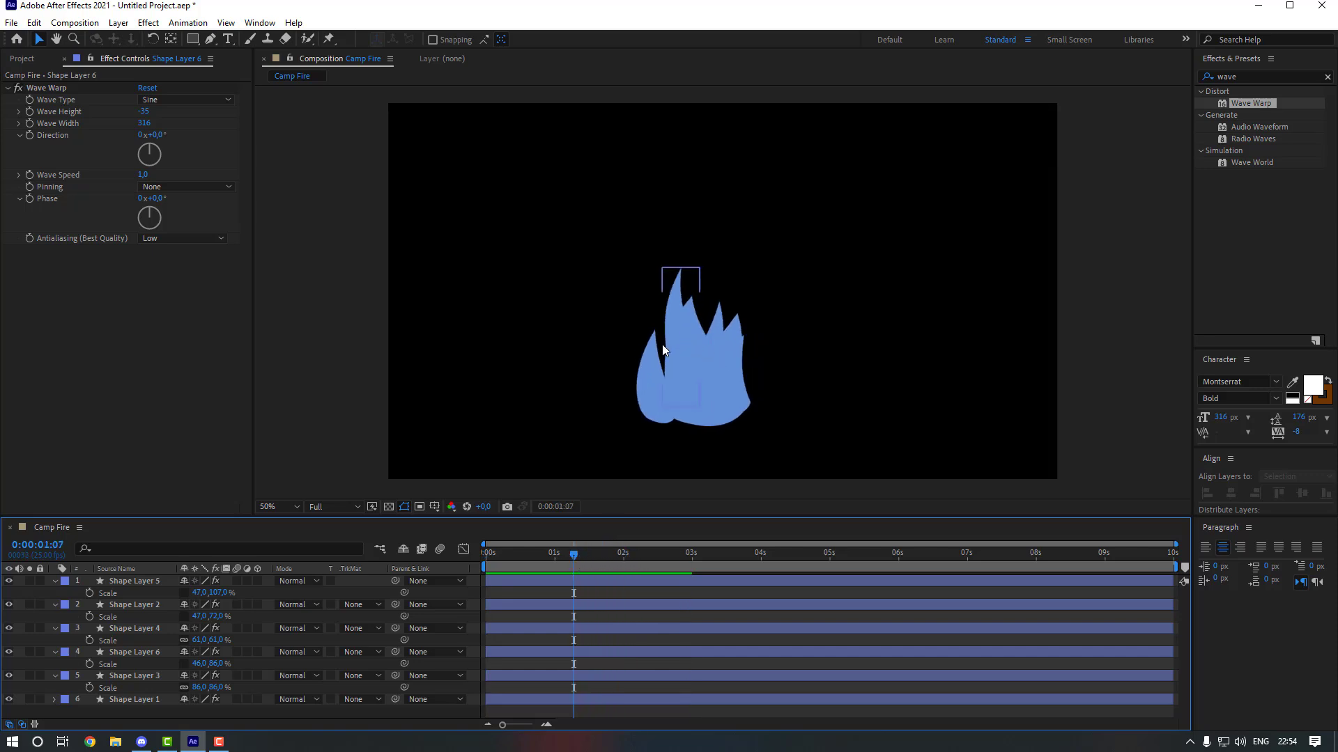
- Duplicate Shape Layer 6, move the copy to the fire's left side, and set its Wave Height to 35
click(154, 653)
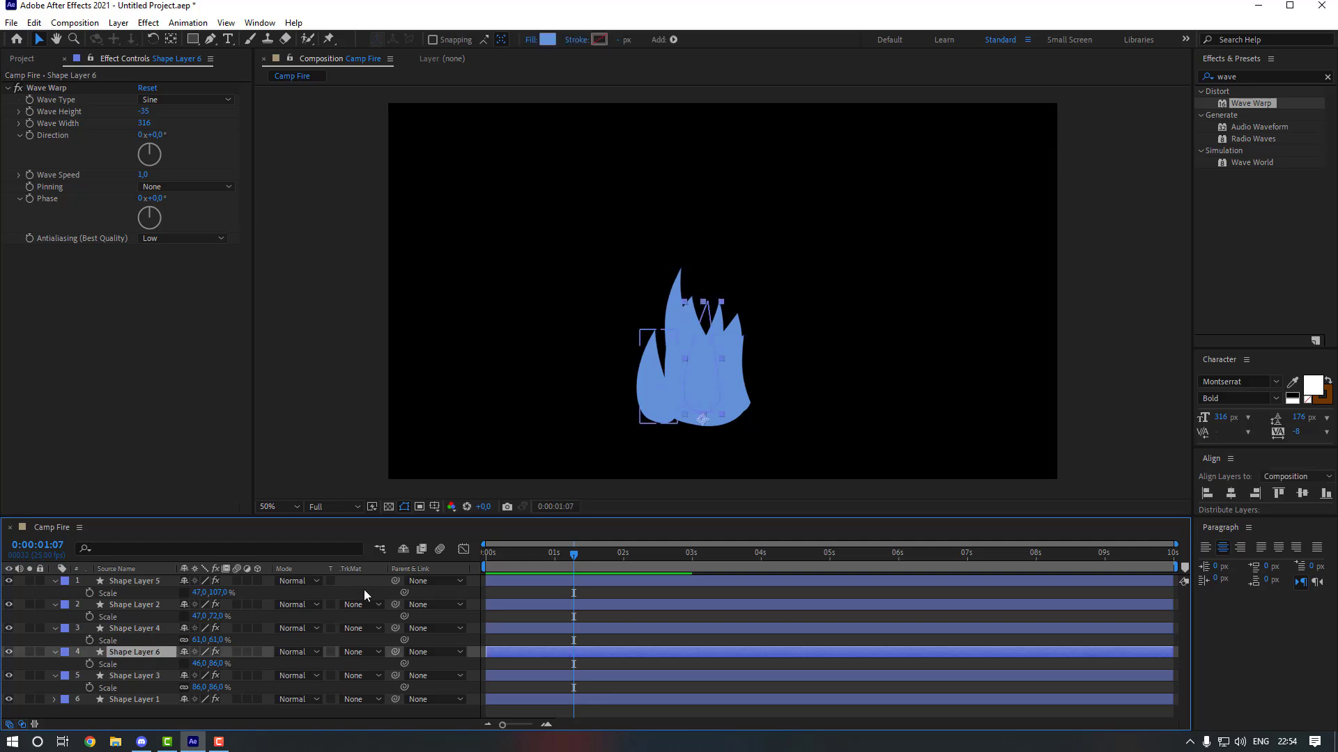
key(ctrl+d)
drag(705, 391, 656, 397)
click(145, 112)
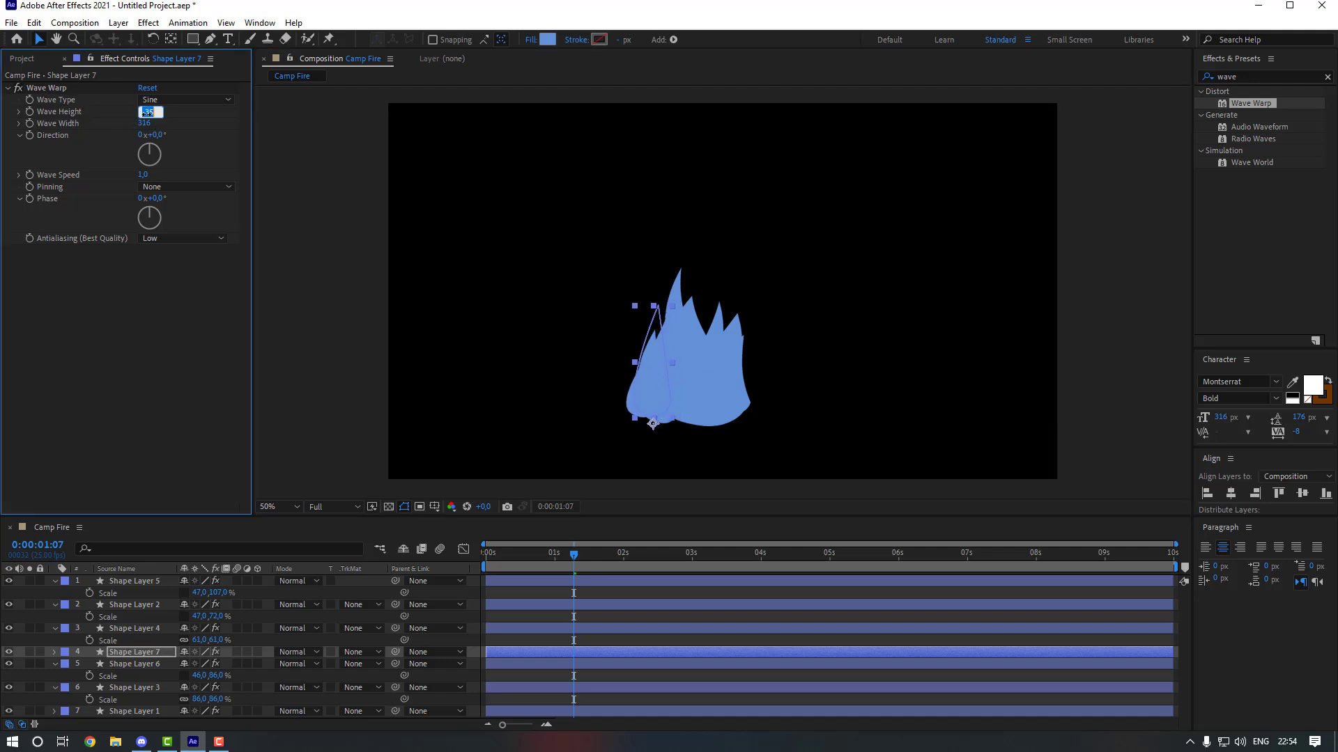
text(35)
key(Return)
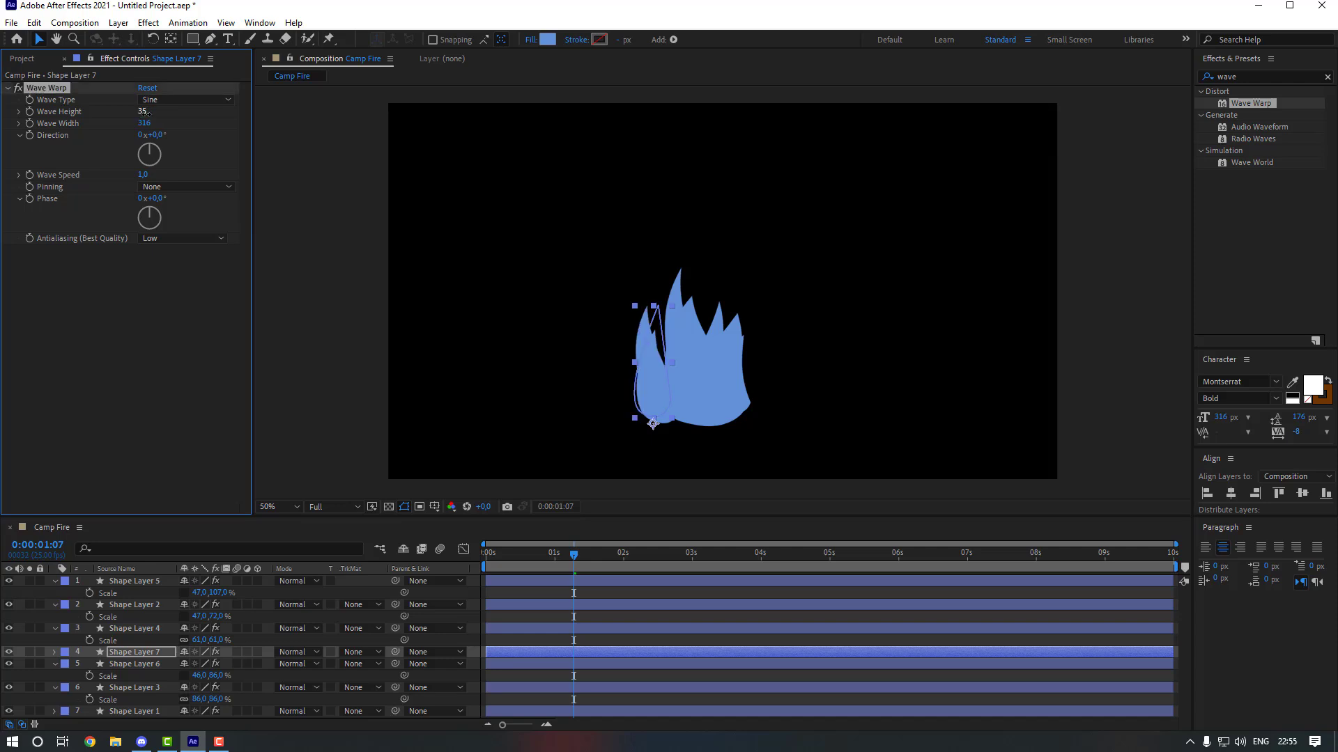
- Preview the fire from the start of the timeline with the new left flame included
click(343, 396)
key(Home)
key(space)
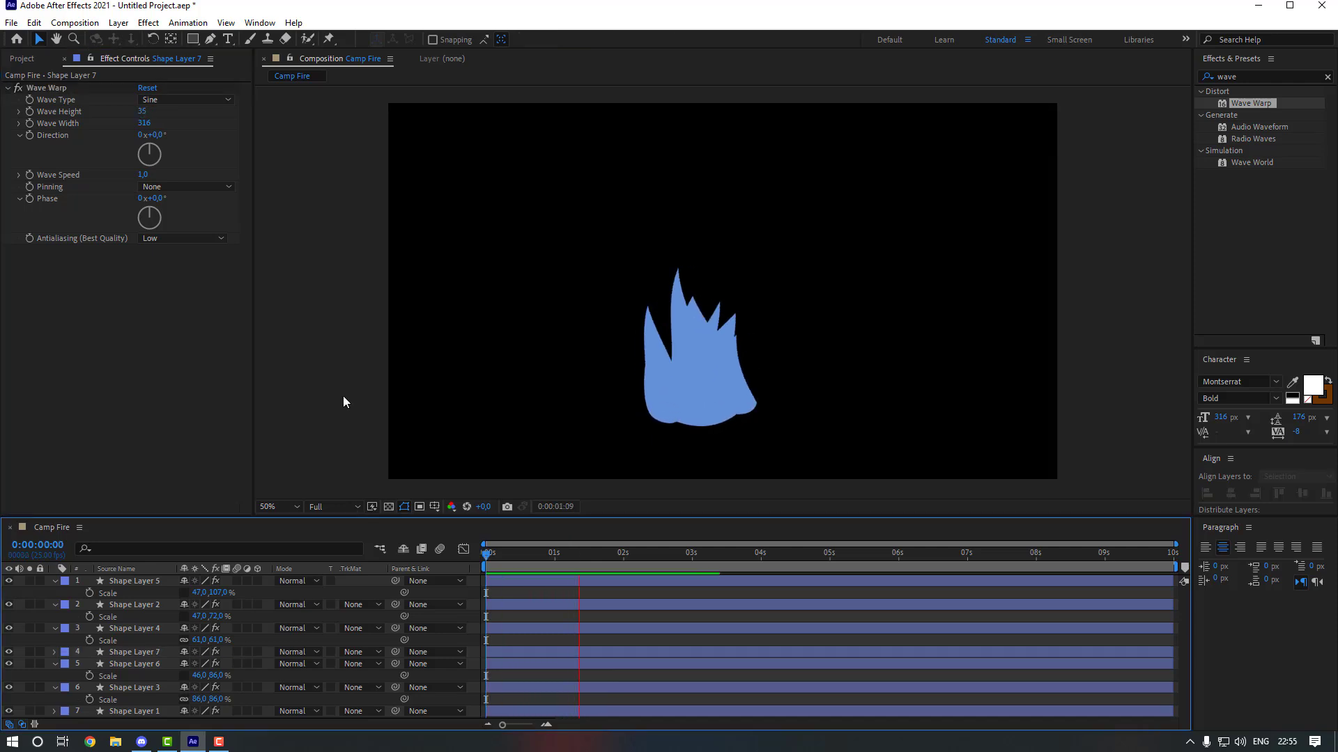
- Return to the start of the timeline and pre-compose all seven flame shape layers into a composition named Camp Fire
key(space)
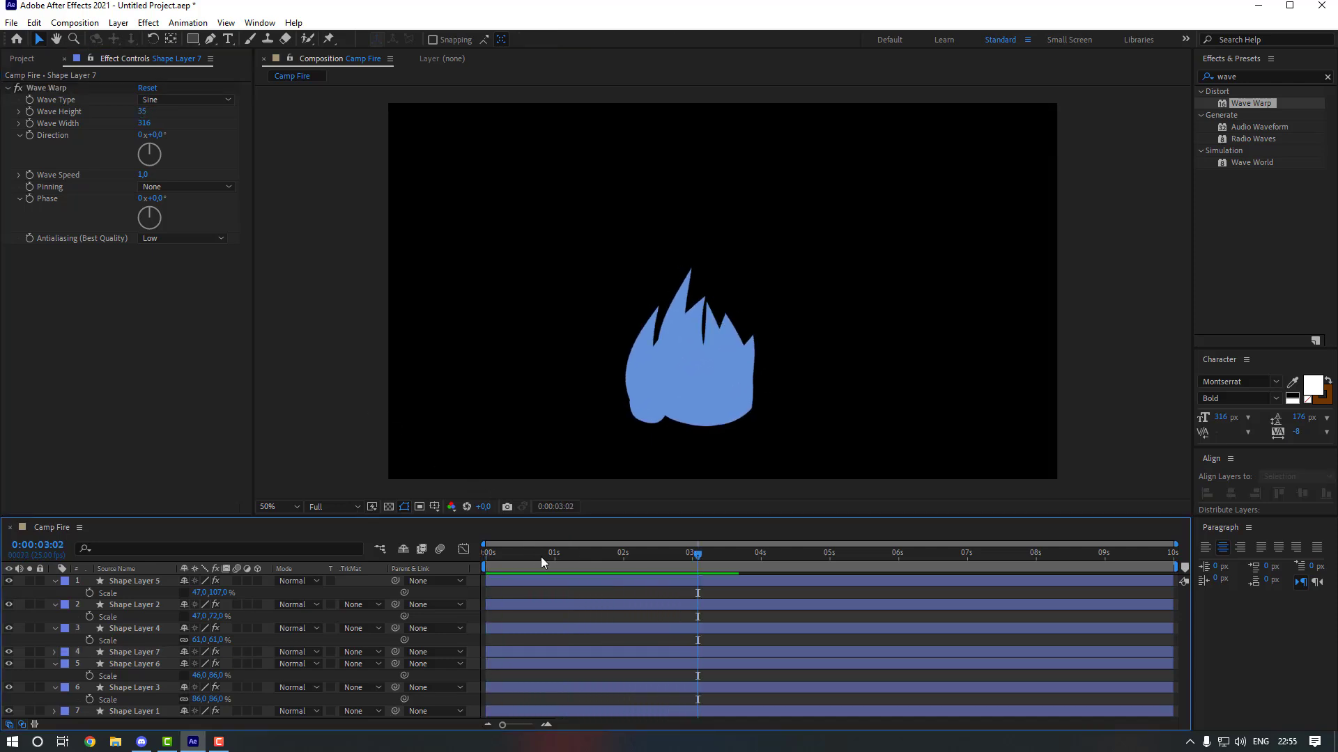
drag(540, 558, 446, 562)
click(143, 581)
shift+click(147, 713)
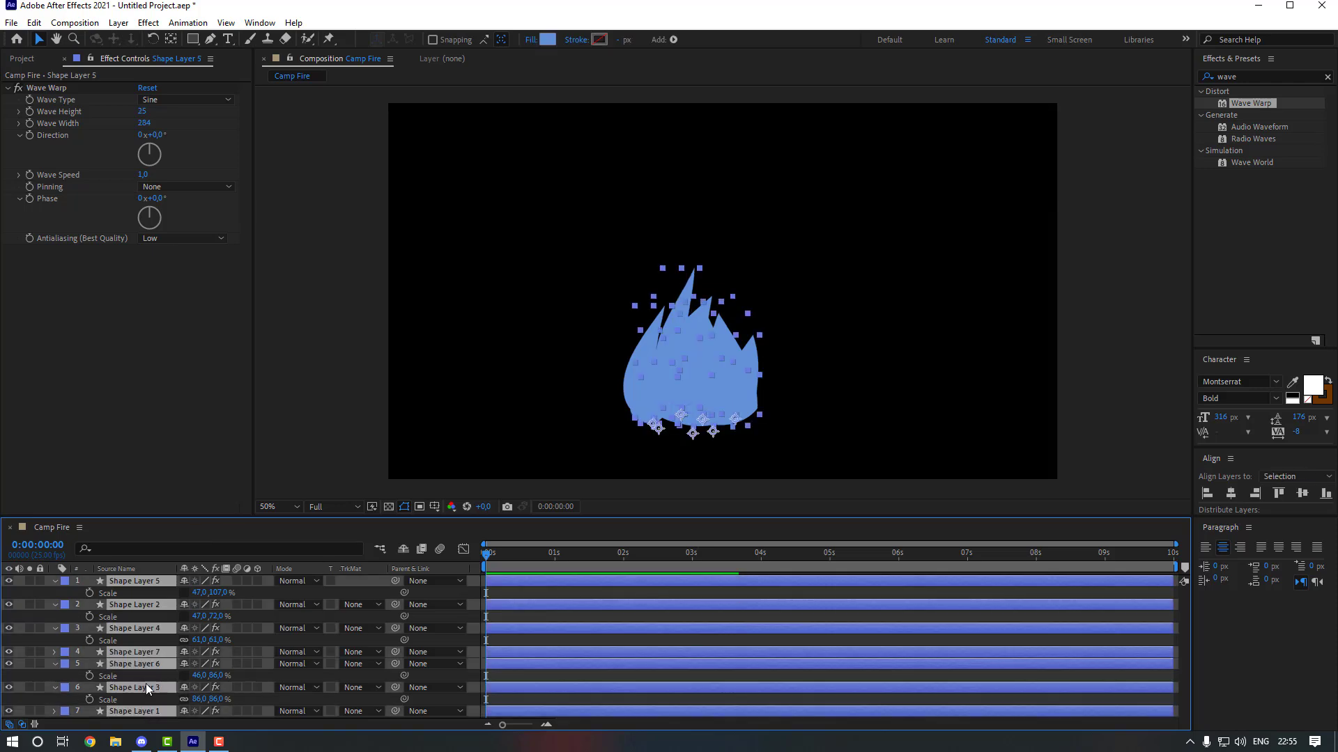
right_click(144, 655)
click(224, 591)
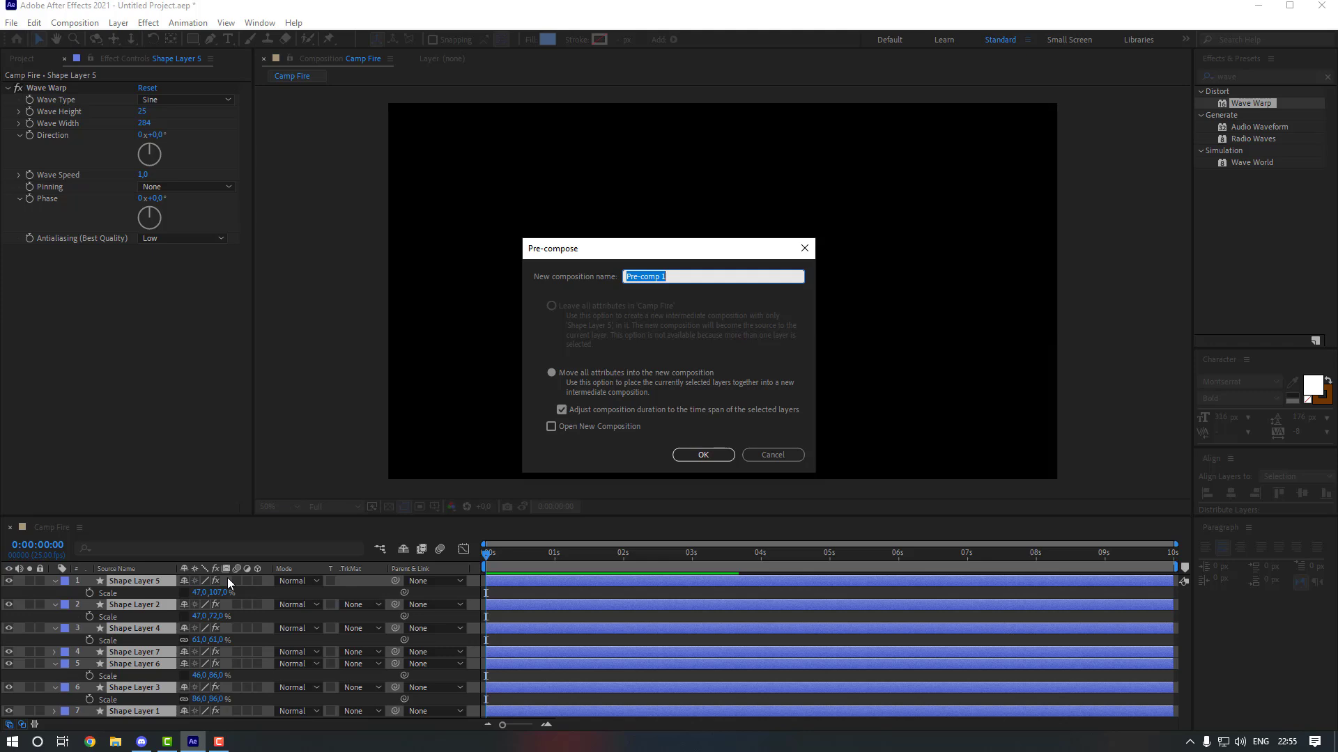
text(Camp Fire)
key(Return)
- Apply the Fill effect to the Camp Fire layer and set its color to FF8900
click(1249, 78)
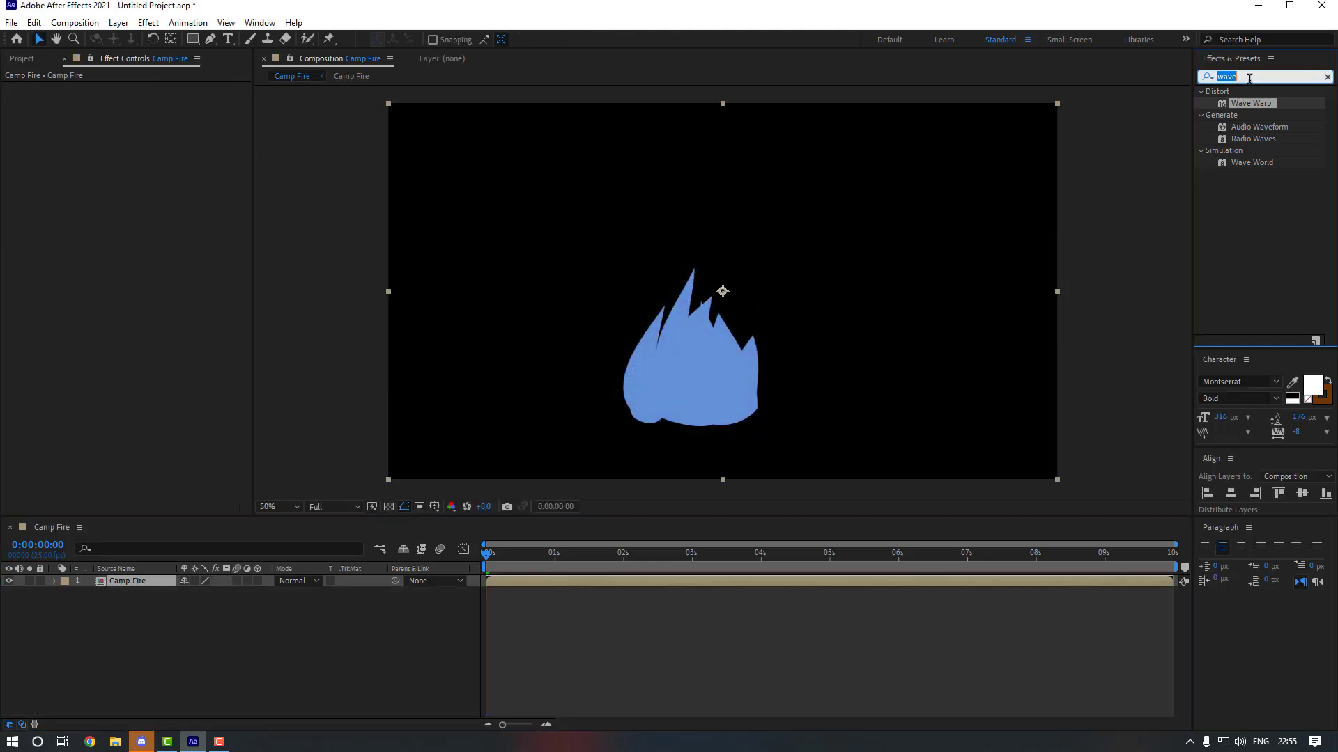
text(fill)
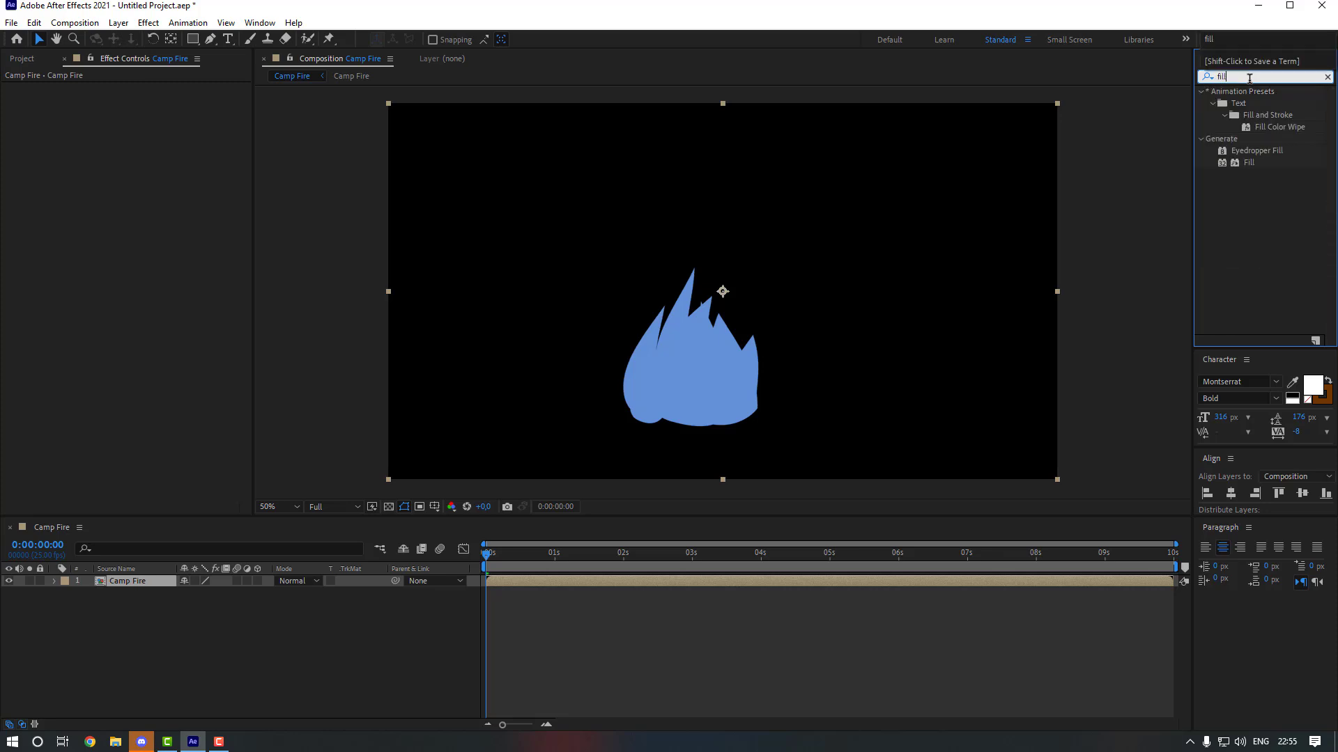
double_click(1249, 163)
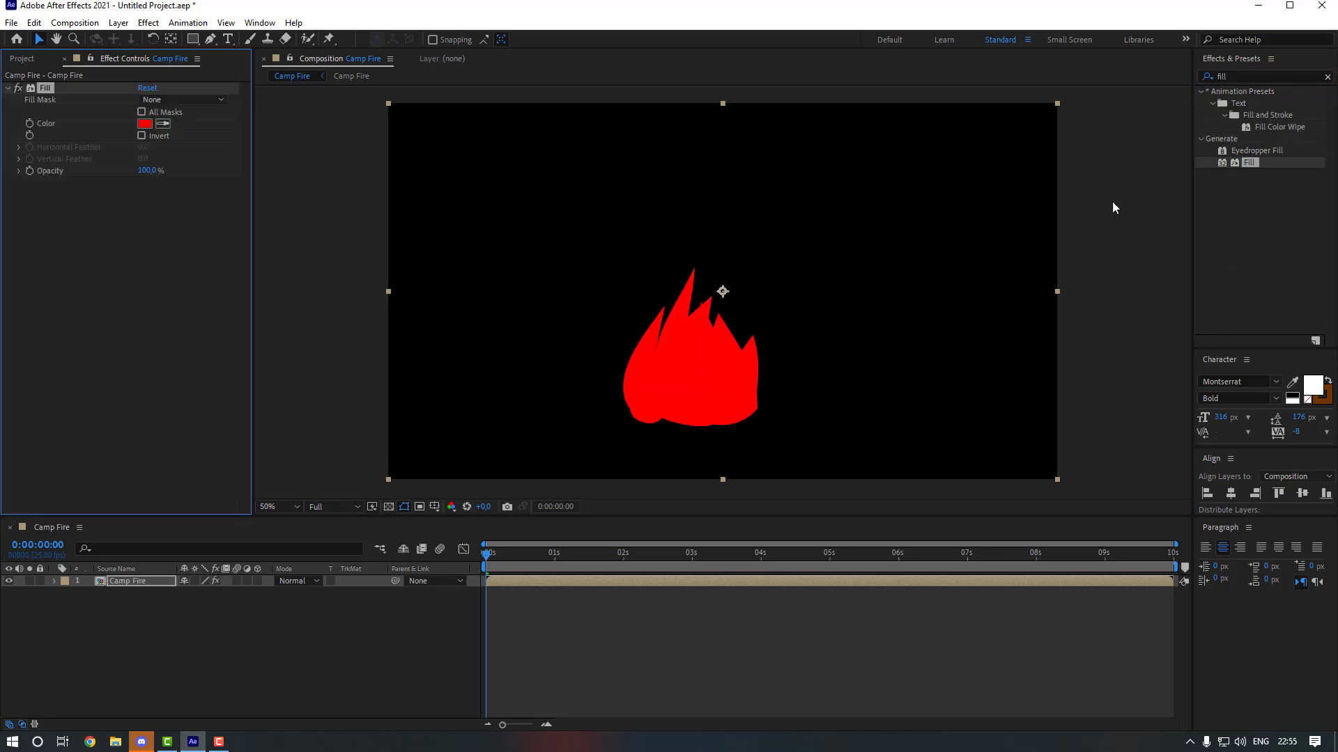
click(145, 124)
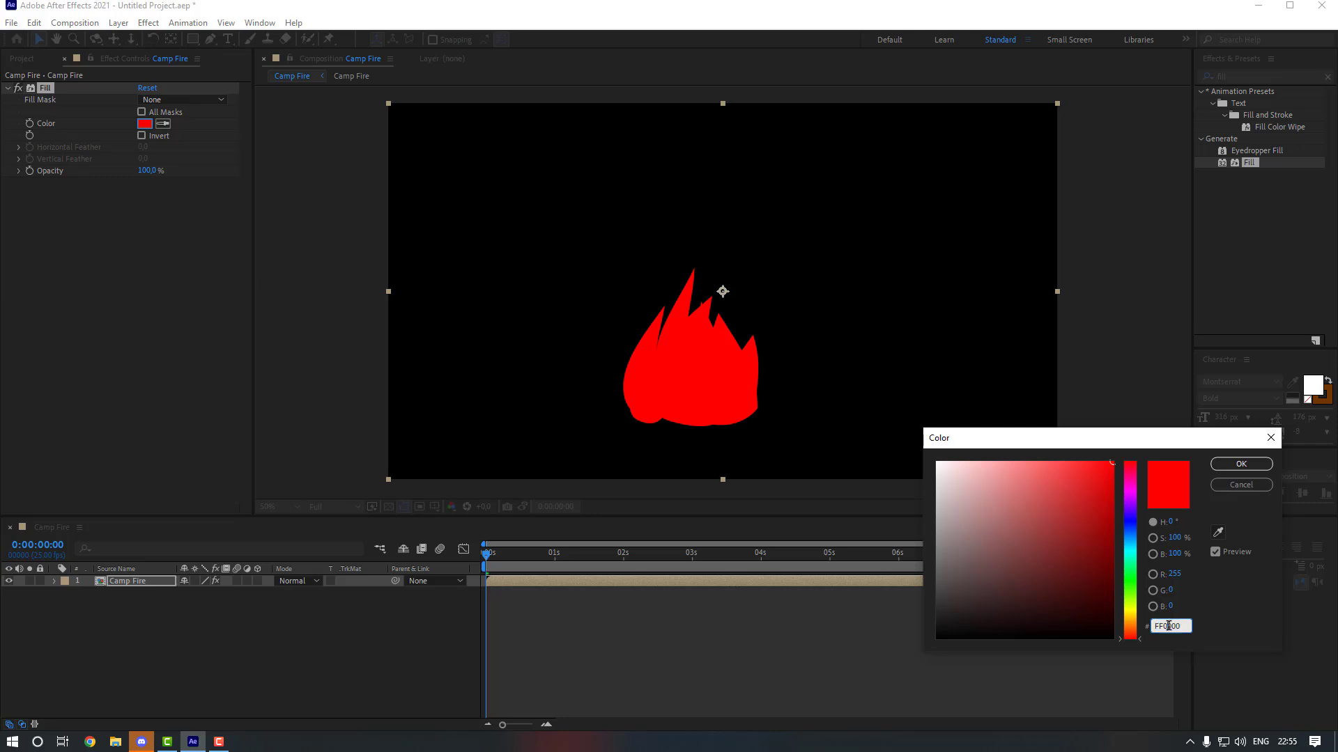
text(FF8900)
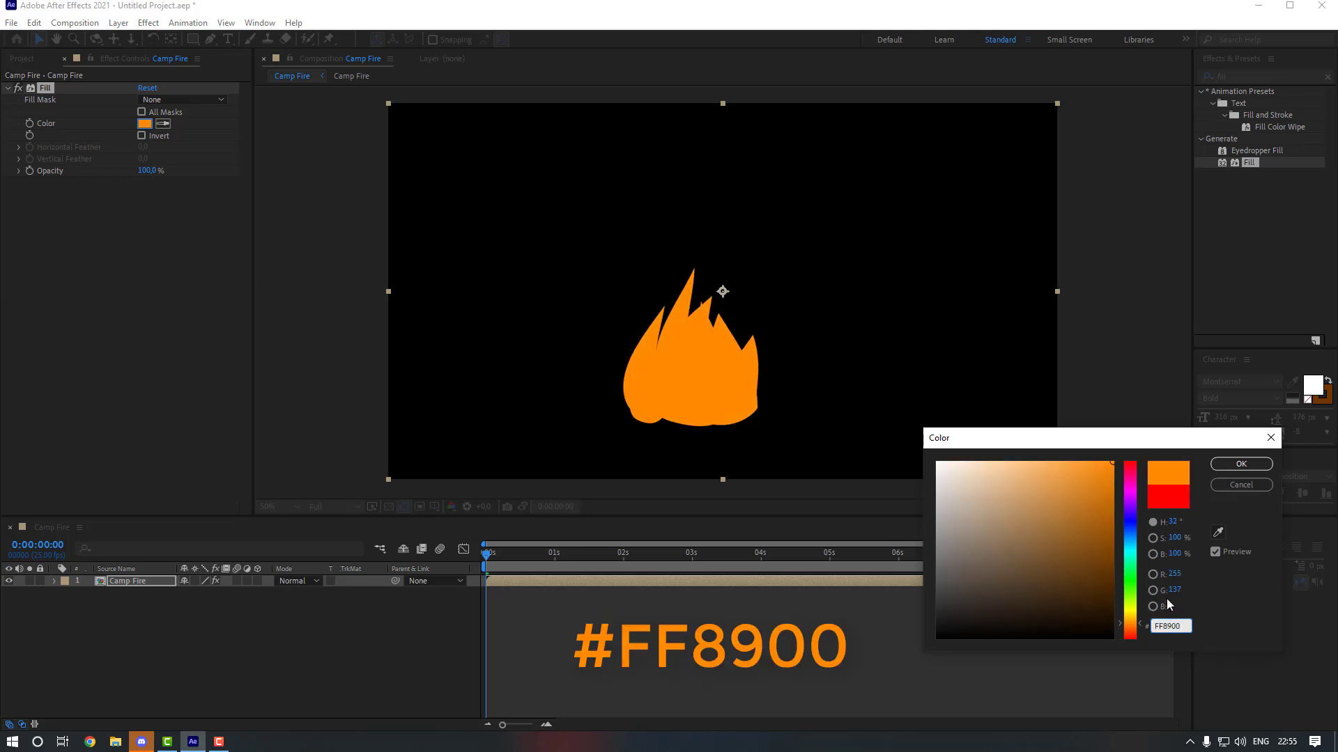
click(1241, 464)
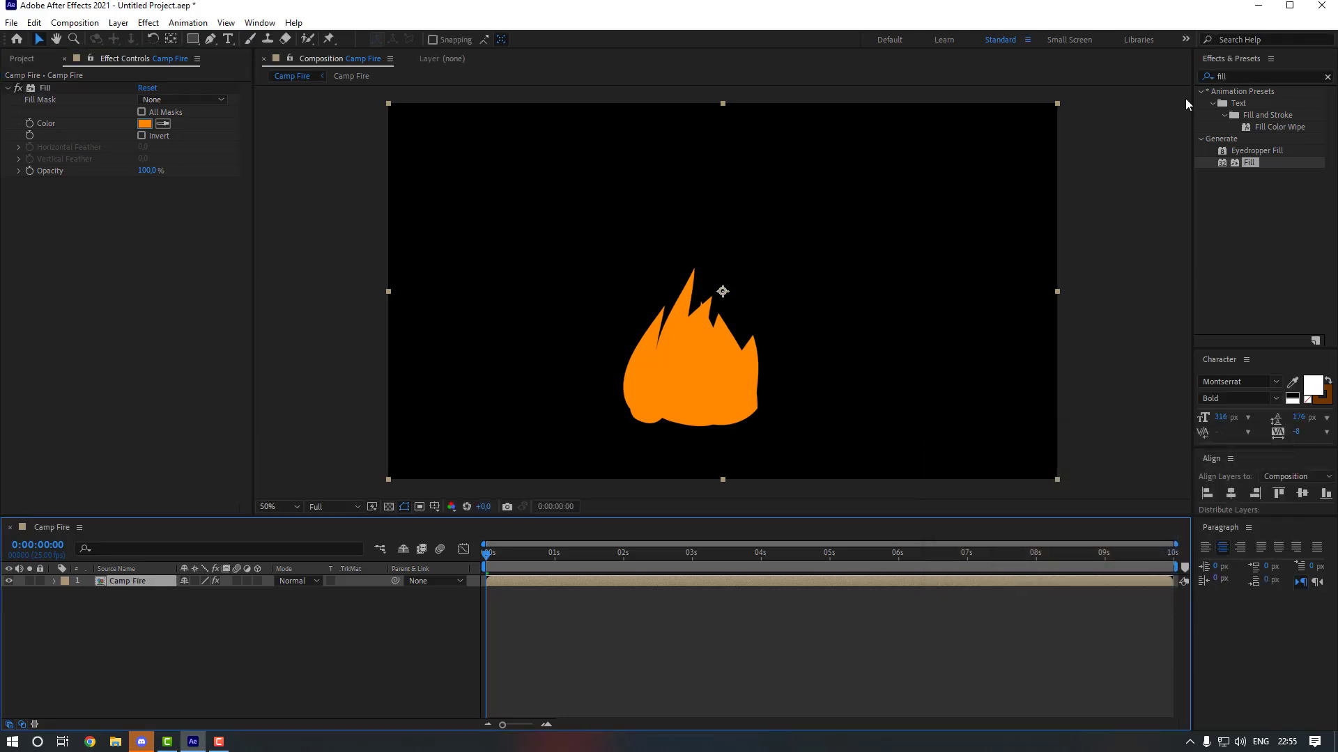
- Add the Glow effect to the Camp Fire layer, place it above Fill, and set Glow Radius to 53
click(1251, 73)
text(glow)
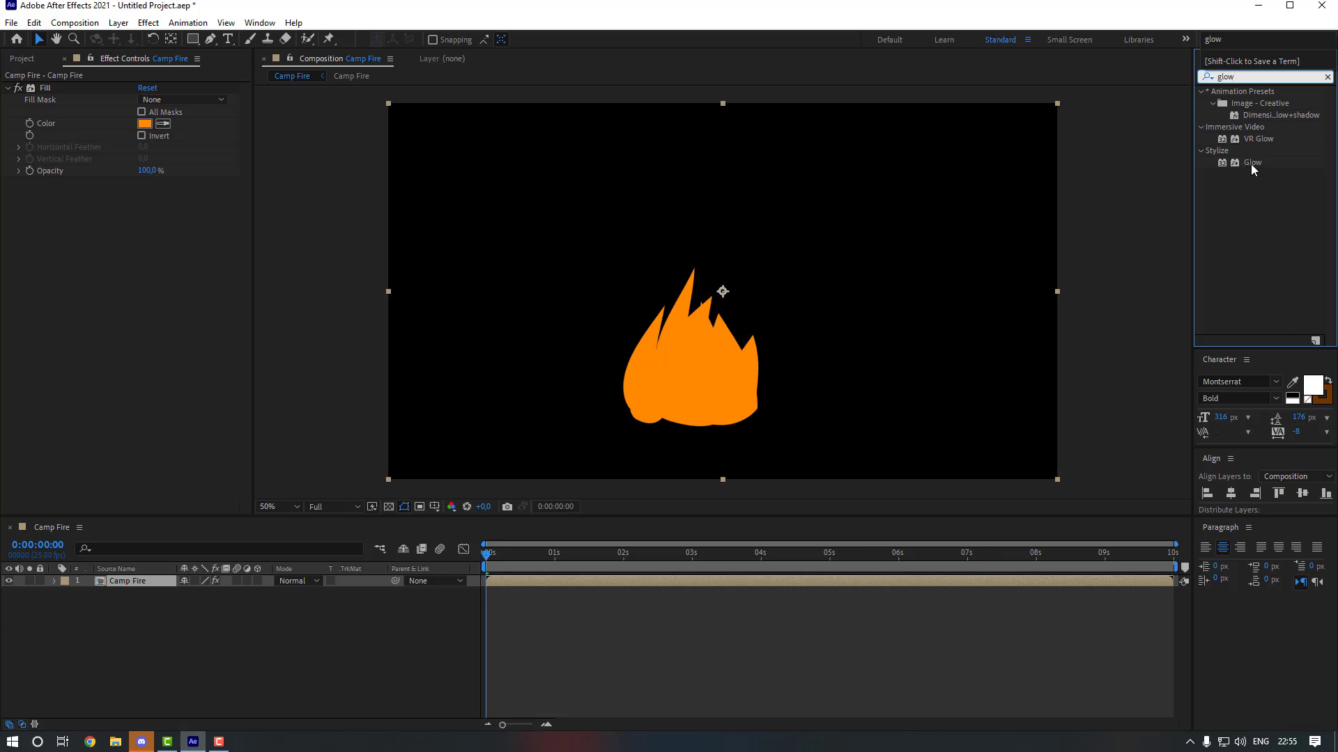
double_click(1252, 163)
click(49, 96)
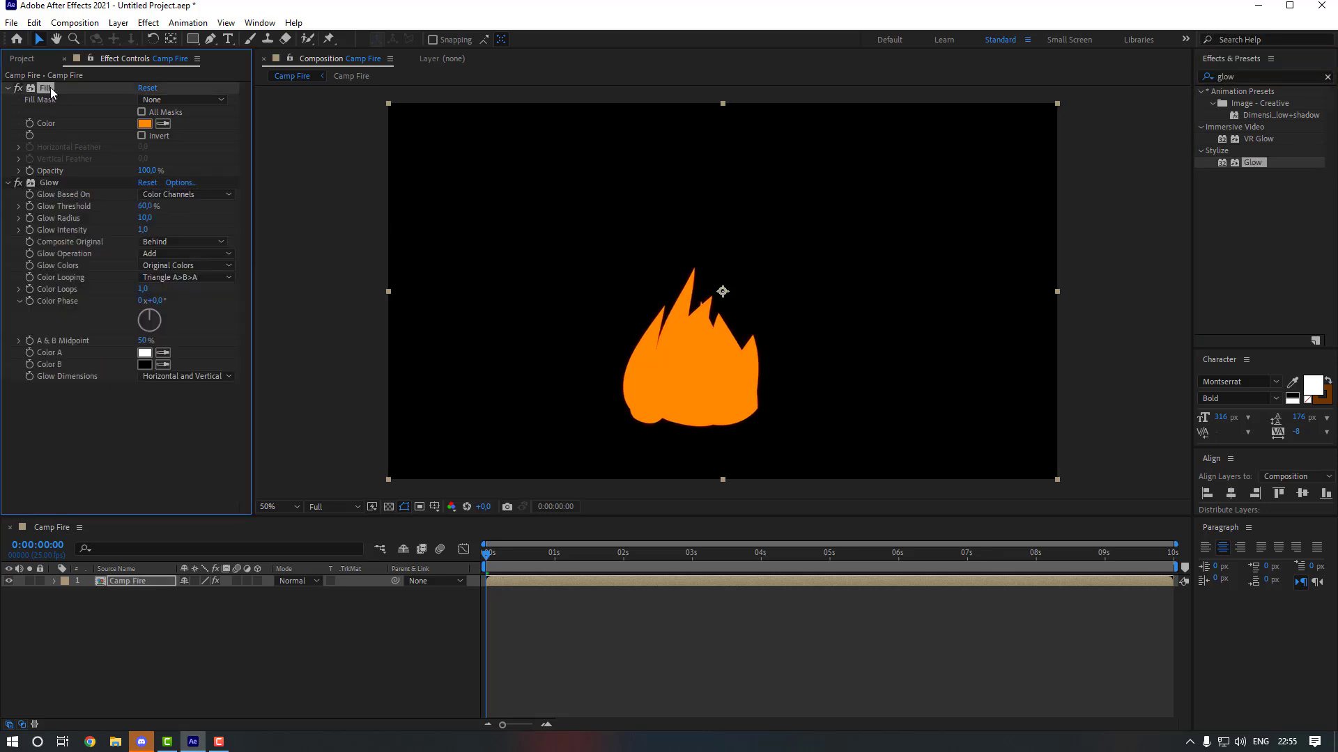
drag(50, 93, 51, 384)
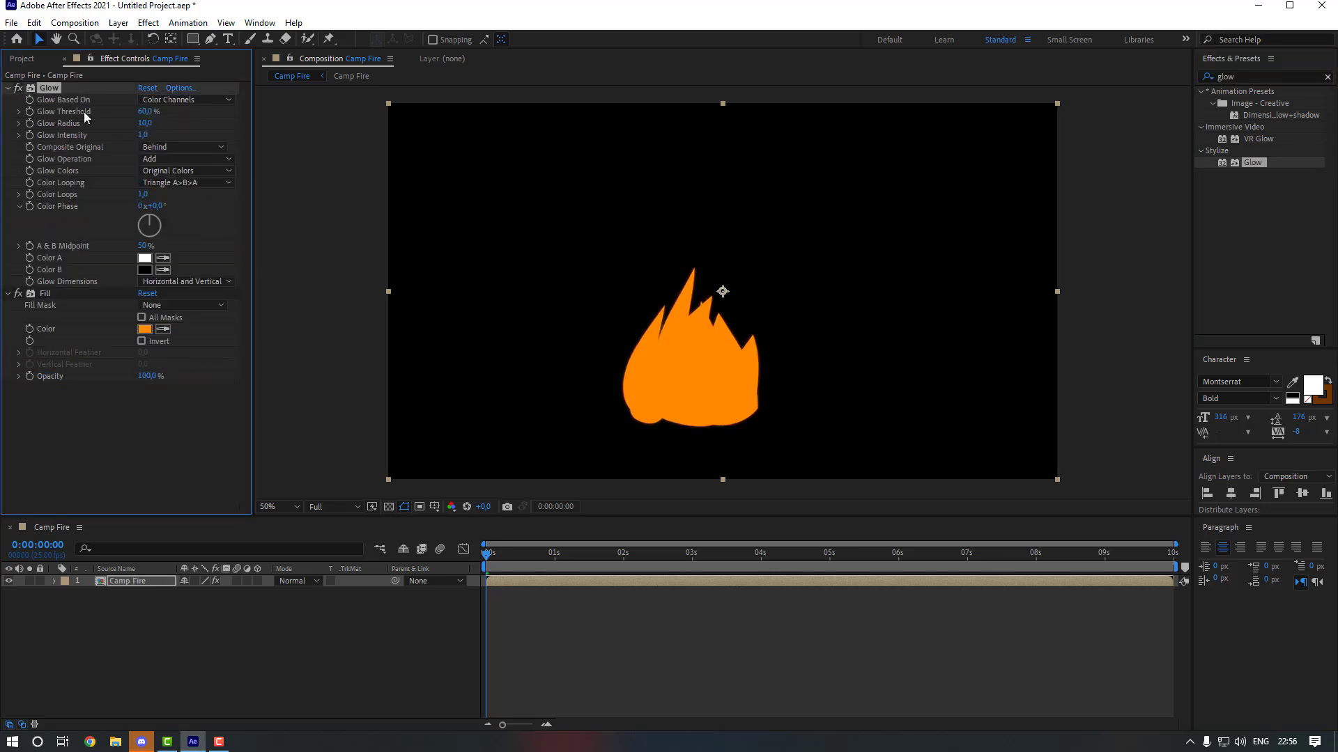
drag(147, 127, 201, 125)
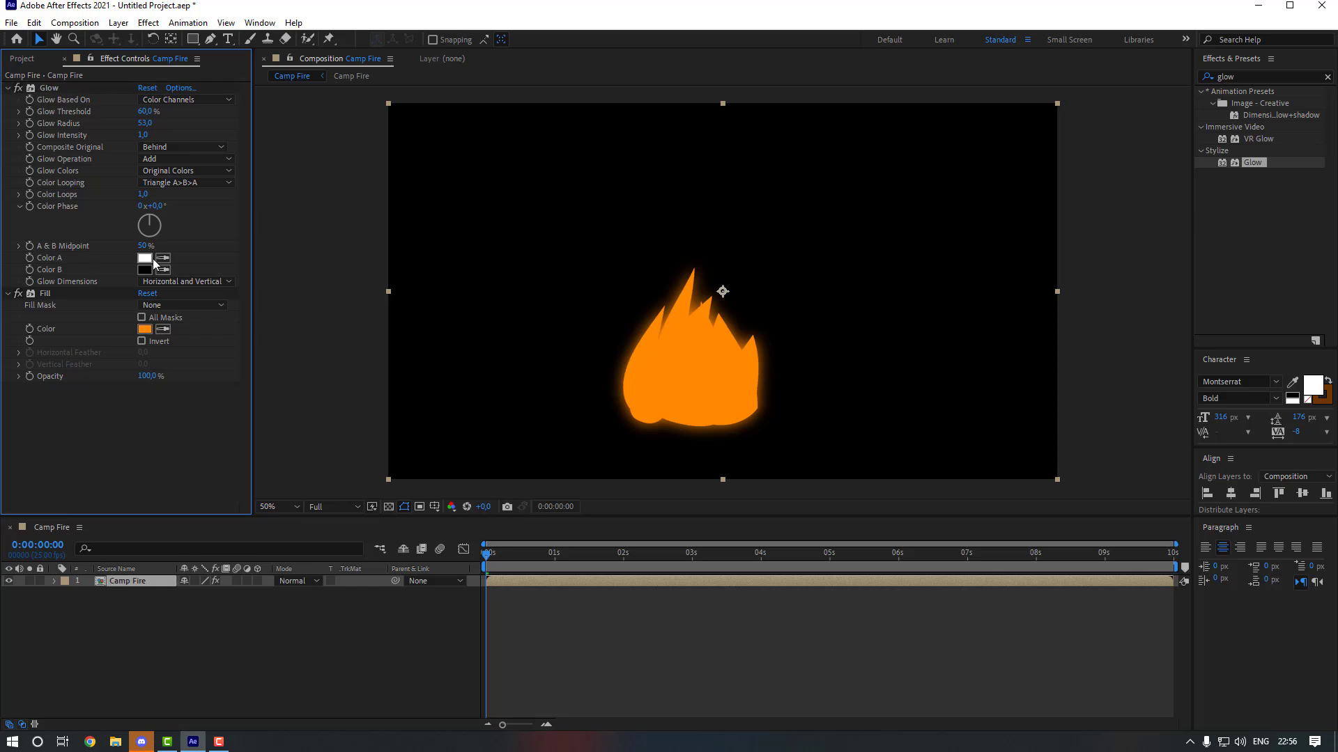
- Sample the Fill effect's orange for both Glow colors, Color A and Color B
click(162, 258)
click(148, 324)
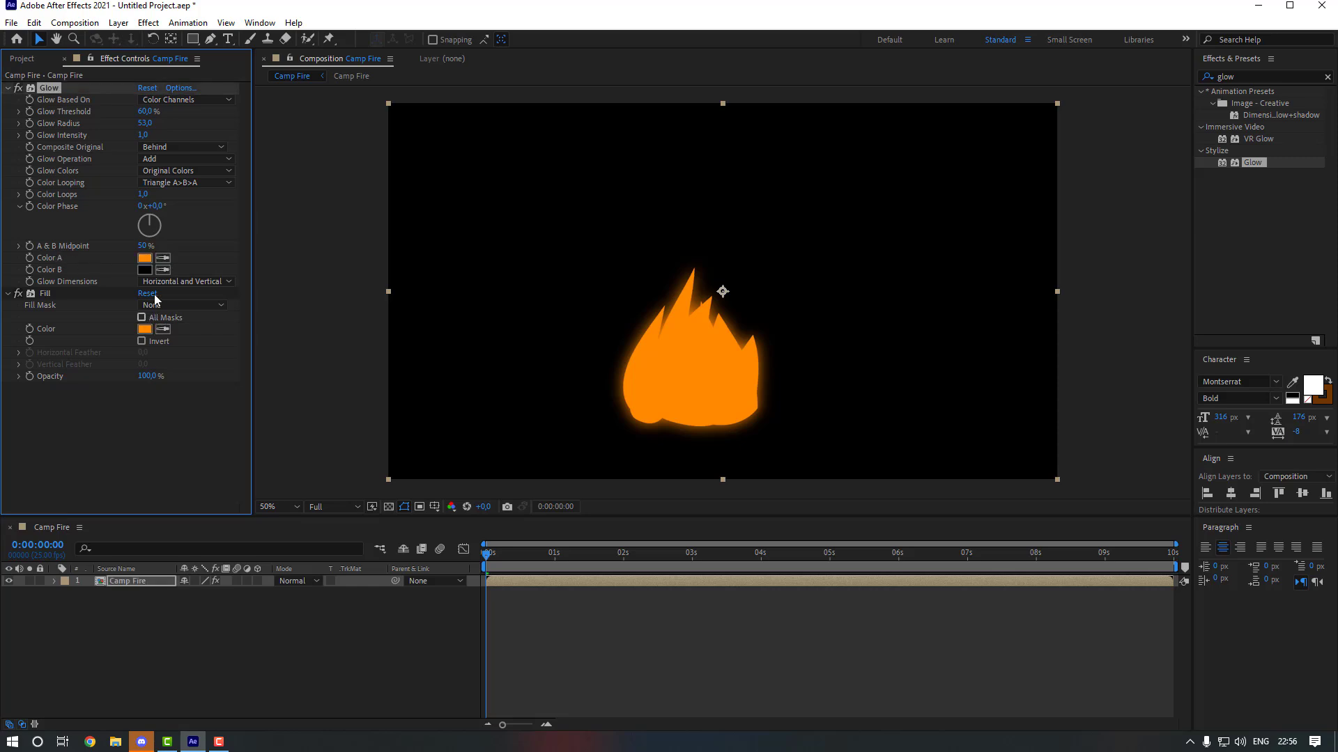
click(162, 270)
- Duplicate the Camp Fire layer and scale the upper copy to 60%
click(145, 583)
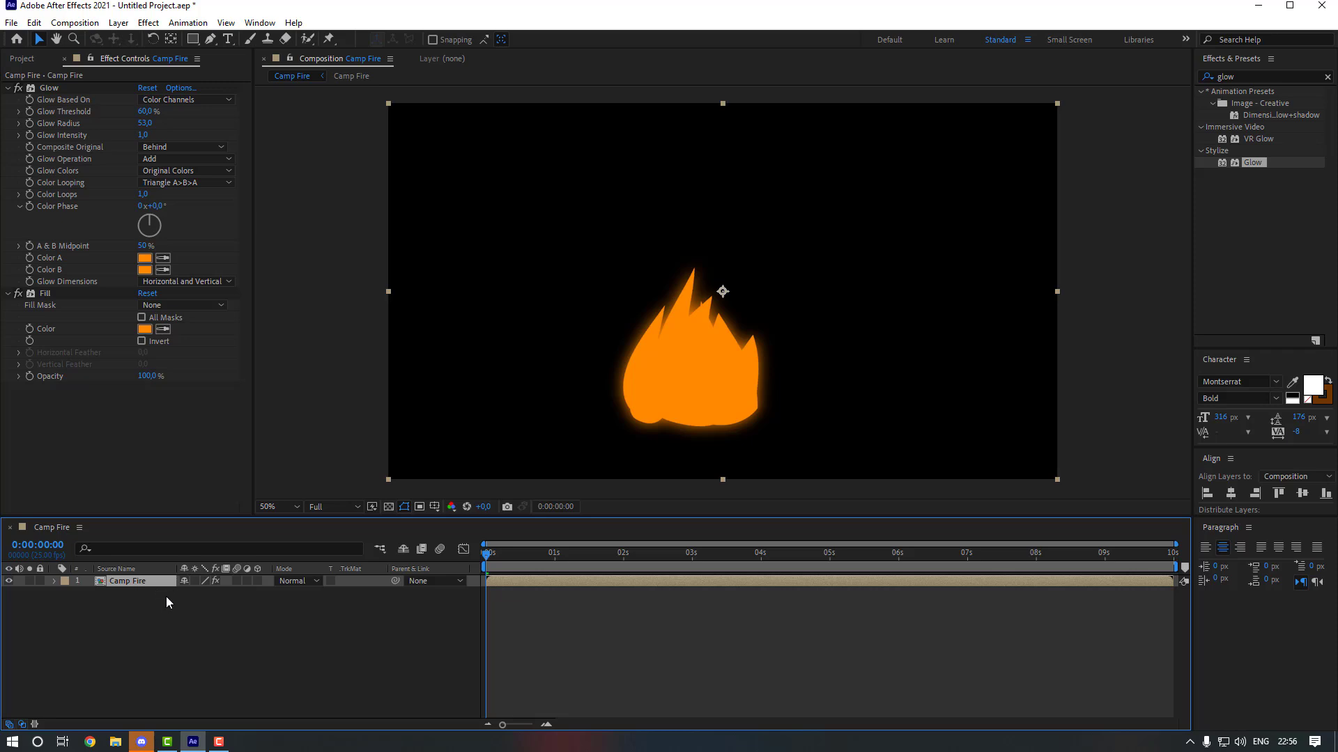
key(ctrl+d)
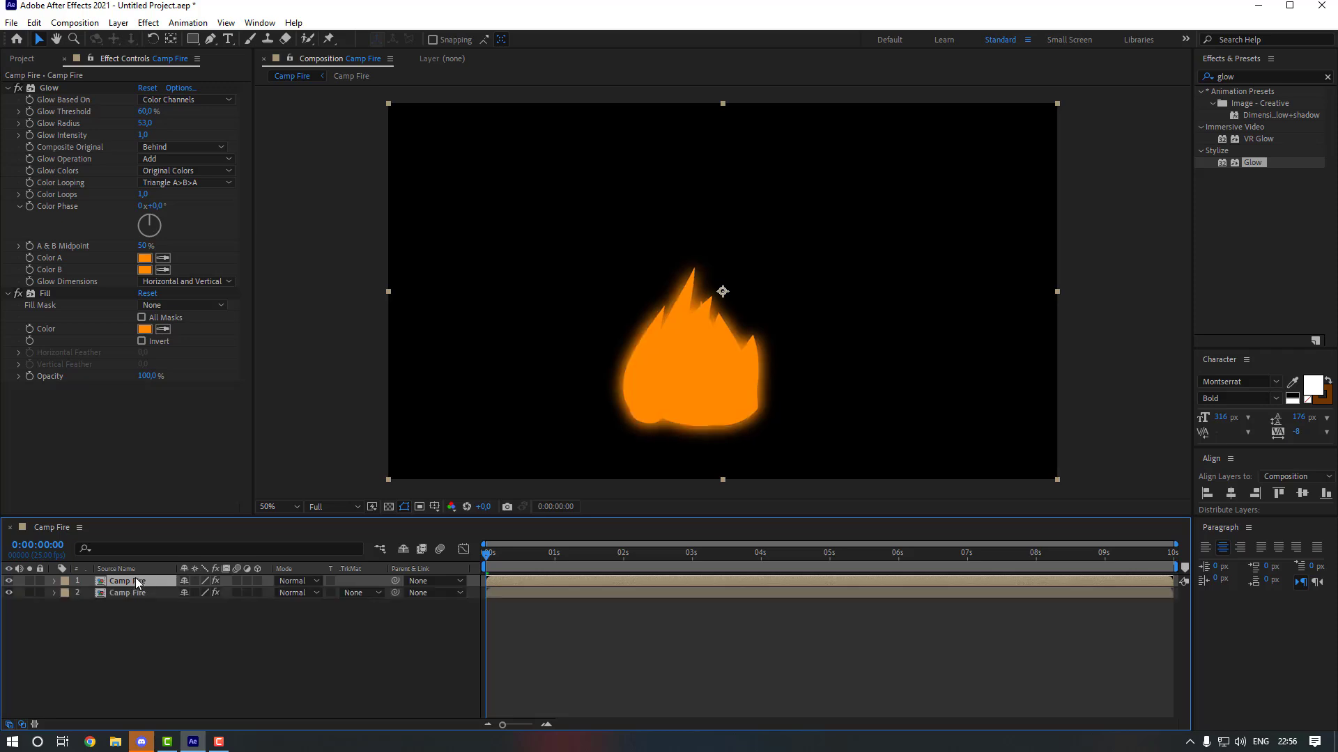
key(s)
drag(203, 593, 174, 593)
- Set the smaller copy's Fill color to FAA542 and move it down to the base of the larger flame
click(144, 329)
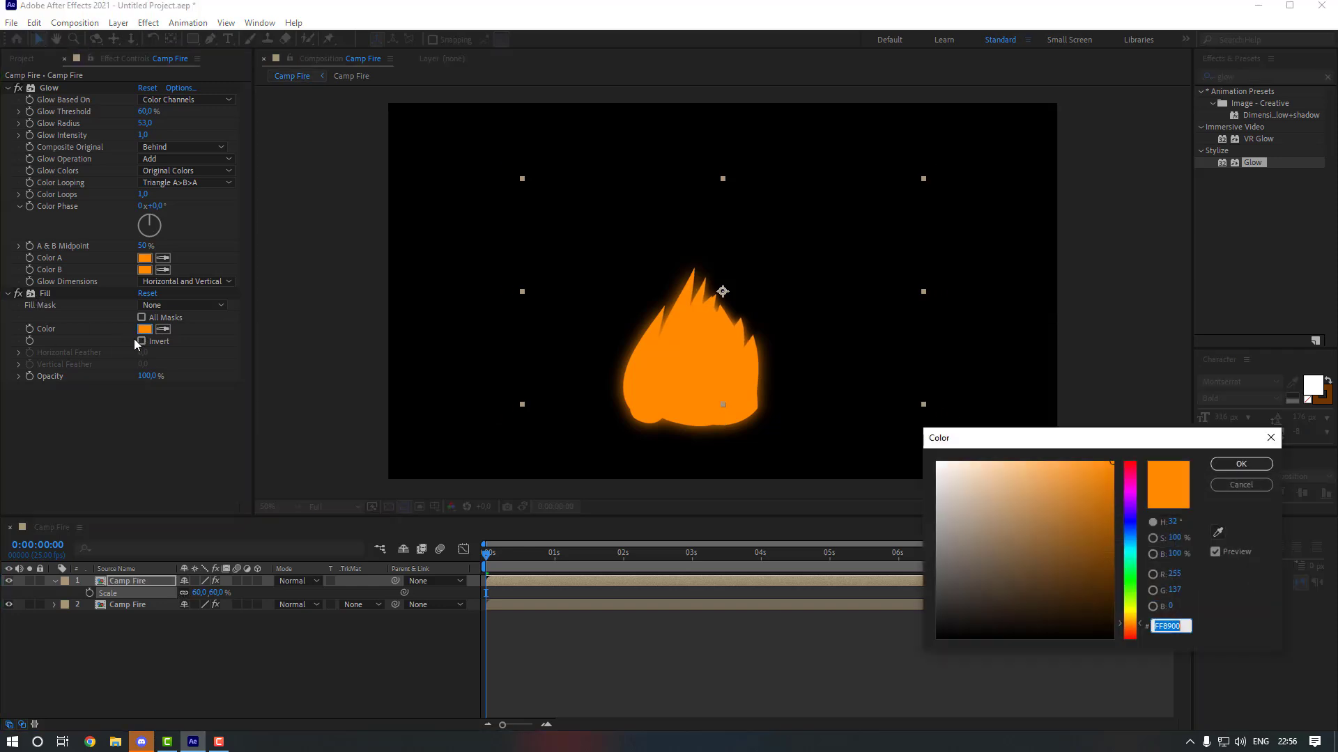
drag(1101, 467, 1068, 464)
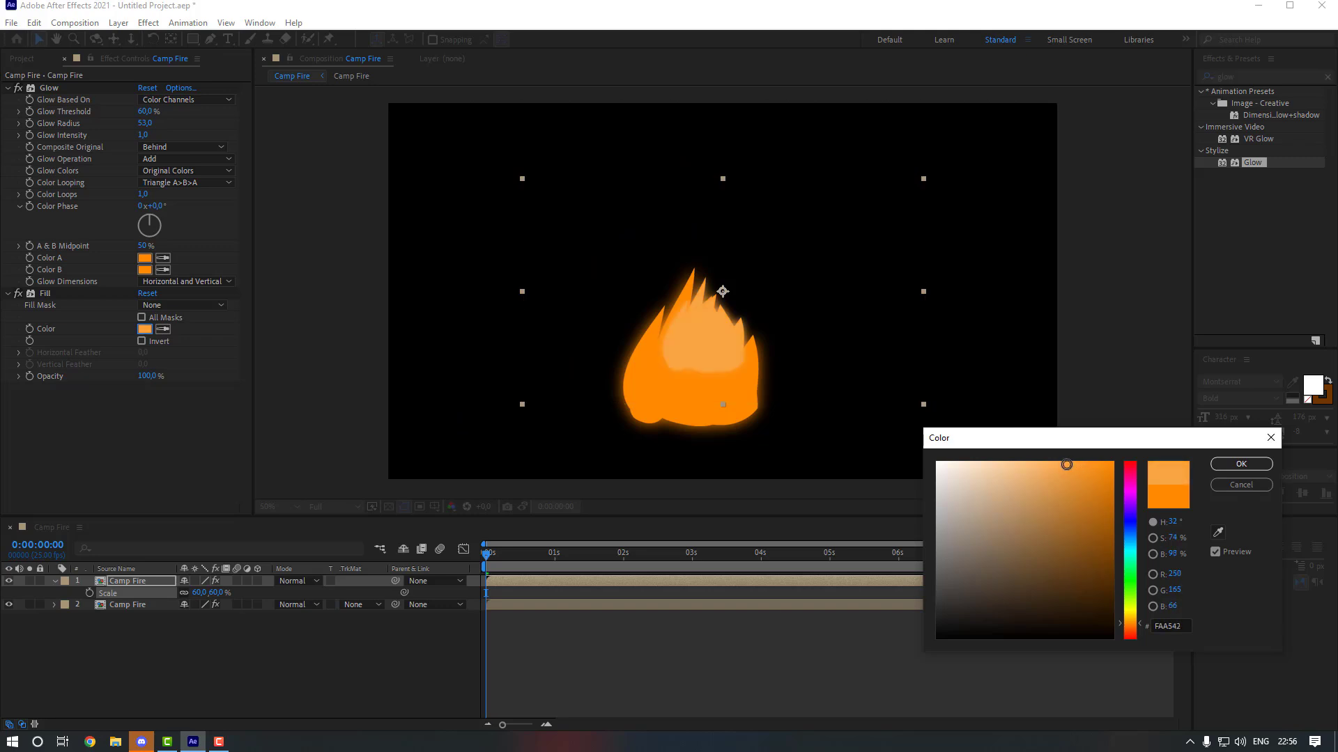
click(1241, 464)
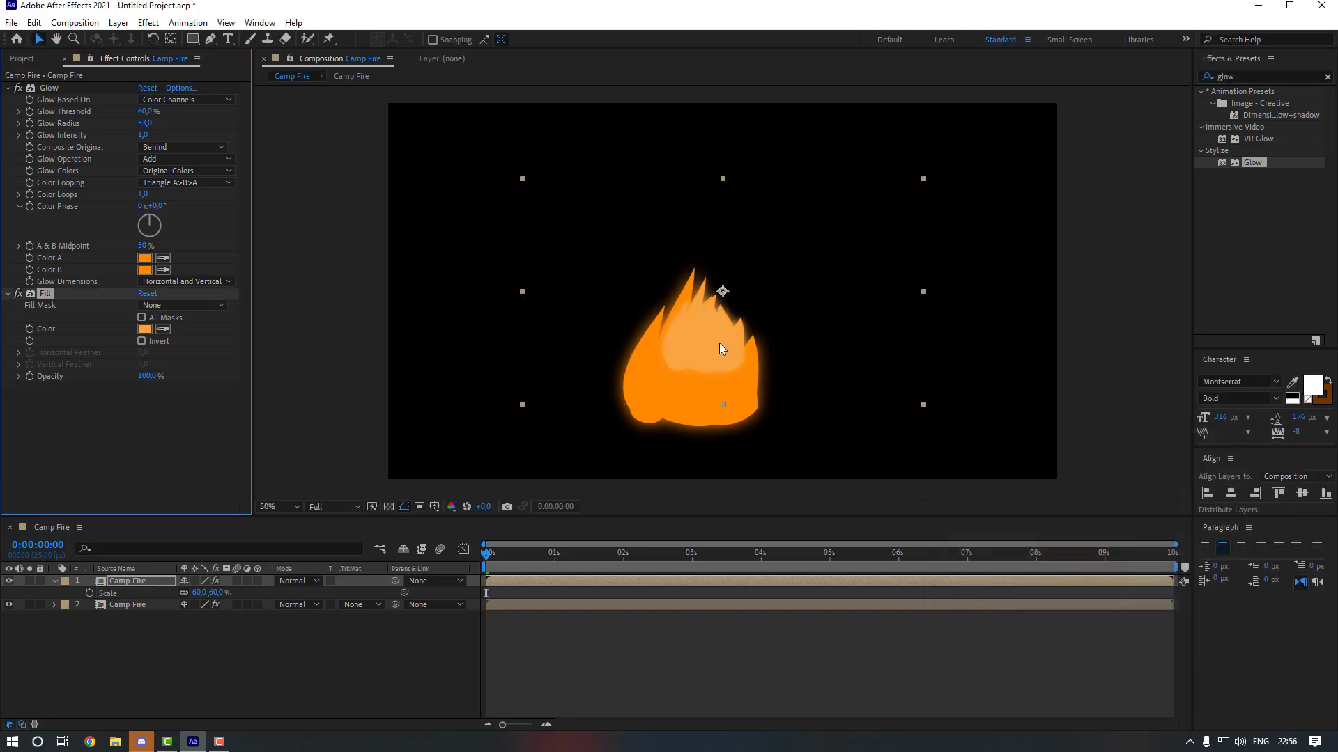
drag(716, 340, 703, 392)
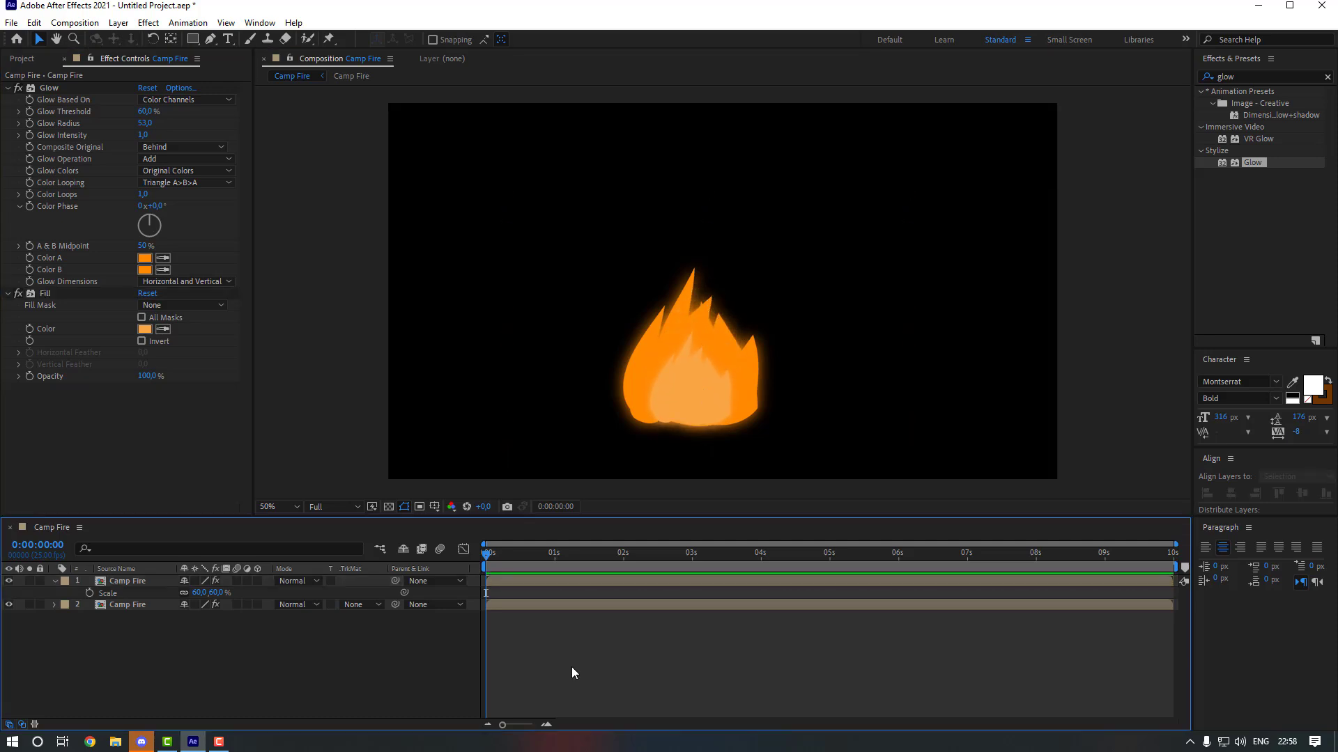
key(space)
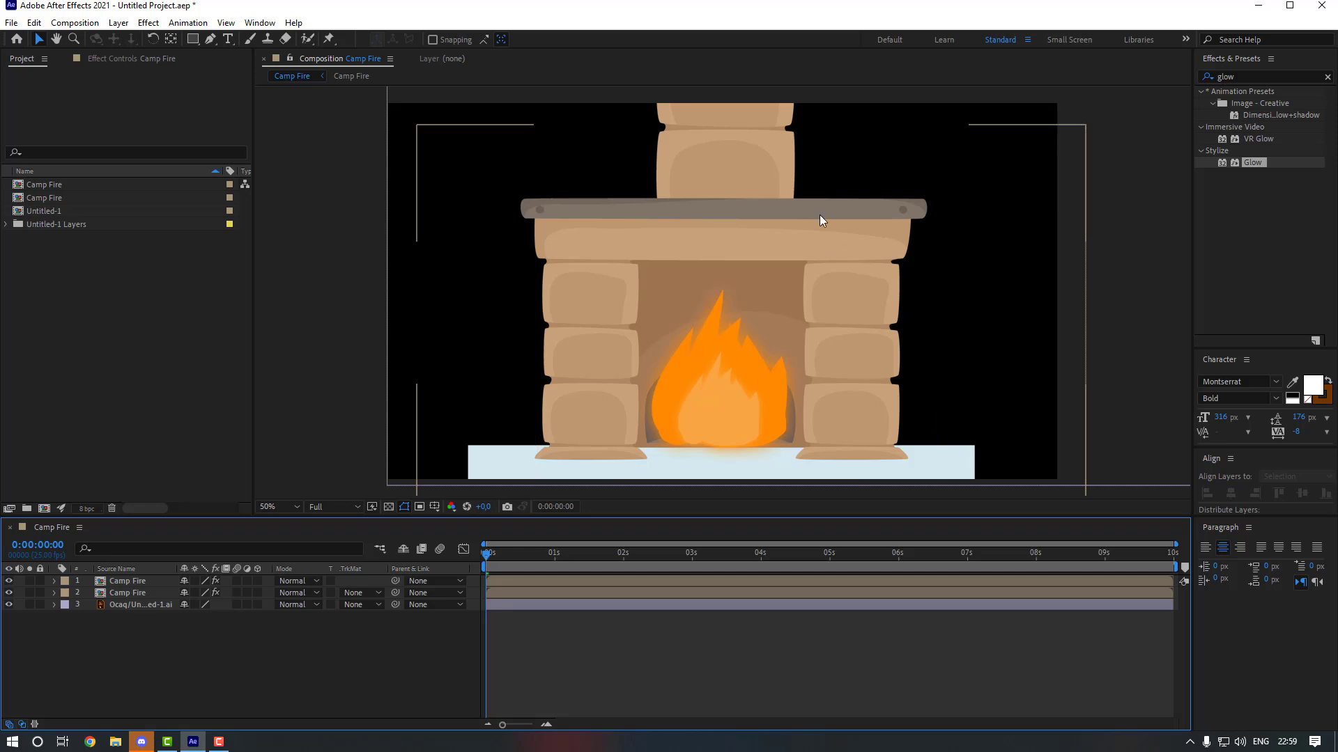
- Parent the inner Camp Fire layer to the outer Camp Fire layer
click(134, 583)
drag(395, 581, 146, 594)
- Scale the outer Camp Fire layer to 58% and position the fire inside the fireplace's arched opening
click(144, 594)
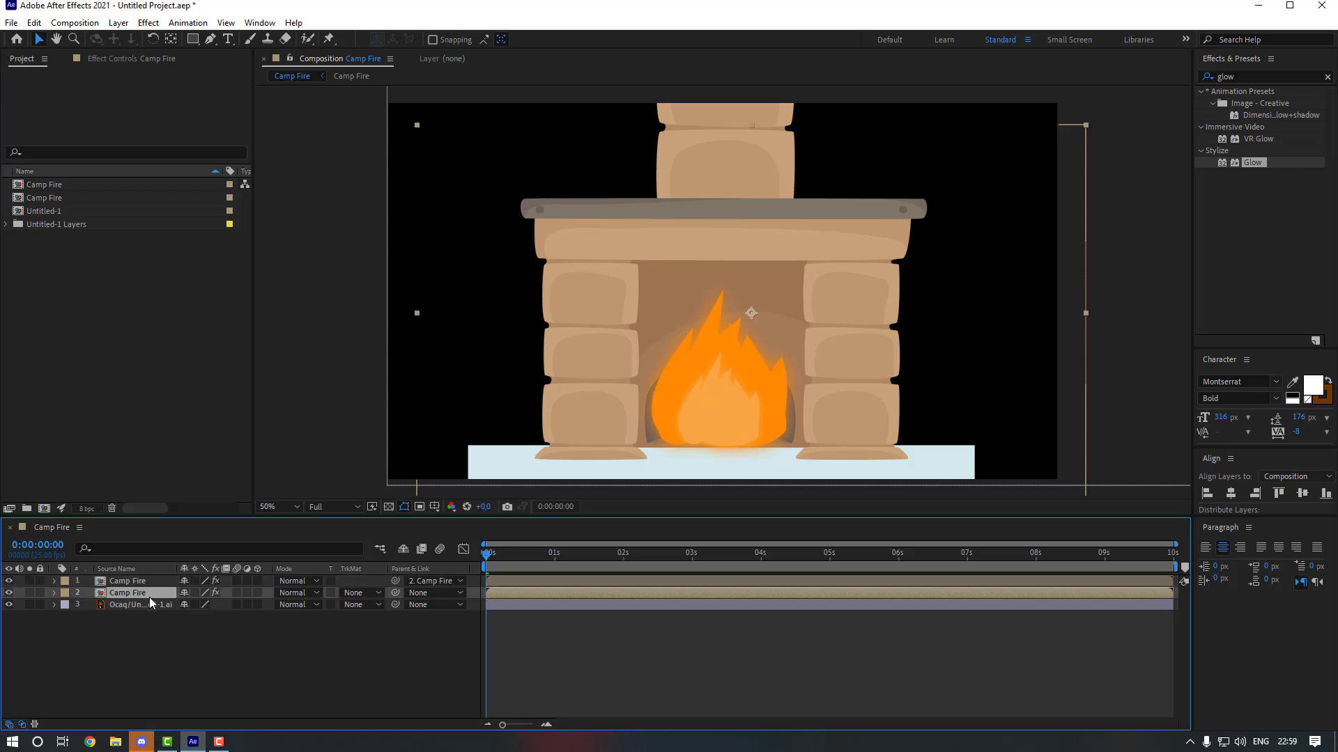
key(s)
drag(204, 610, 182, 611)
drag(749, 387, 742, 404)
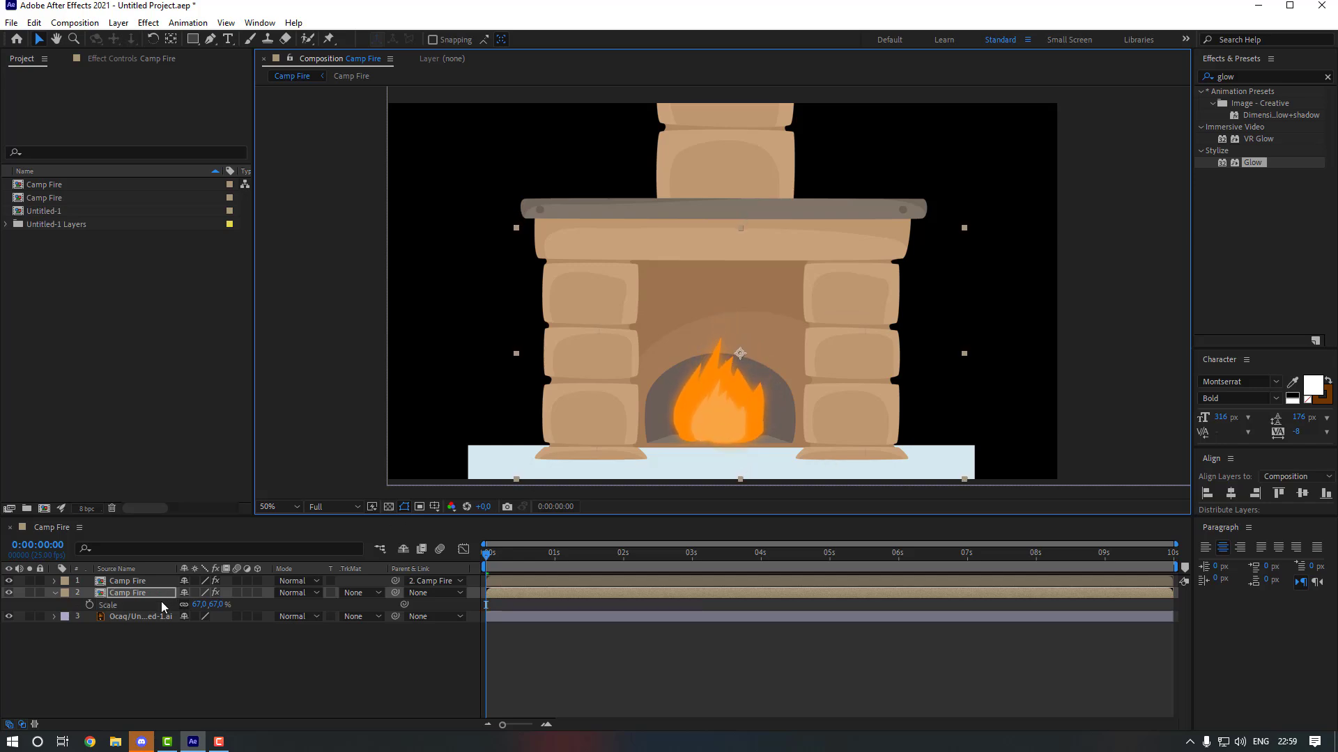
drag(195, 611, 186, 606)
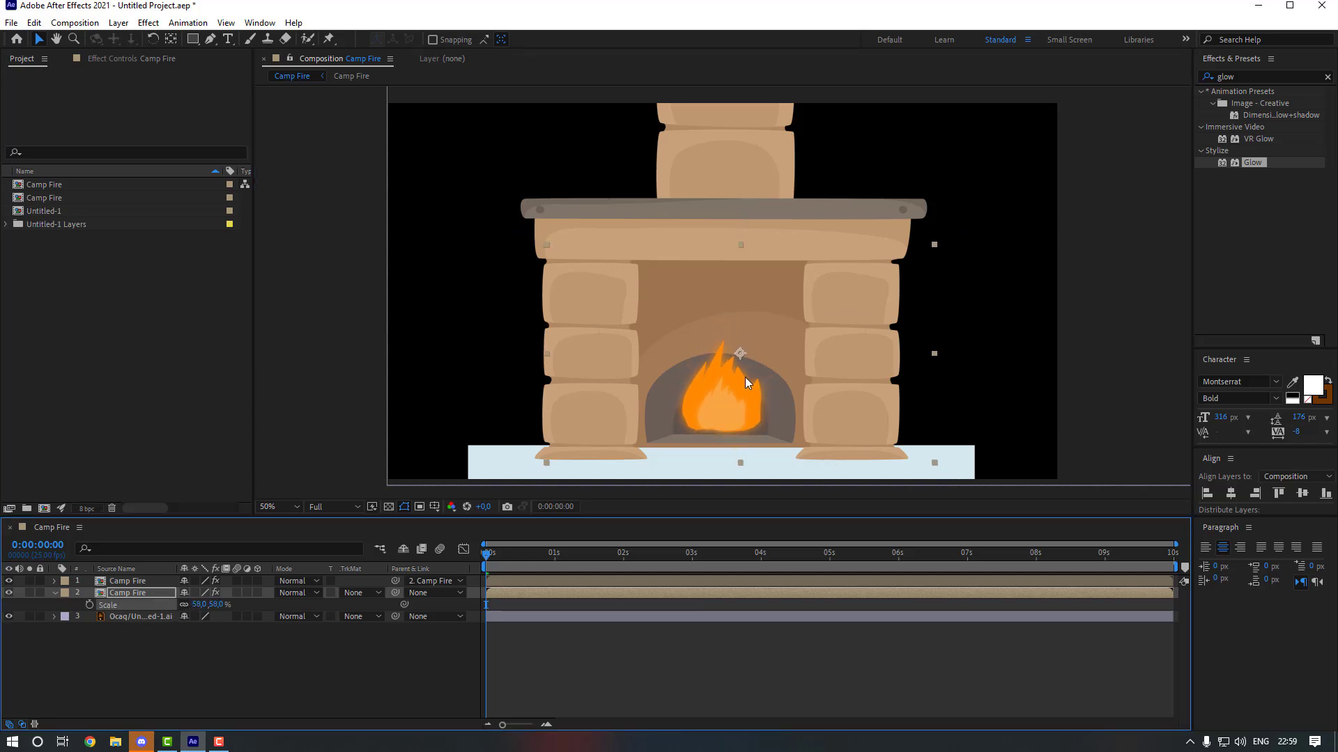
drag(746, 382, 745, 390)
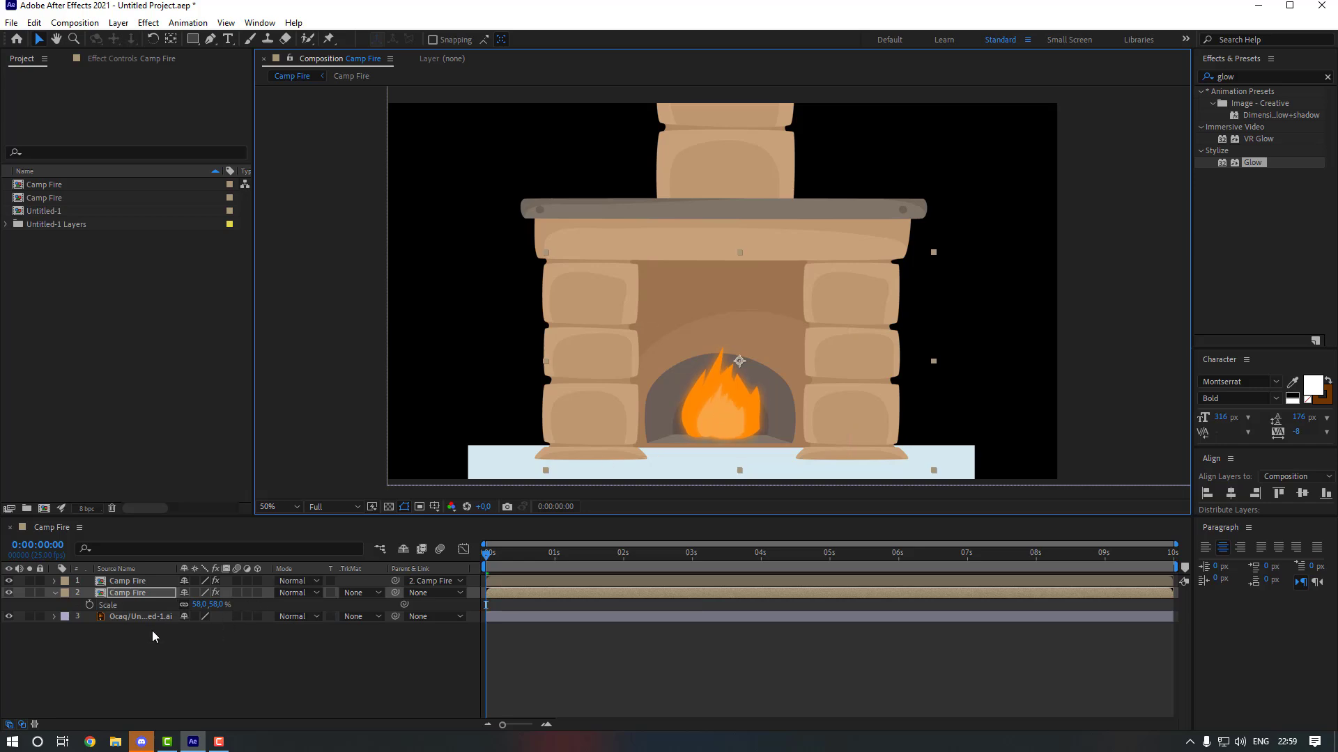
- Create a 1920 × 1080 px solid named BG, with its color sampled from the pale blue strip under the fireplace
right_click(163, 646)
mouse_move(317, 492)
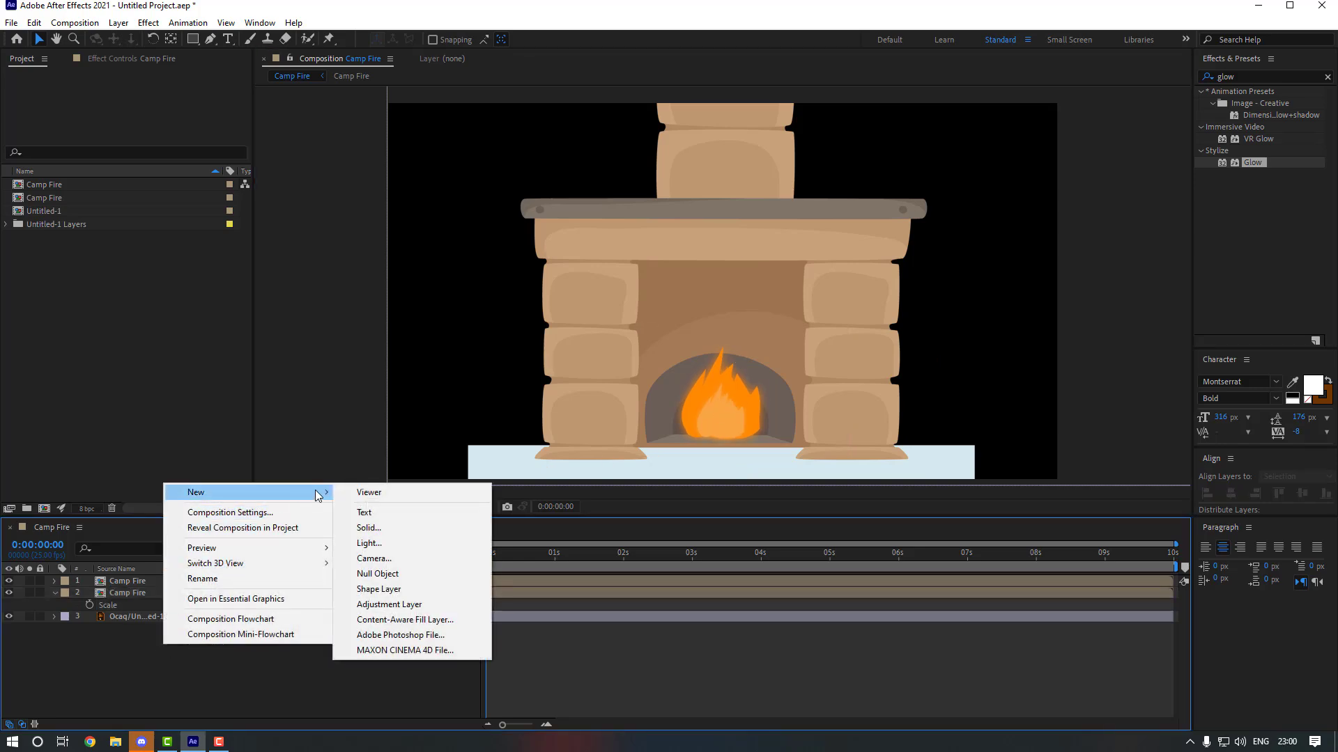
click(398, 529)
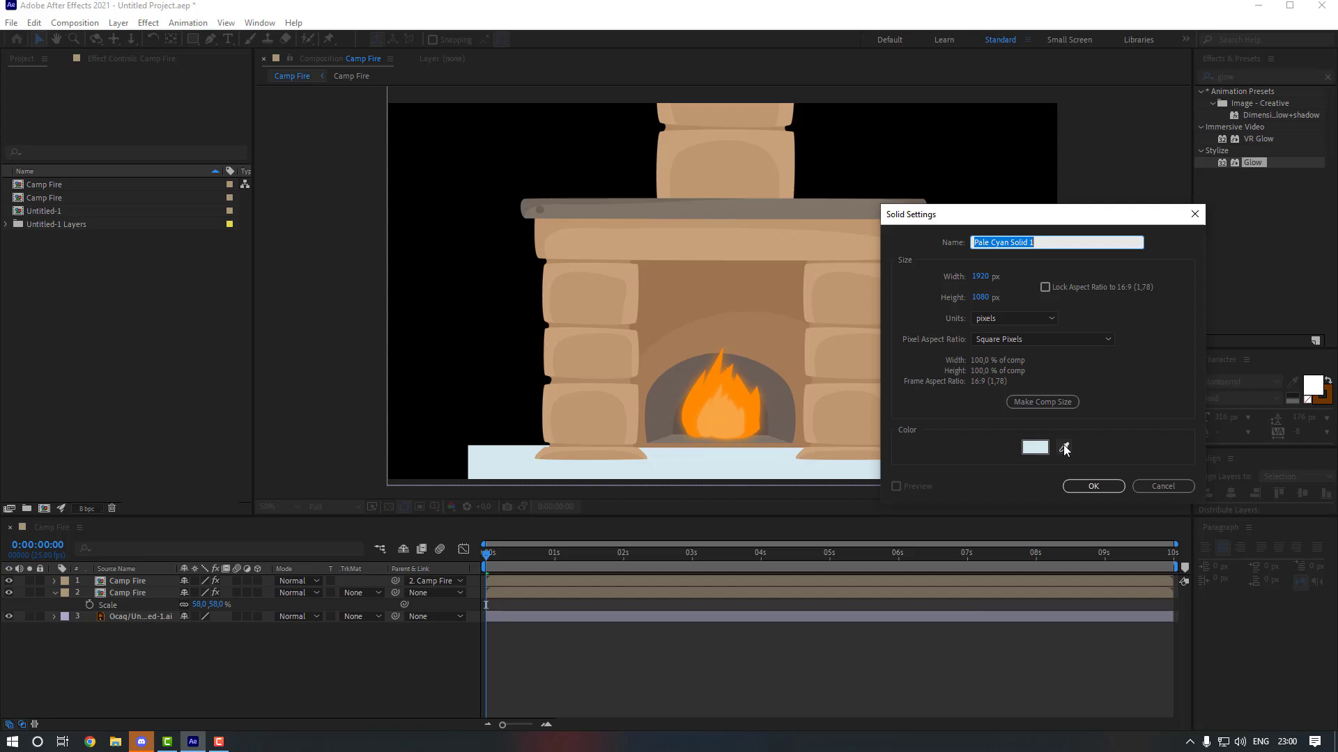
click(1065, 449)
click(504, 455)
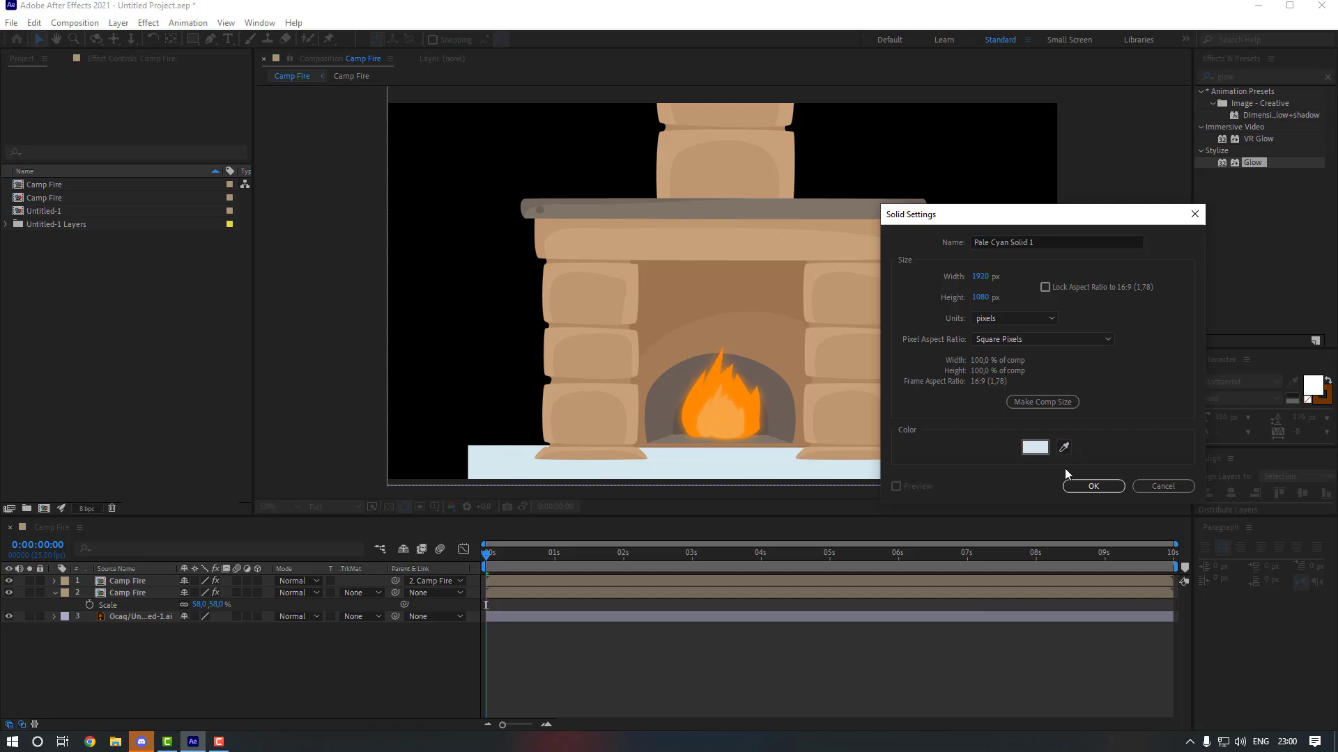
text(BG)
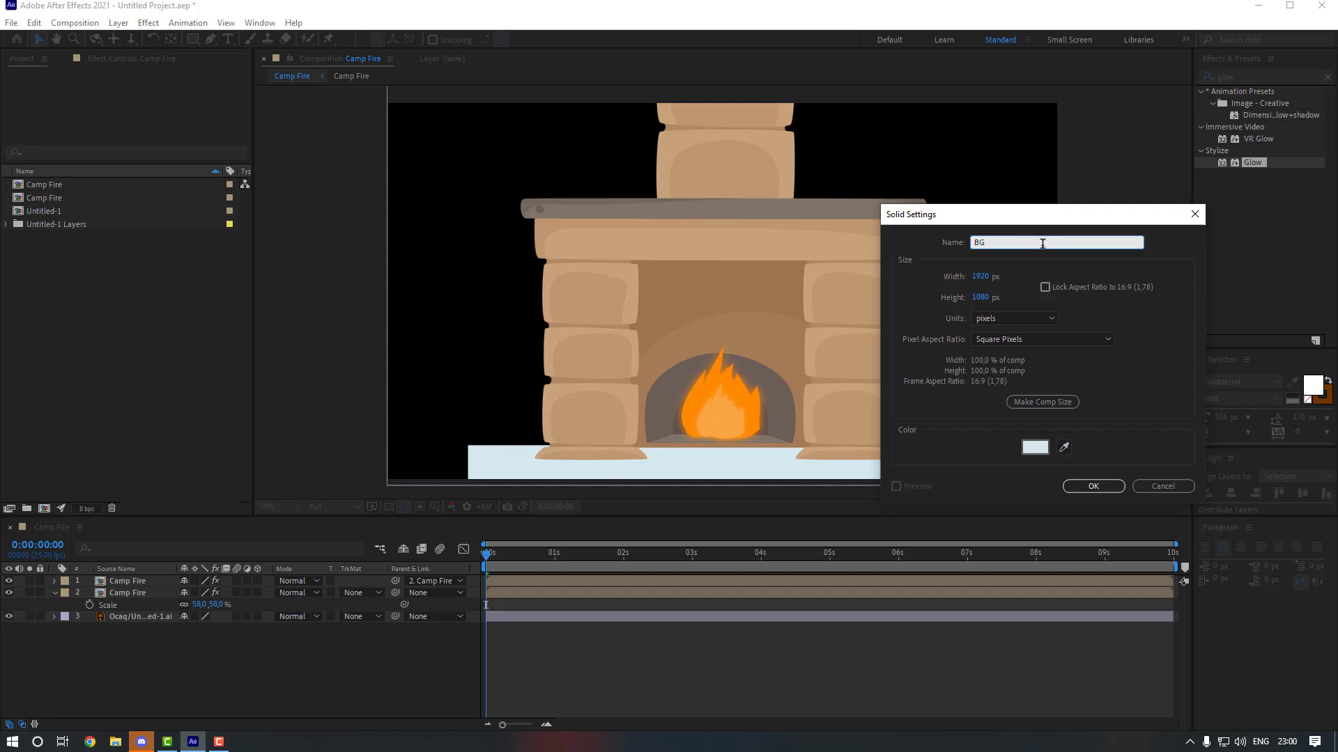
key(Return)
- Move the BG solid beneath the fireplace artwork in the layer stack and preview the scene
drag(145, 581, 143, 655)
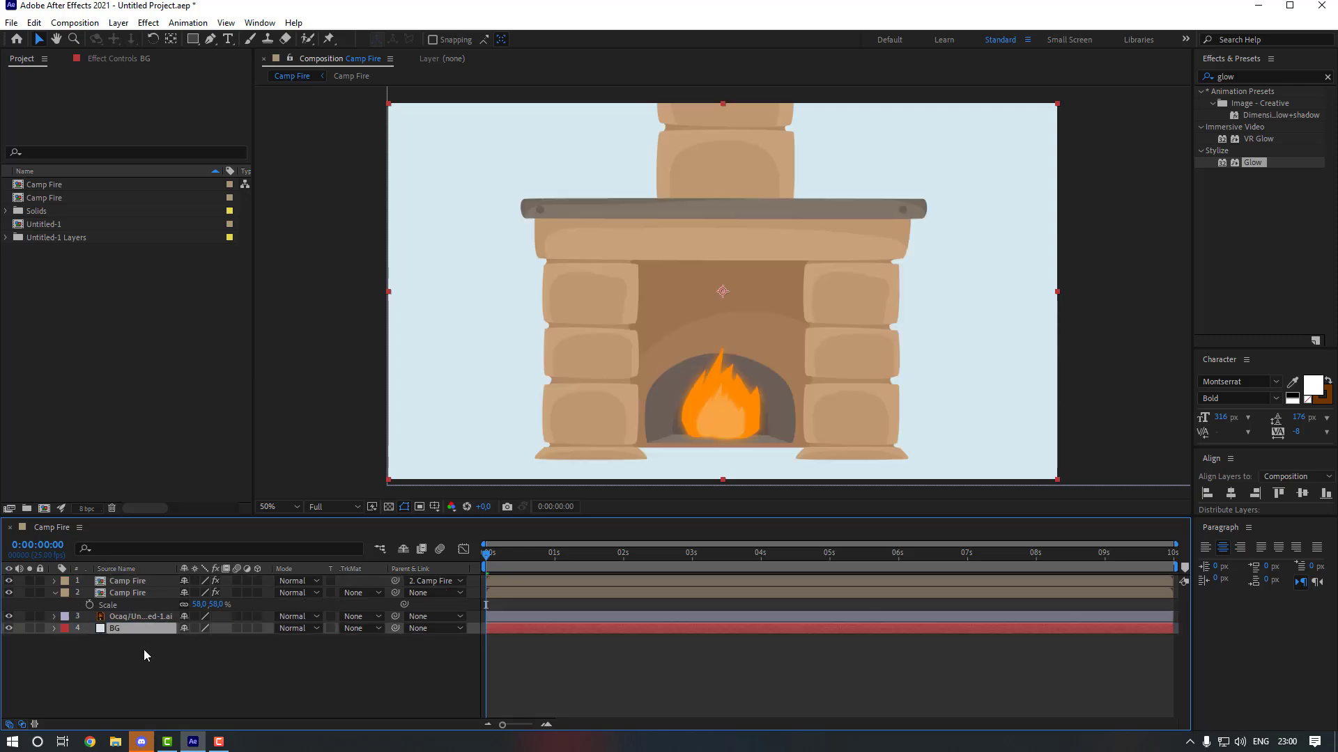
click(143, 655)
key(space)
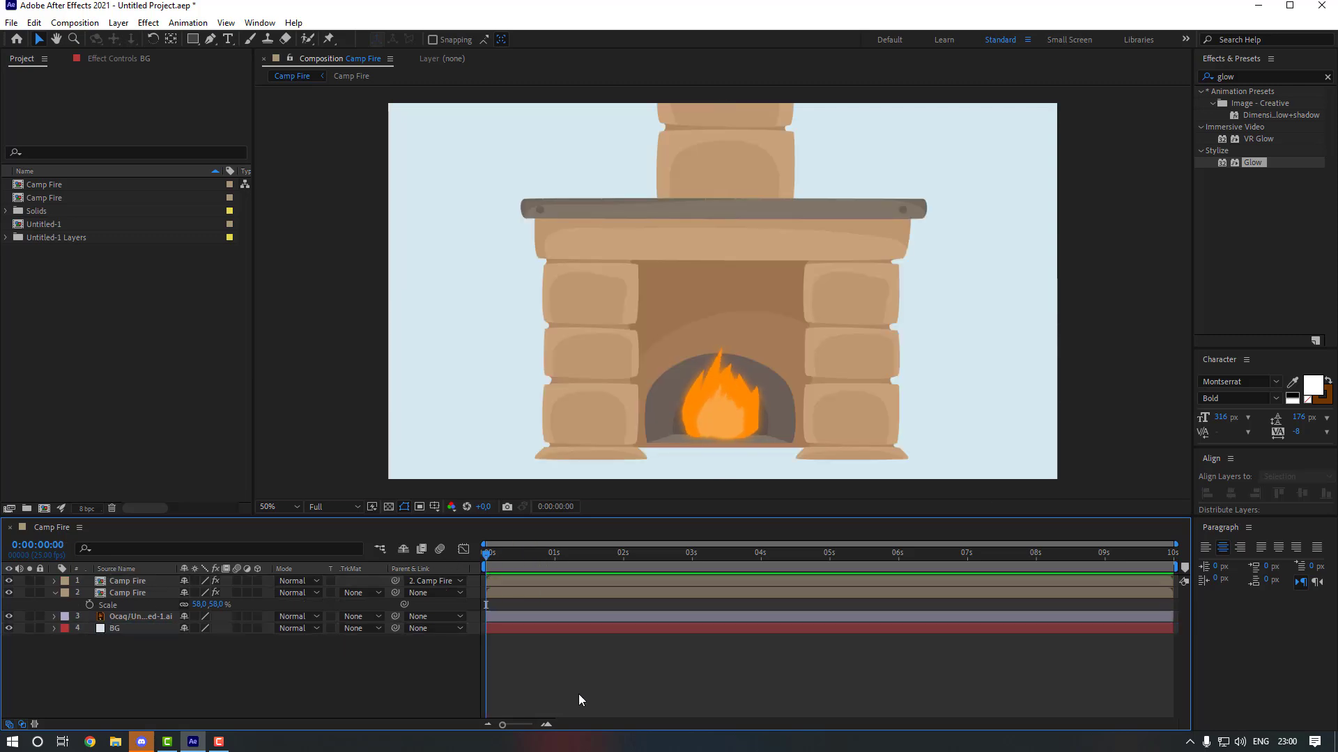